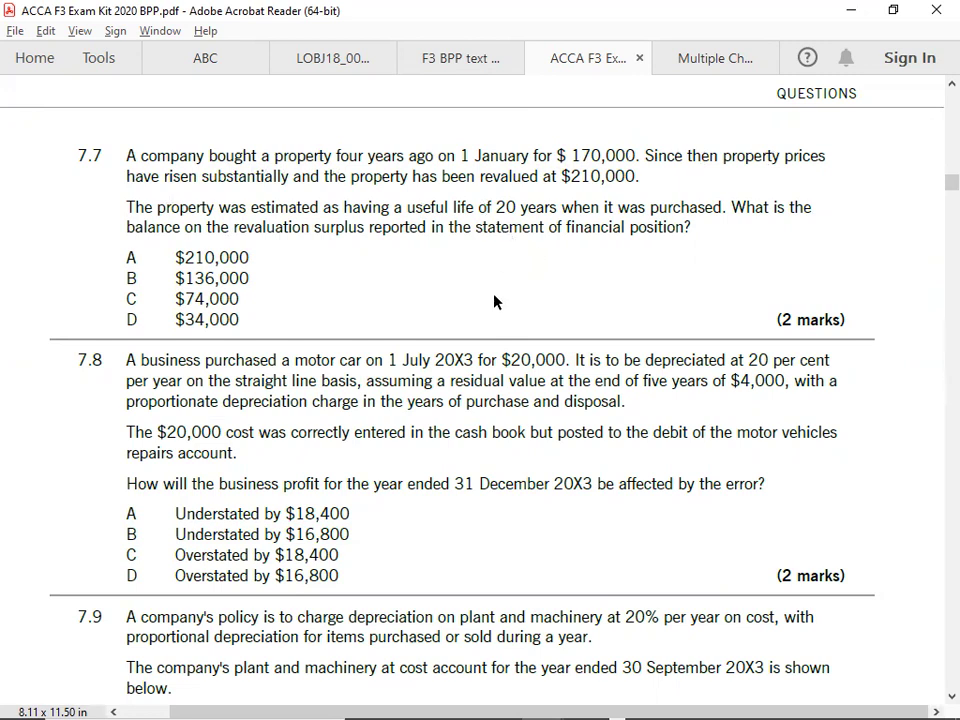
Switch to the REVALUATION IAS 16 workbook in Excel and go to cell D147 on Sheet2
{"action": "key", "text": "alt+Tab"}
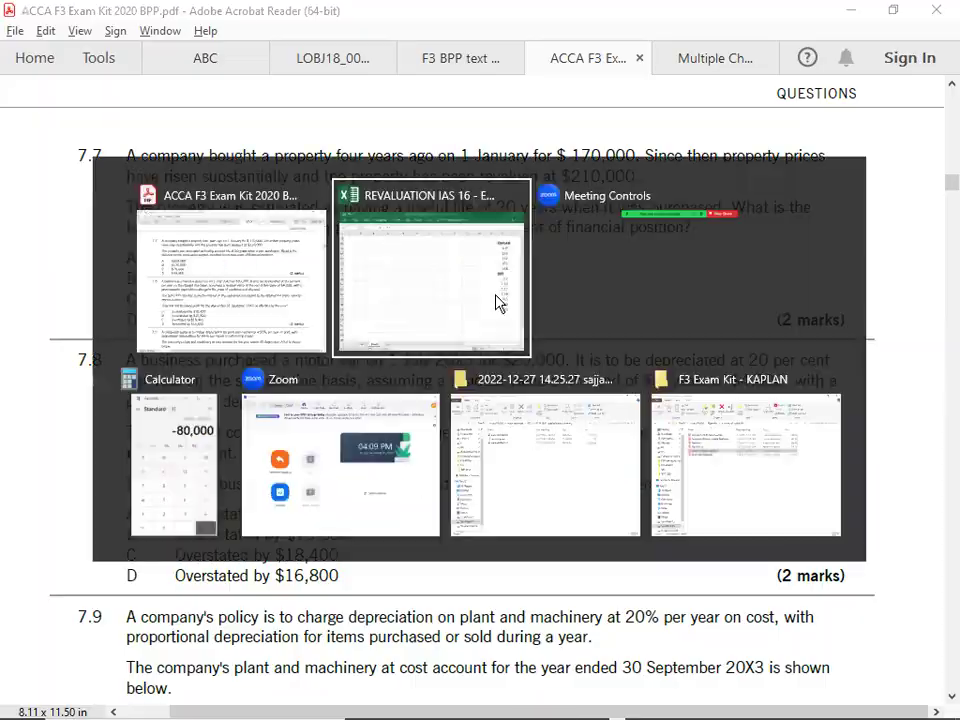
{"action": "key", "text": "Left"}
{"action": "key", "text": "Left"}
{"action": "key", "text": "Left"}
{"action": "key", "text": "Left"}
{"action": "key", "text": "Left"}
{"action": "key", "text": "Left"}
{"action": "key", "text": "Left"}
{"action": "key", "text": "Left"}
{"action": "key", "text": "Left"}
{"action": "key", "text": "Left"}
{"action": "key", "text": "Left"}
{"action": "key", "text": "Up"}
{"action": "key", "text": "Up"}
{"action": "key", "text": "Up"}
{"action": "key", "text": "Up"}
{"action": "key", "text": "Up"}
{"action": "key", "text": "Up"}
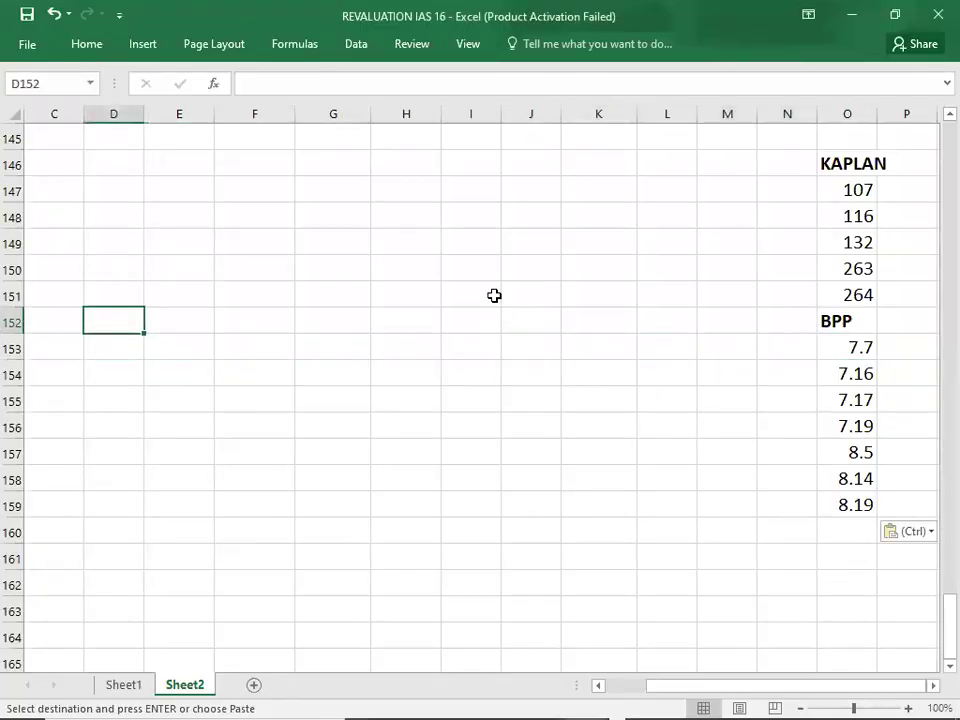
{"action": "type", "text": "dep. exp."}
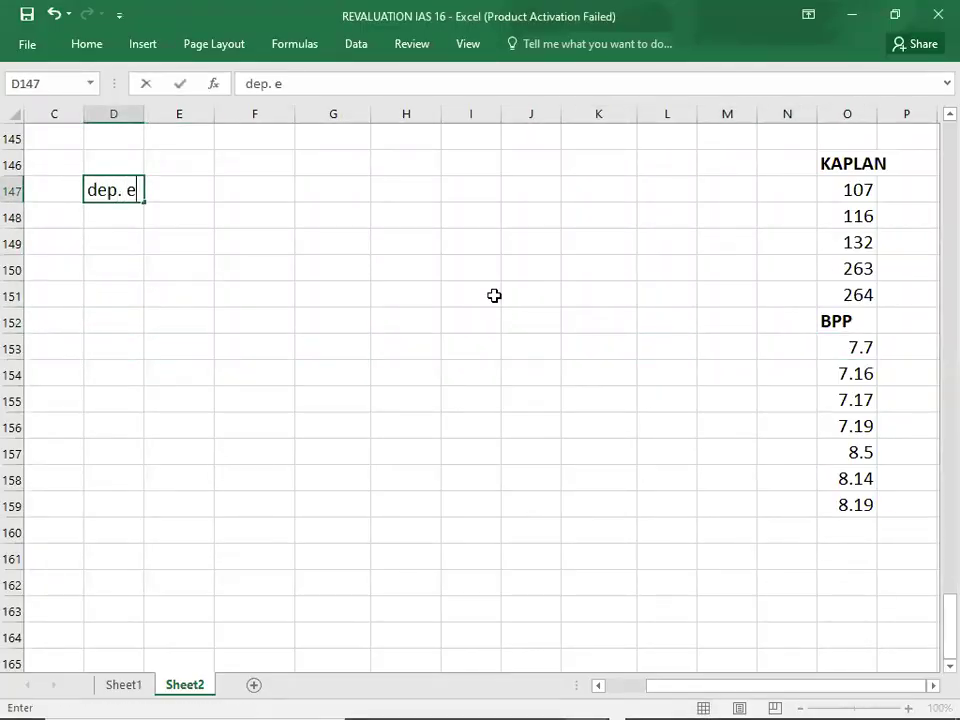
{"action": "key", "text": "BackSpace"}
{"action": "key", "text": "BackSpace"}
{"action": "key", "text": "BackSpace"}
{"action": "key", "text": "BackSpace"}
{"action": "key", "text": "BackSpace"}
{"action": "key", "text": "BackSpace"}
{"action": "key", "text": "BackSpace"}
{"action": "key", "text": "BackSpace"}
{"action": "key", "text": "BackSpace"}
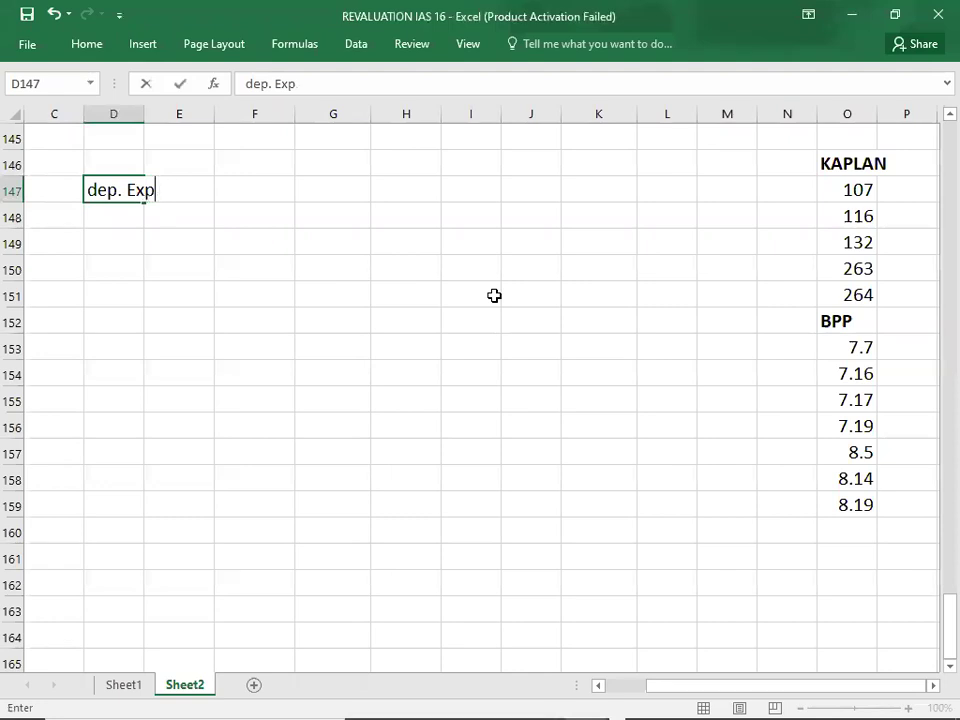
Enter the depreciation expense working "DEP. EXP. = 170000/20 =" in D147 with the result 8500 in G147
{"action": "type", "text": "DEP. EXP. ="}
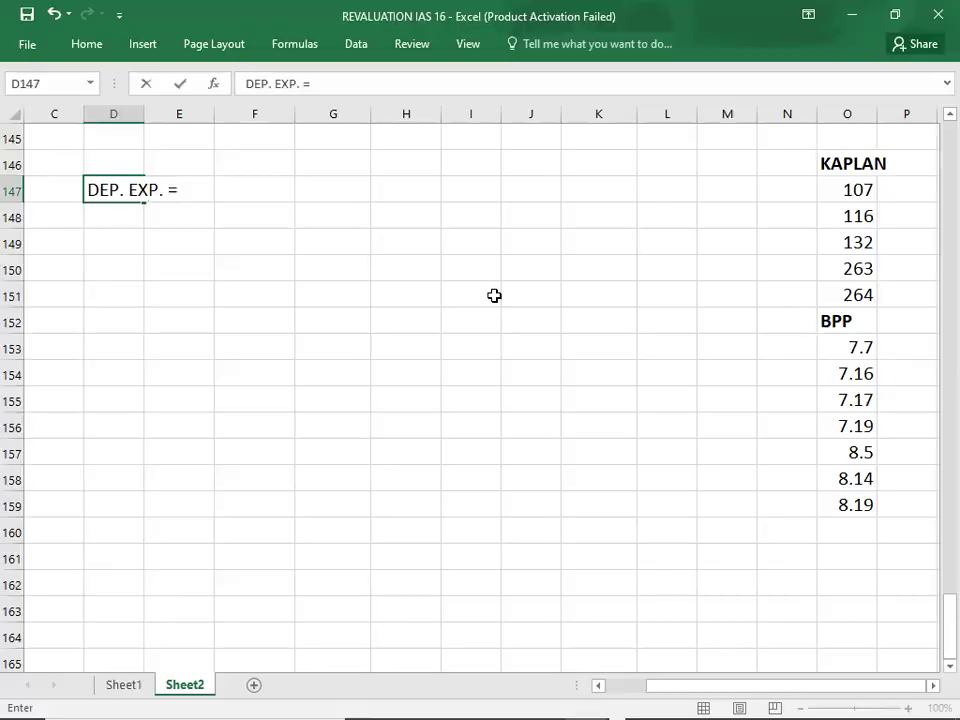
{"action": "key", "text": "alt+Tab"}
{"action": "key", "text": "alt+Tab"}
{"action": "type", "text": "170000"}
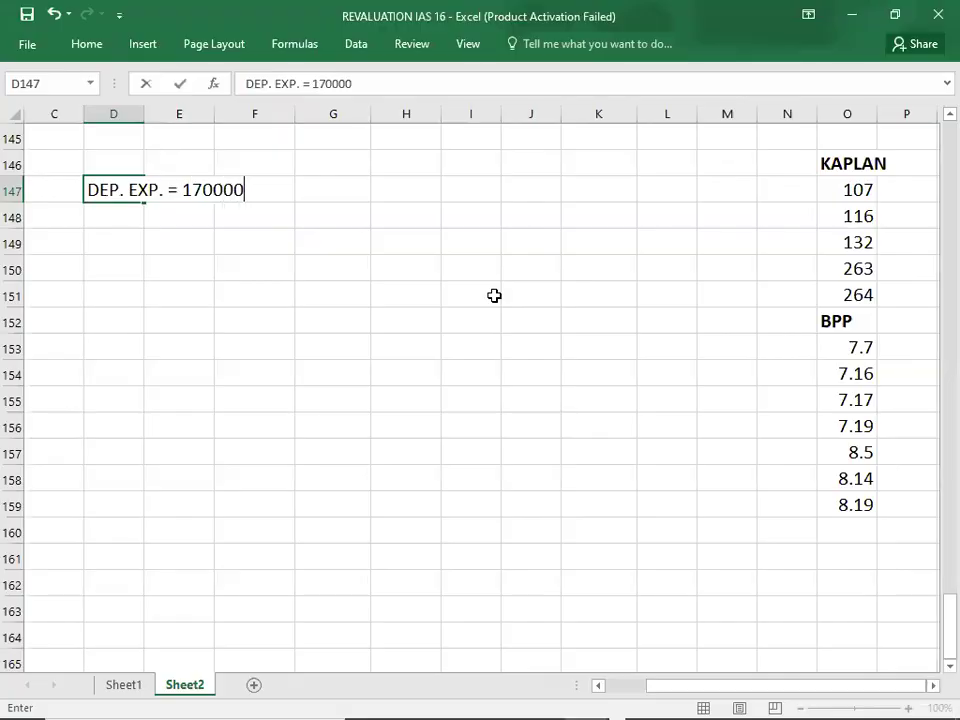
{"action": "type", "text": "/20 ="}
{"action": "key", "text": "Right"}
{"action": "key", "text": "Right"}
{"action": "key", "text": "Right"}
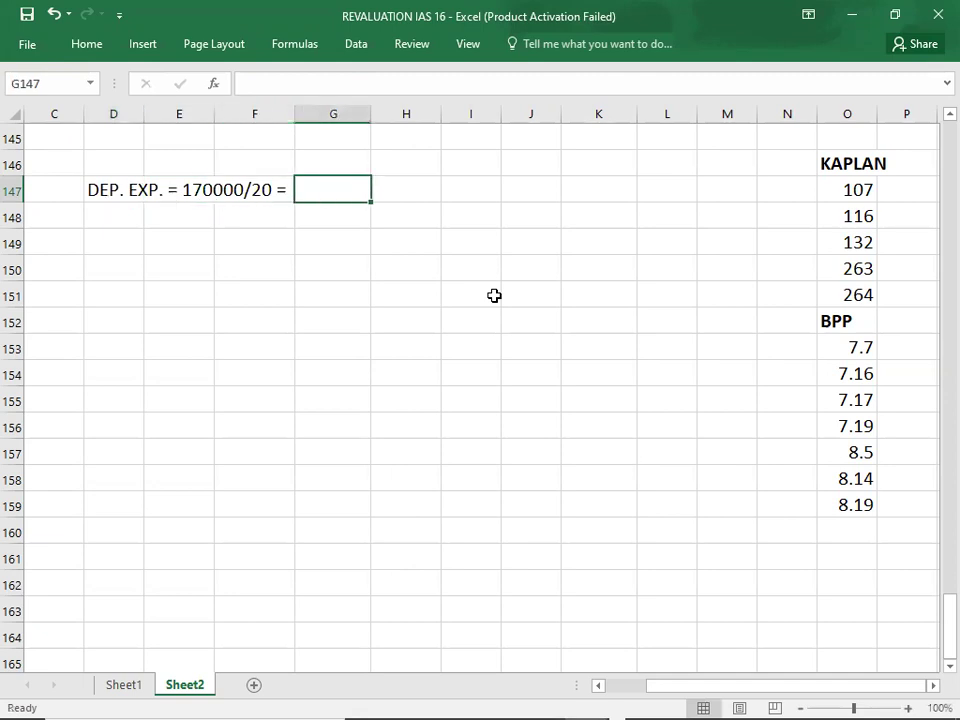
{"action": "key", "text": "alt"}
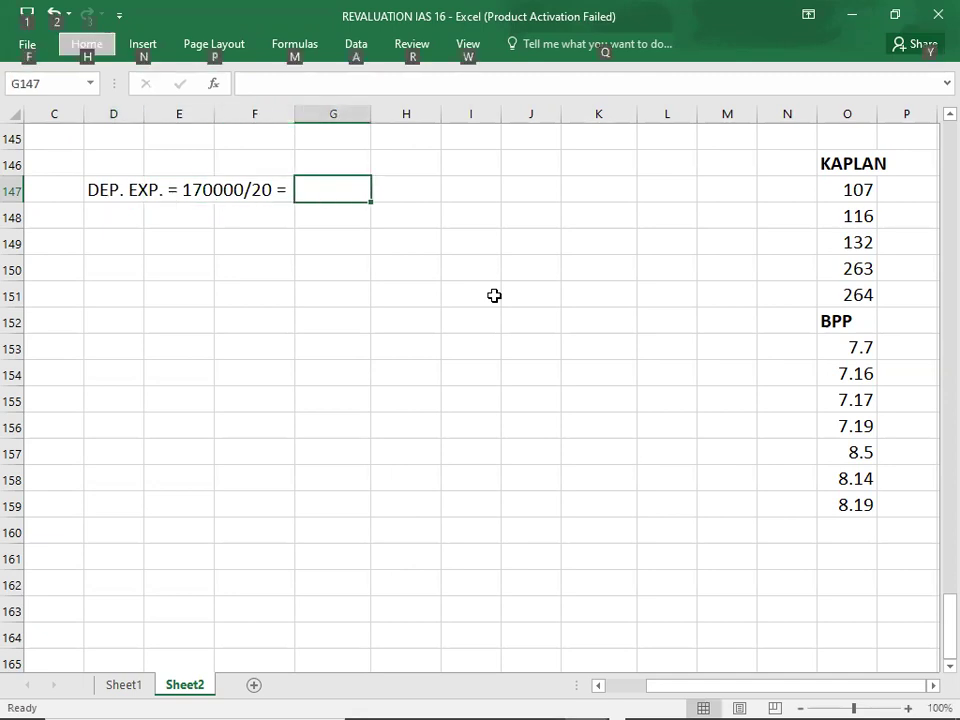
{"action": "key", "text": "alt"}
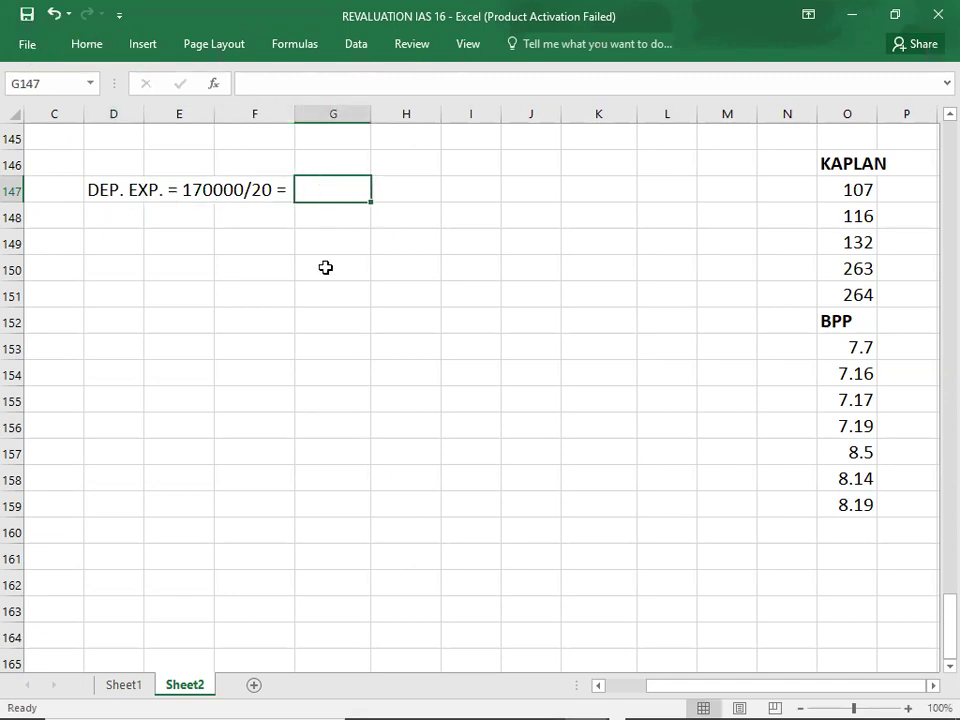
{"action": "type", "text": "8500"}
{"action": "key", "text": "Return"}
{"action": "key", "text": "Return"}
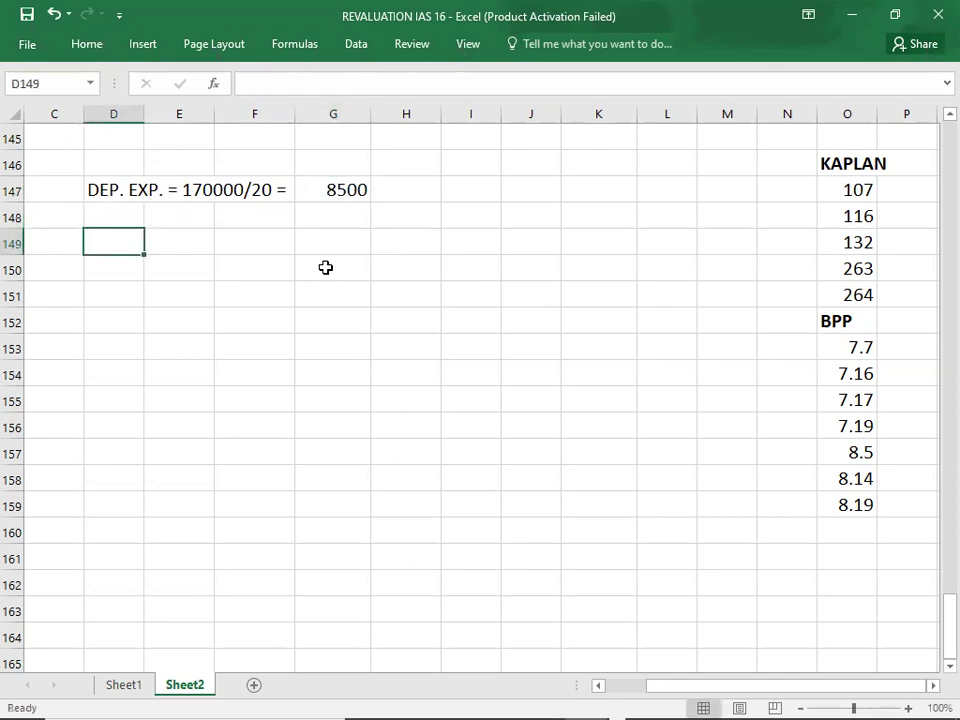
Enter the accumulated depreciation working "ACC. DEP. = 8500*4 =" in D149 with the result 34000 in G149
{"action": "type", "text": "ACC. DEP. = 85000"}
{"action": "key", "text": "BackSpace"}
{"action": "type", "text": "*4 ="}
{"action": "key", "text": "Tab"}
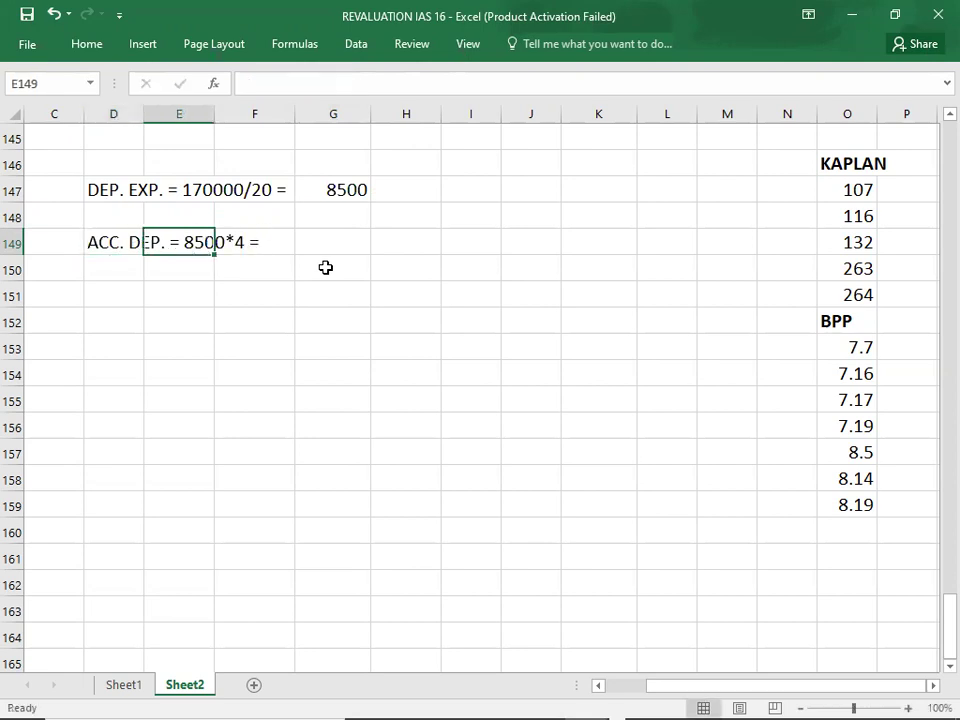
{"action": "key", "text": "Tab"}
{"action": "key", "text": "Tab"}
{"action": "type", "text": "3"}
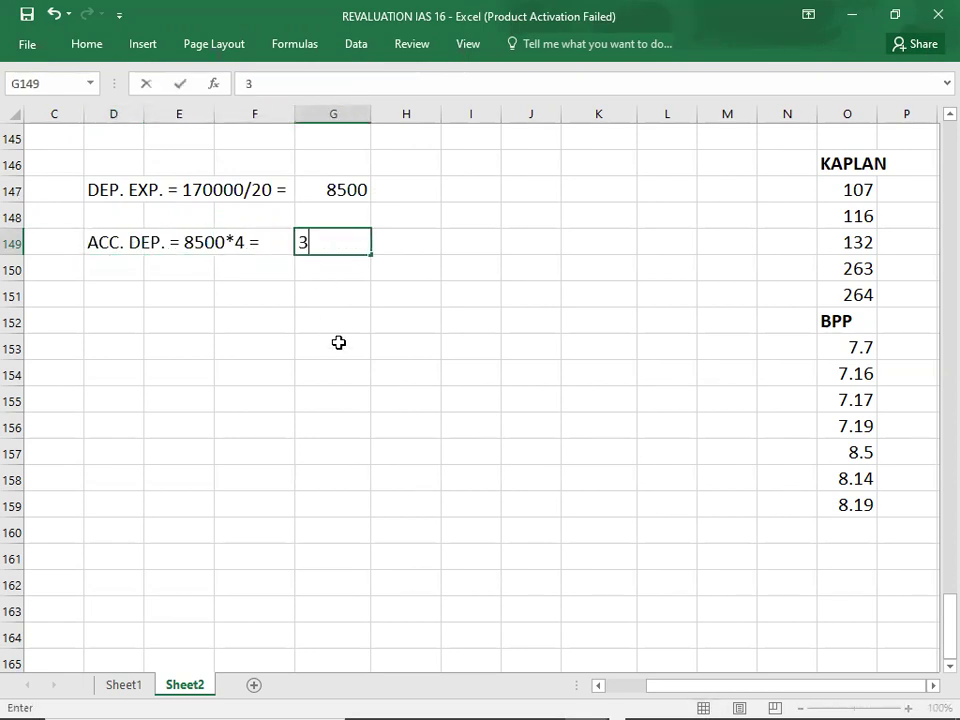
{"action": "type", "text": "4000"}
{"action": "key", "text": "Return"}
{"action": "key", "text": "Return"}
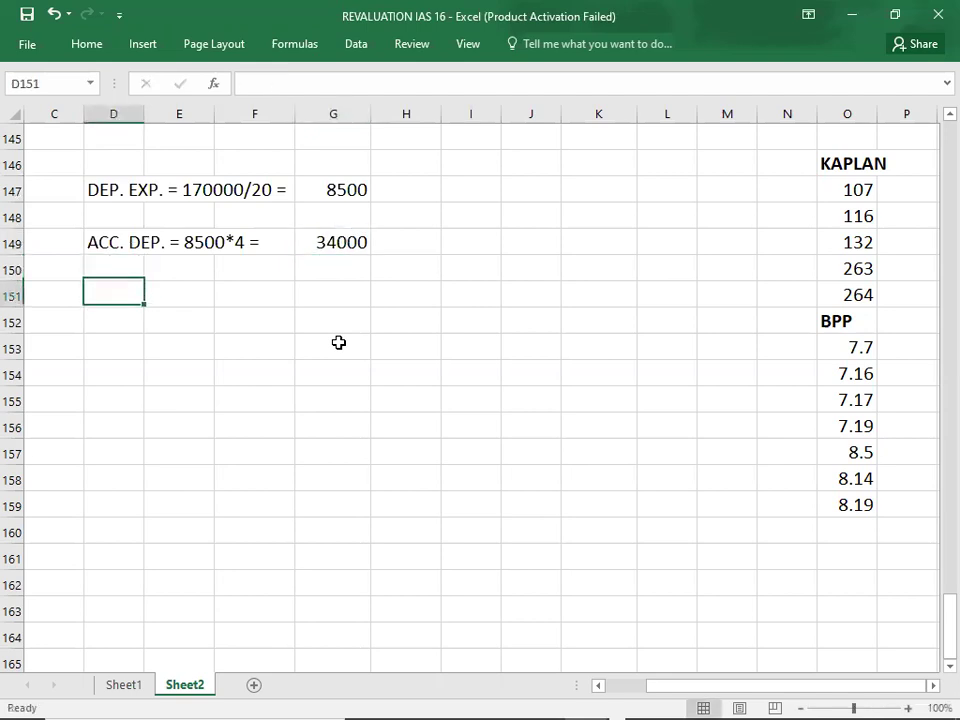
Check question 7.7 in the exam kit PDF and enter COST in D151 with 170000 in H151
{"action": "key", "text": "alt+Tab"}
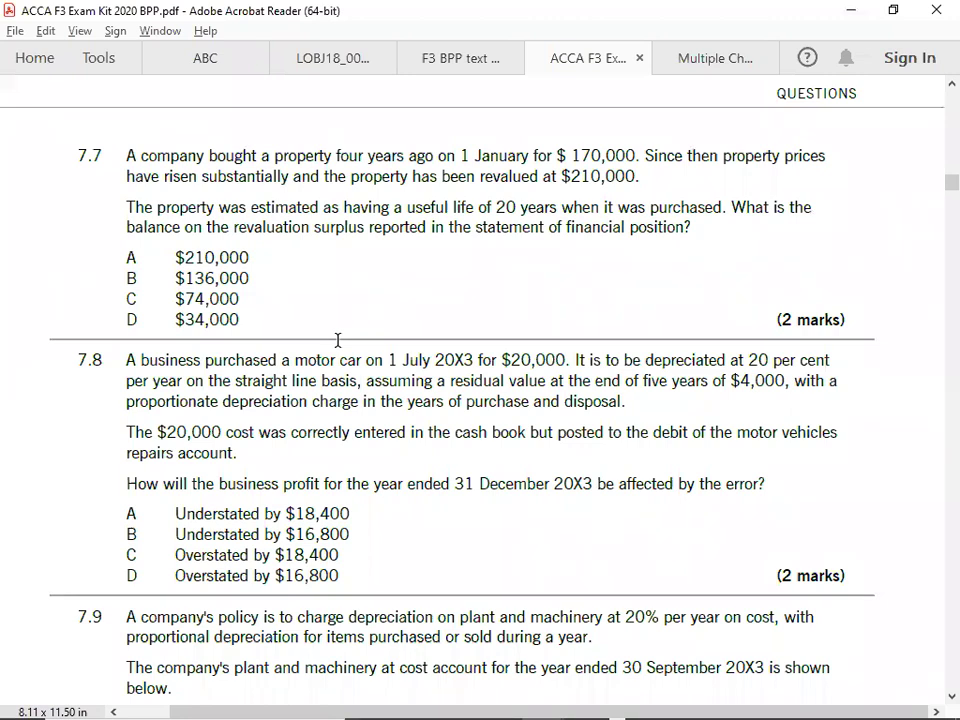
{"action": "key", "text": "alt+Tab"}
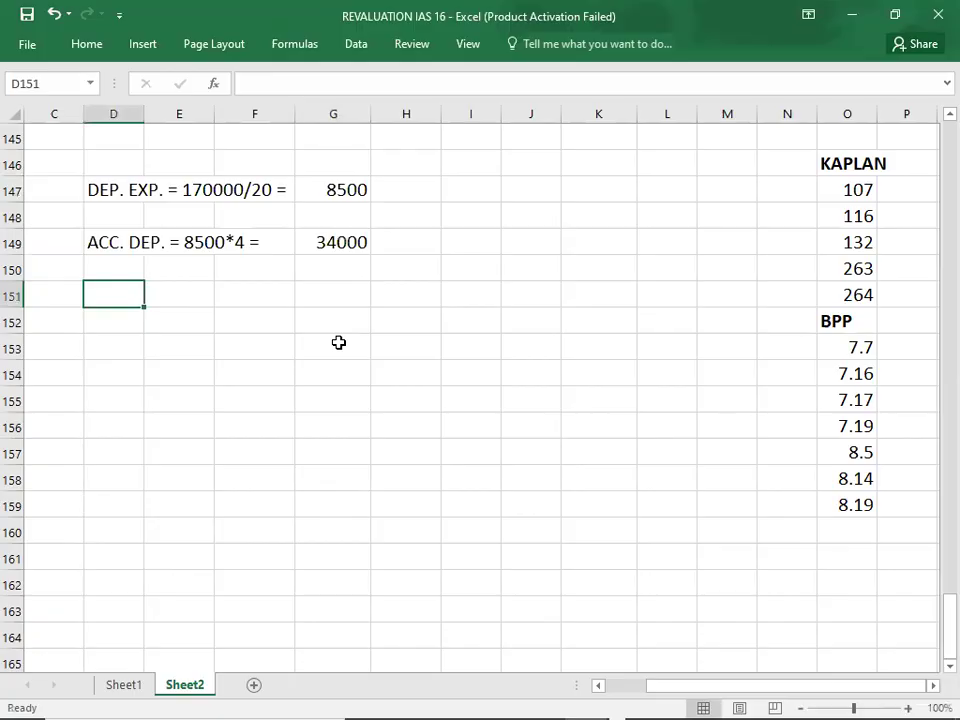
{"action": "type", "text": "COST"}
{"action": "key", "text": "Tab"}
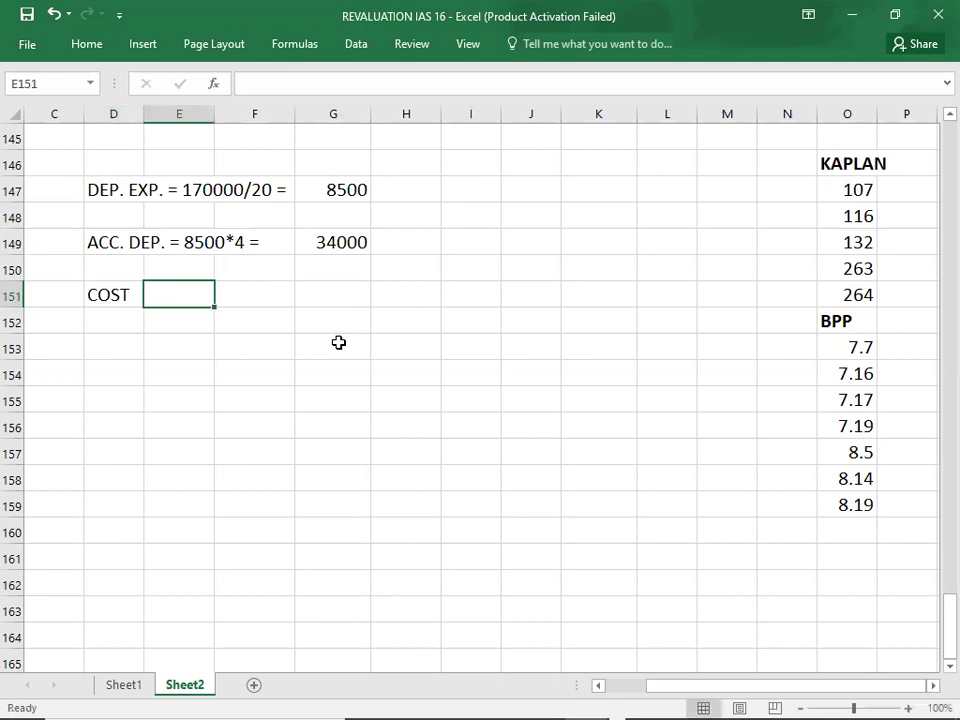
{"action": "key", "text": "Tab"}
{"action": "key", "text": "Tab"}
{"action": "key", "text": "Tab"}
{"action": "type", "text": "1"}
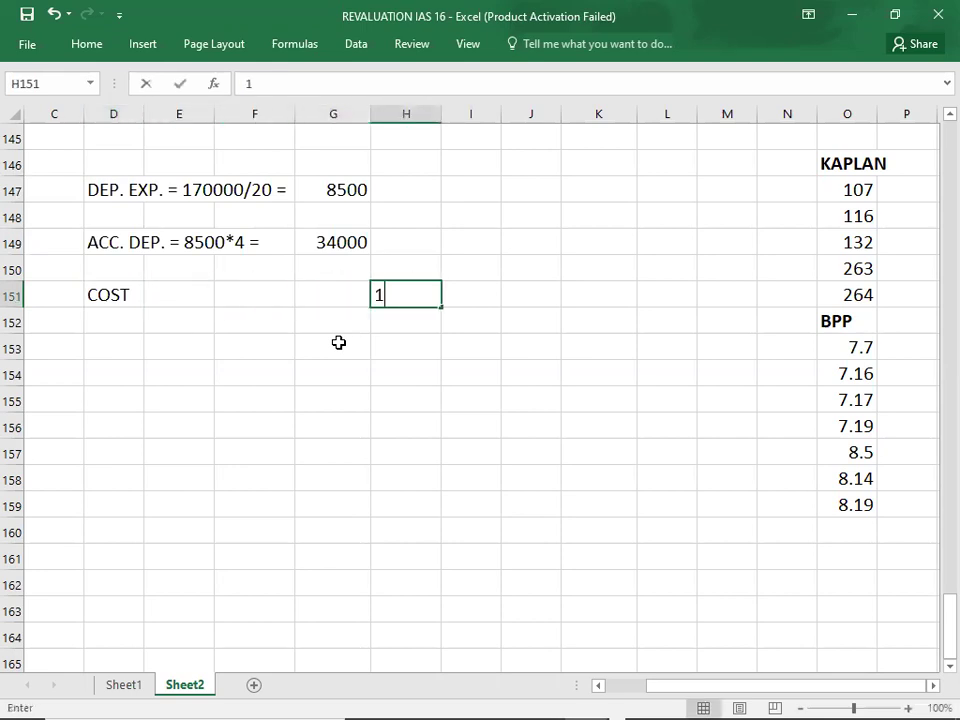
{"action": "type", "text": "70000"}
{"action": "key", "text": "Return"}
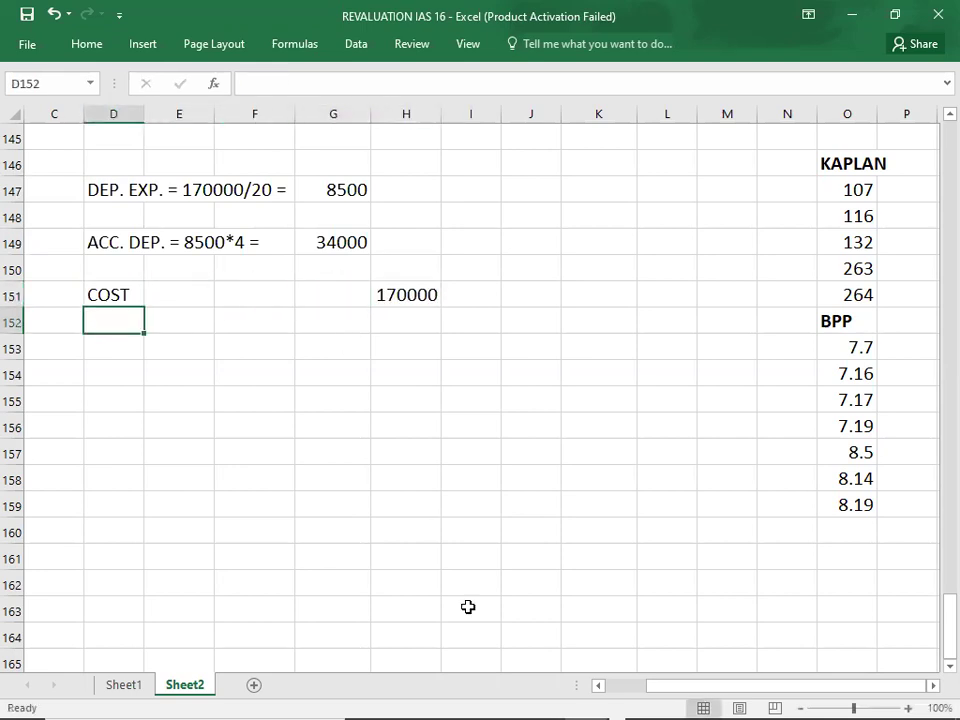
Add an accumulated depreciation line below the cost, with ACC. DEP. in D152 and -34000 in H152
{"action": "type", "text": "ACC. DEP."}
{"action": "key", "text": "Tab"}
{"action": "key", "text": "Tab"}
{"action": "key", "text": "Tab"}
{"action": "key", "text": "Tab"}
{"action": "type", "text": "-34000"}
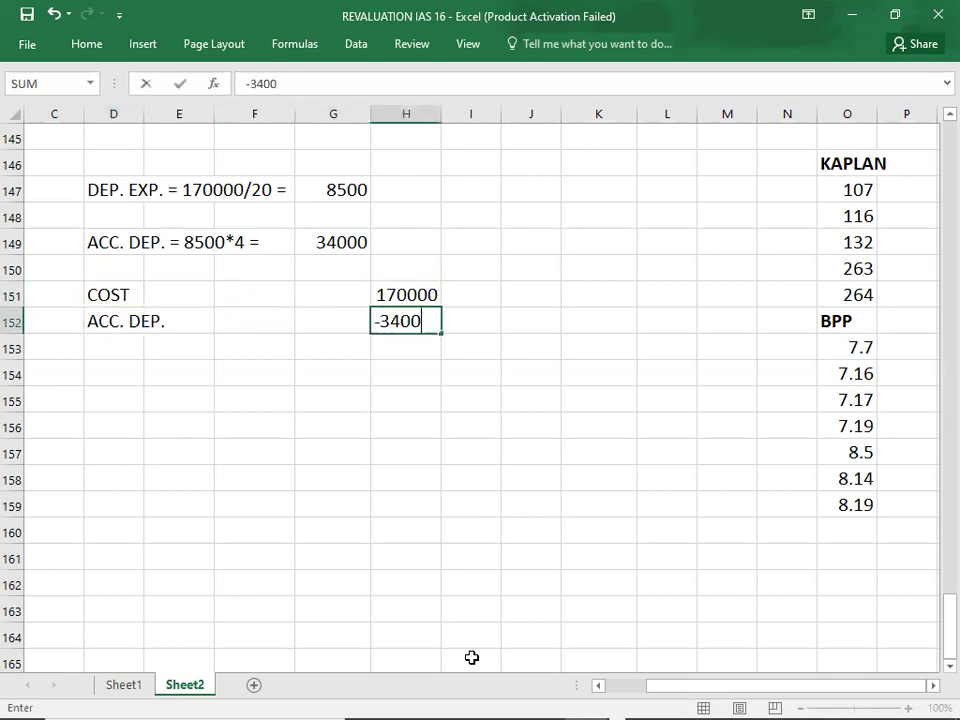
{"action": "key", "text": "Return"}
Add the net book value line with NBV in D153 and the sum of the two amounts above, 136000, in H153
{"action": "type", "text": "NBV"}
{"action": "key", "text": "Tab"}
{"action": "key", "text": "Tab"}
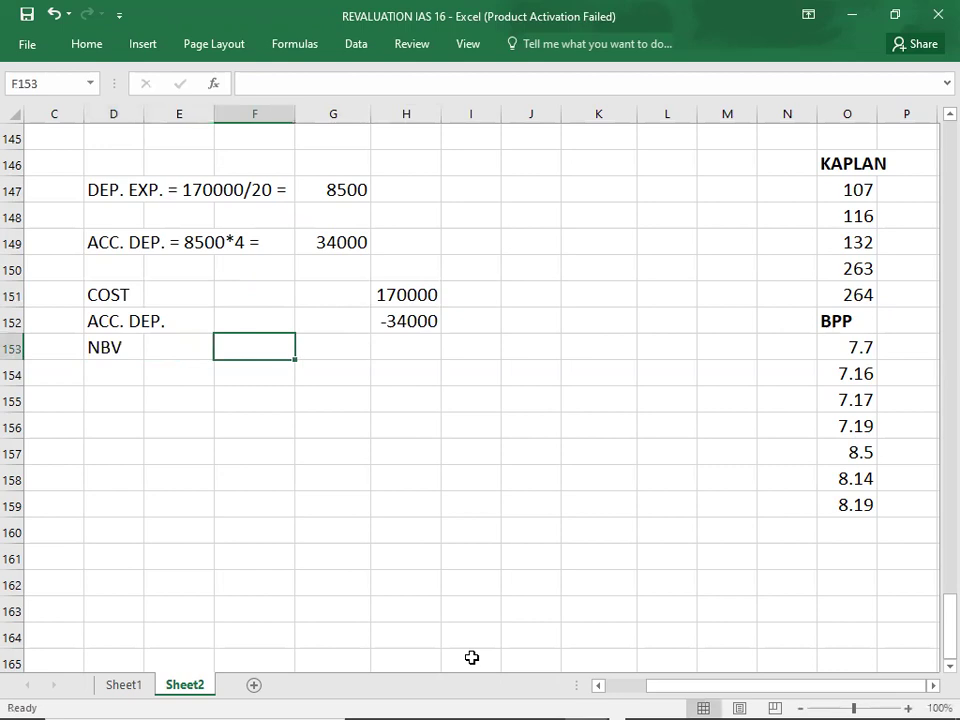
{"action": "key", "text": "Tab"}
{"action": "key", "text": "Tab"}
{"action": "key", "text": "Up"}
{"action": "key", "text": "shift+Up"}
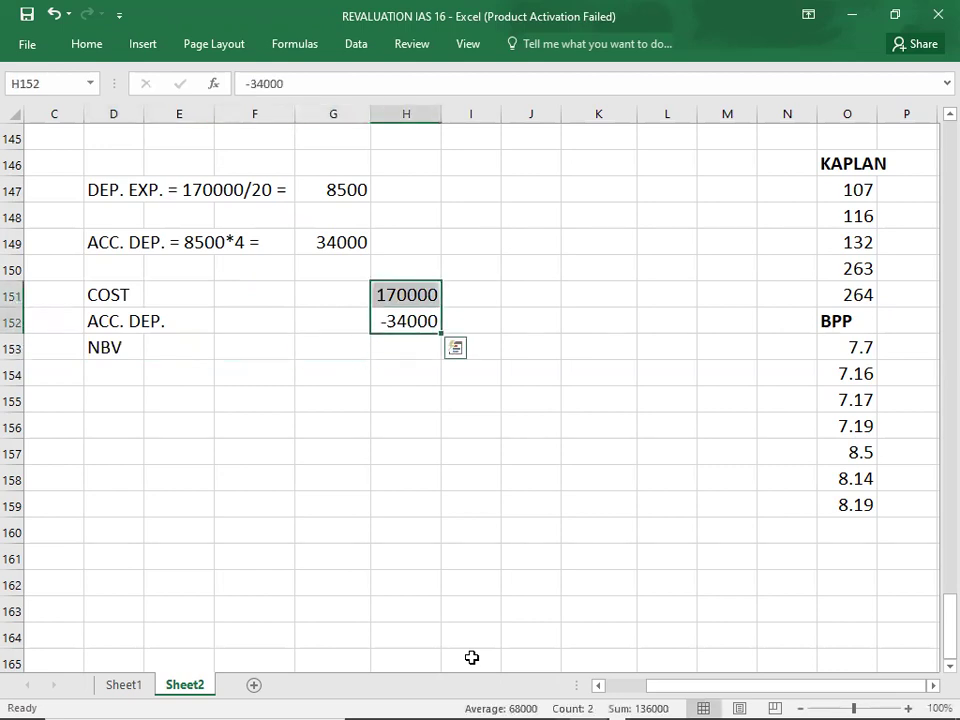
{"action": "key", "text": "Down"}
{"action": "type", "text": "136000"}
{"action": "key", "text": "ctrl+Return"}
Add the revaluation line with REVALUED AT in D154 and the property's revalued amount as -210000 in H154
{"action": "key", "text": "Down"}
{"action": "key", "text": "Left"}
{"action": "key", "text": "Left"}
{"action": "key", "text": "Left"}
{"action": "key", "text": "Left"}
{"action": "type", "text": "REVALUED AT"}
{"action": "key", "text": "Right"}
{"action": "key", "text": "Right"}
{"action": "key", "text": "Right"}
{"action": "key", "text": "Right"}
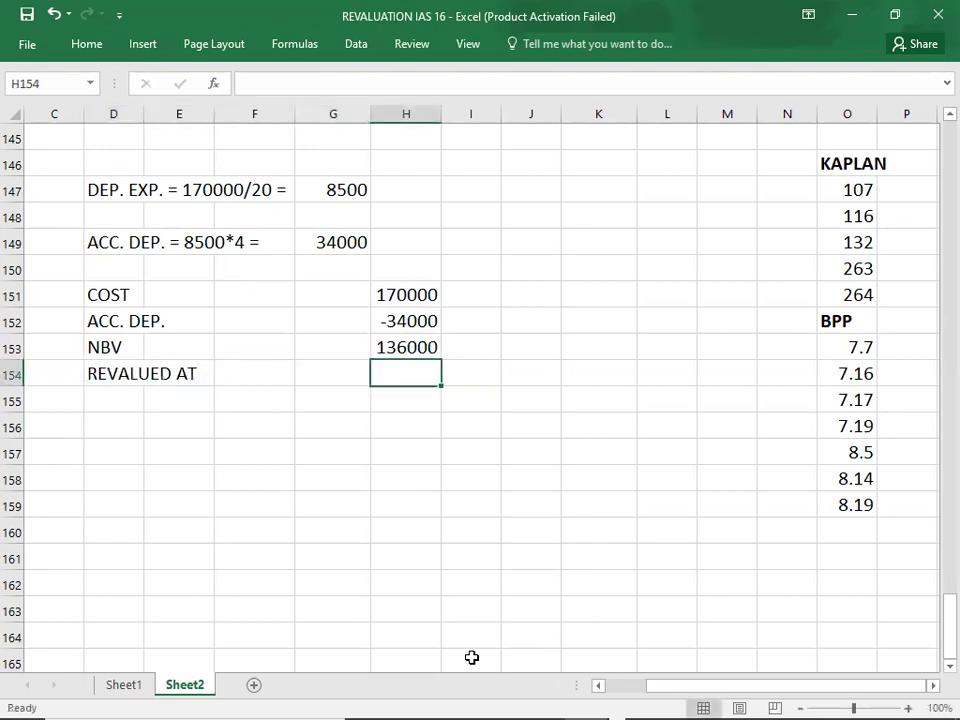
{"action": "key", "text": "alt+Tab"}
{"action": "key", "text": "alt+Tab"}
{"action": "type", "text": "-210000"}
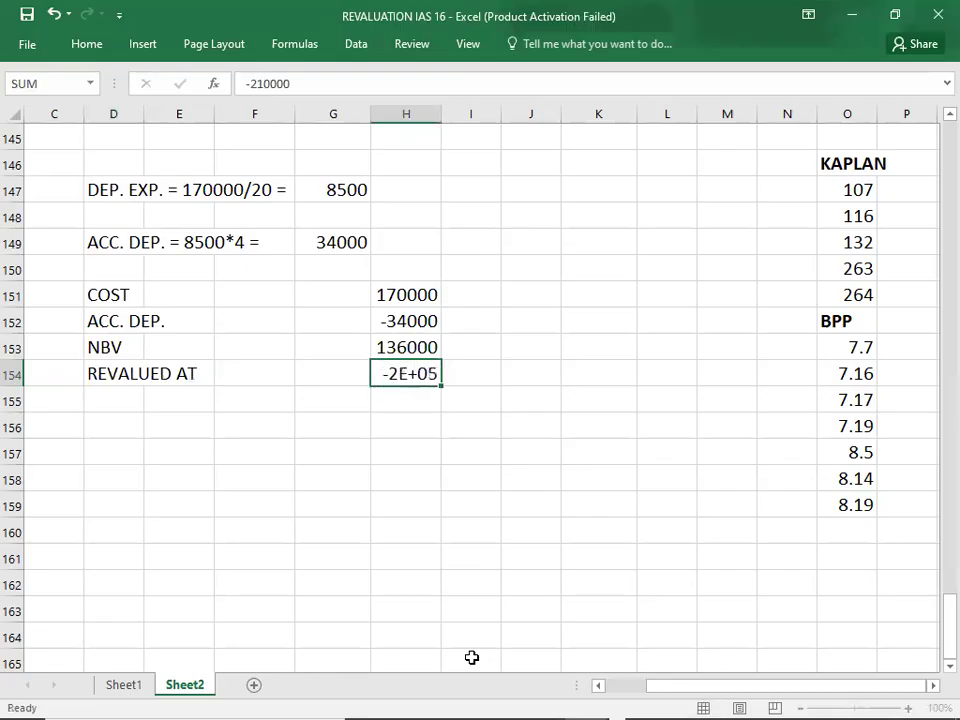
{"action": "key", "text": "Return"}
Add the line GAIN ON REVALUATION in D155 with 74000 in H155
{"action": "type", "text": "GAIN OB"}
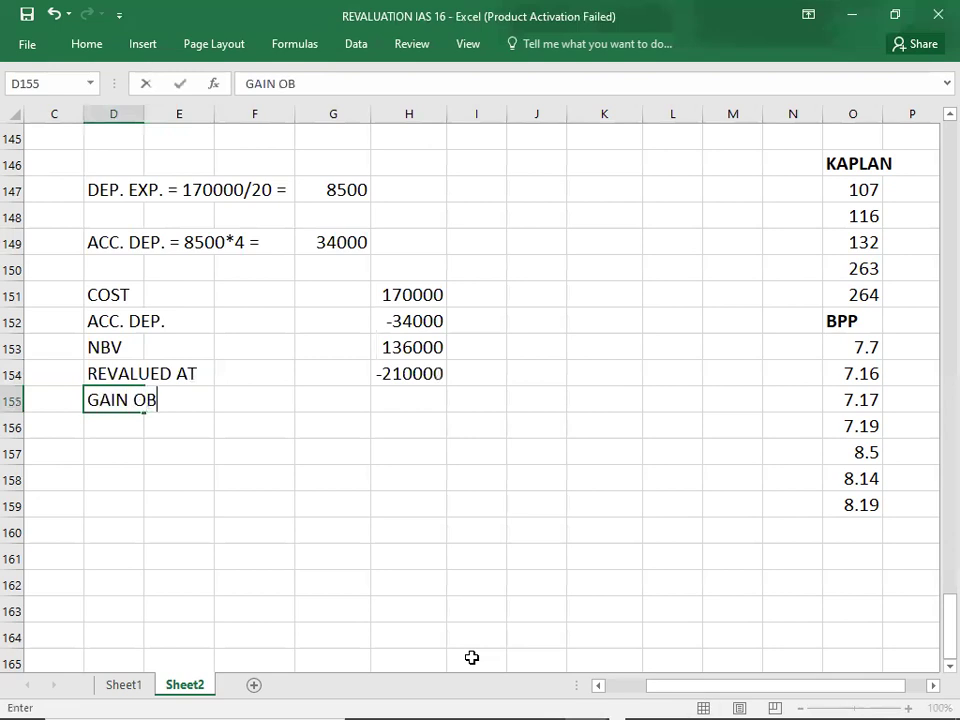
{"action": "key", "text": "BackSpace"}
{"action": "type", "text": "N REVALUAIO"}
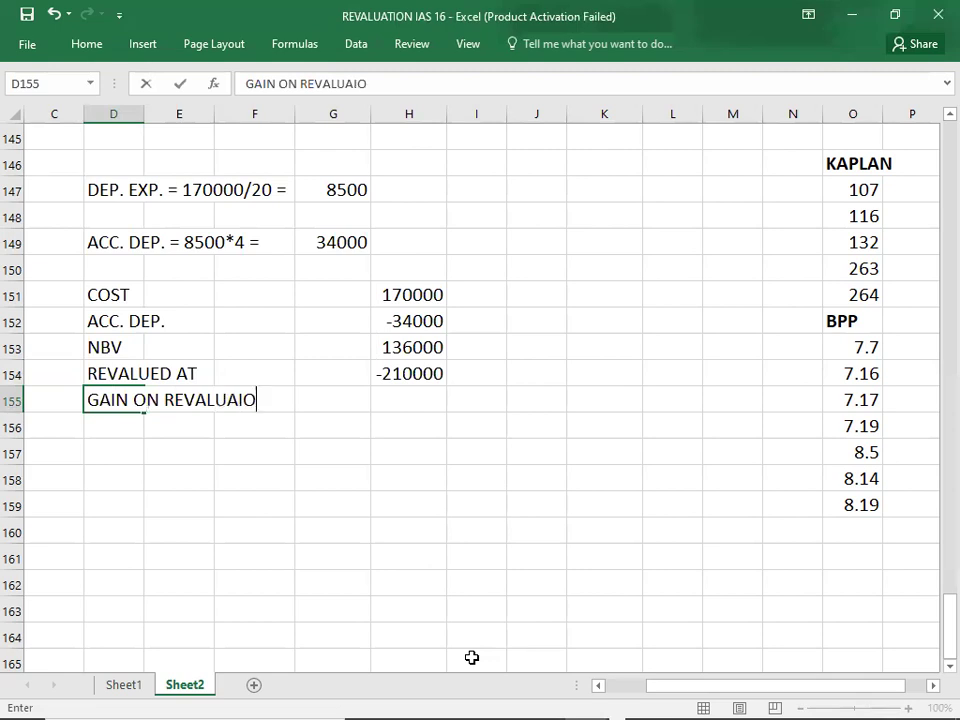
{"action": "key", "text": "BackSpace"}
{"action": "key", "text": "BackSpace"}
{"action": "type", "text": "TION"}
{"action": "key", "text": "Tab"}
{"action": "key", "text": "Tab"}
{"action": "key", "text": "Tab"}
{"action": "key", "text": "Tab"}
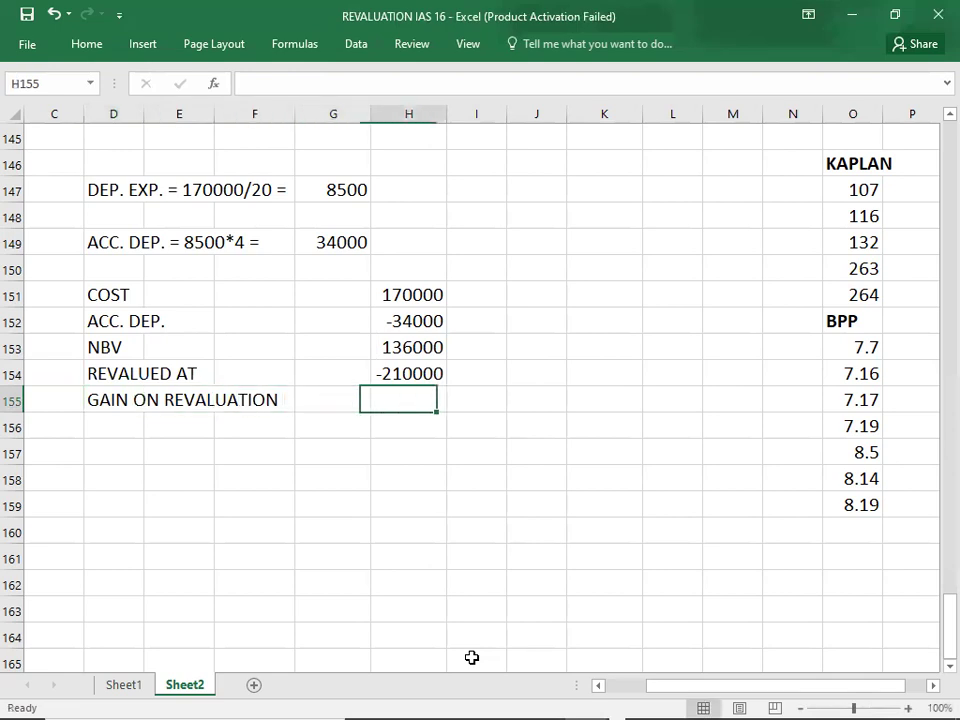
{"action": "type", "text": "74000"}
{"action": "key", "text": "Return"}
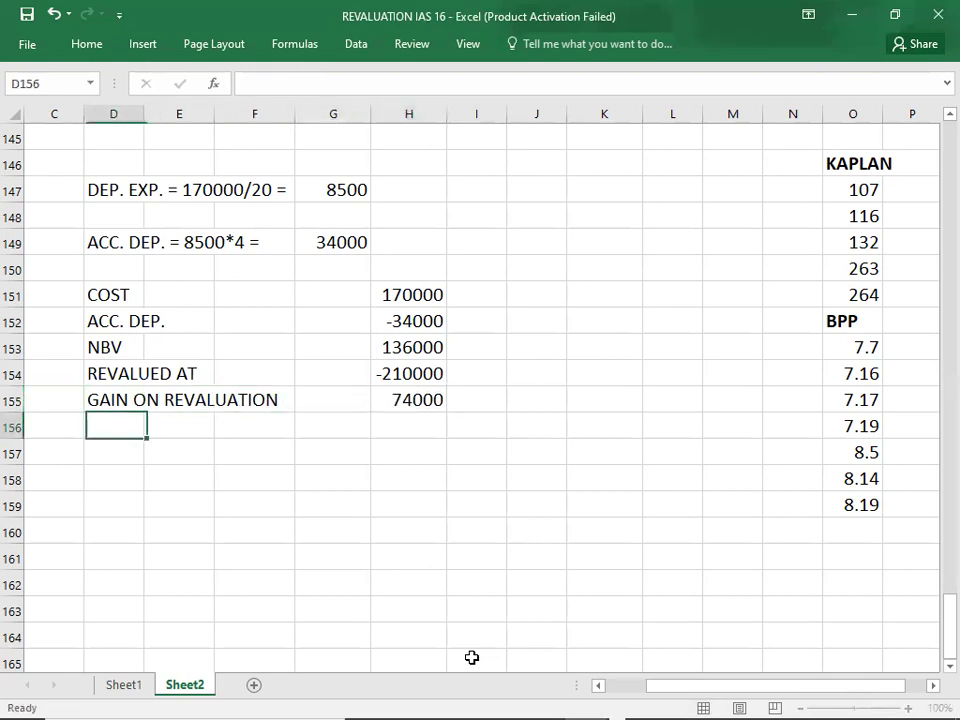
{"action": "key", "text": "Return"}
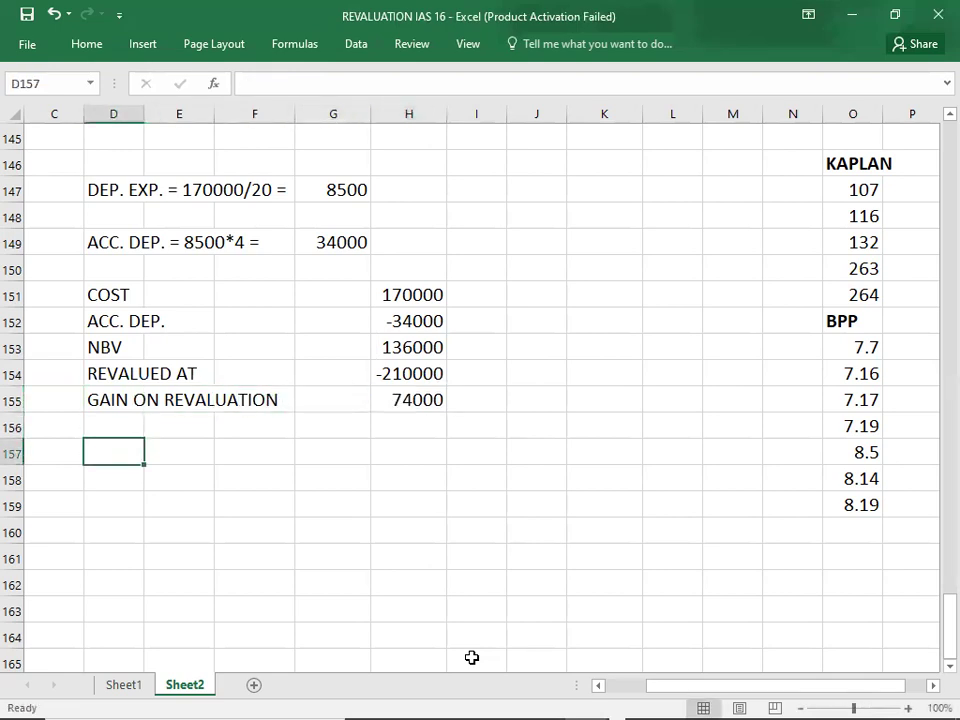
Compare the calculated revaluation gain with the answer options of question 7.7 in the exam kit PDF
{"action": "key", "text": "alt+Tab"}
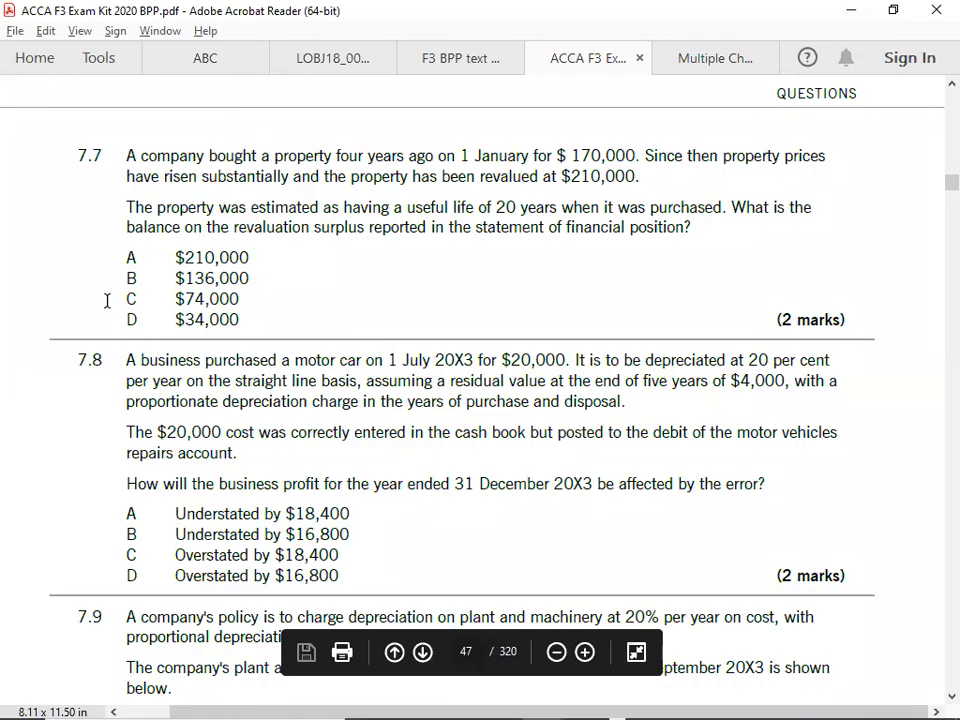
{"action": "key", "text": "alt+Tab"}
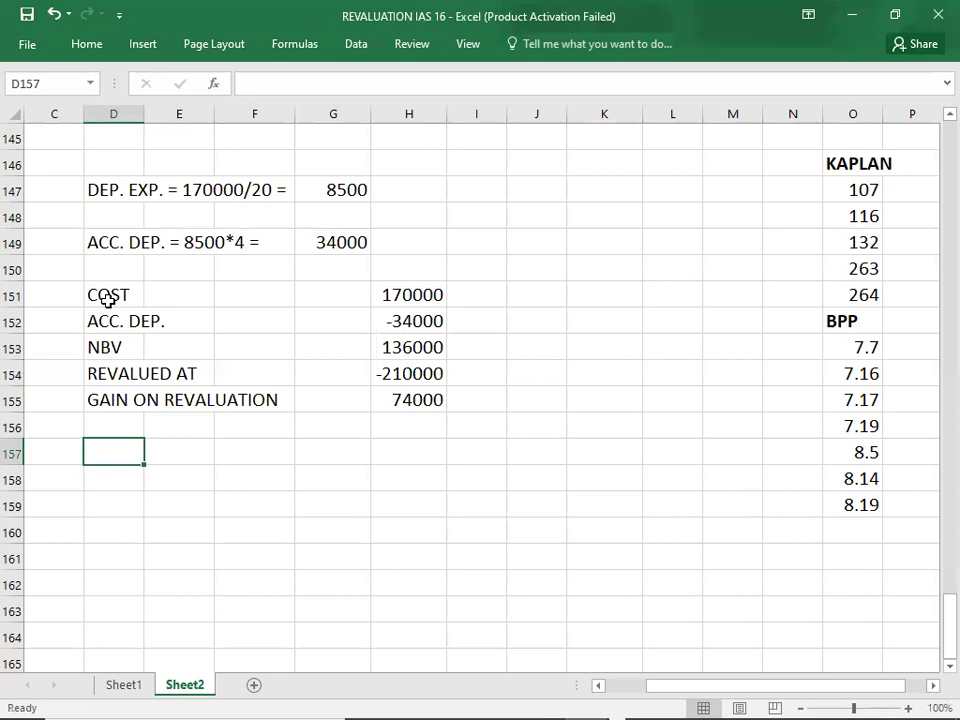
{"action": "key", "text": "alt+Tab"}
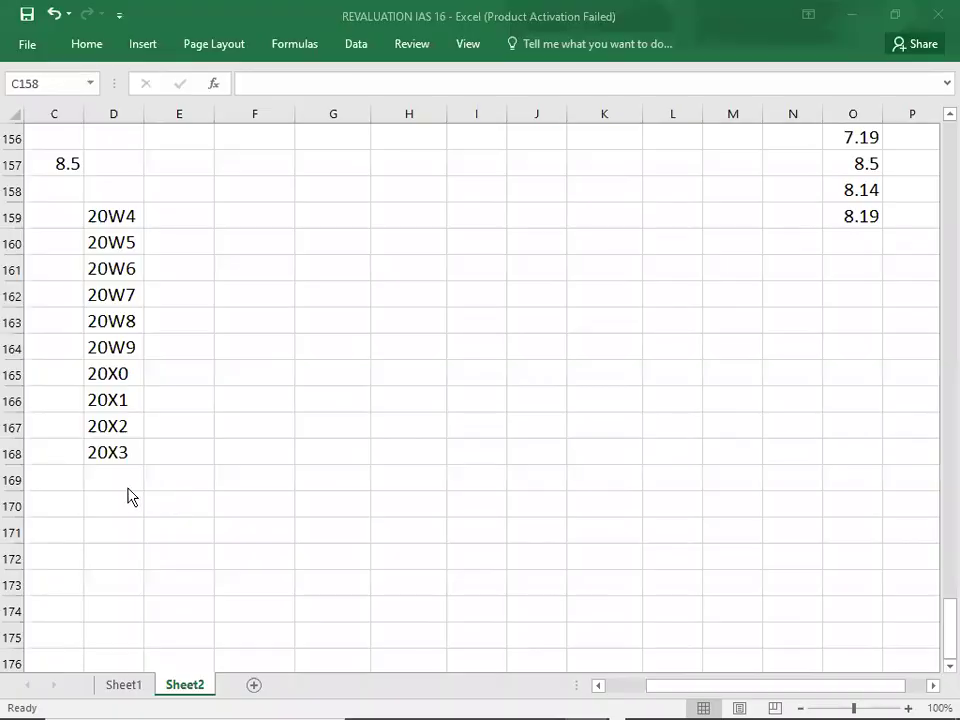
In the Excel sheet, add the line DEP. EXP. = 800000*2% = in D170 with 16000 in H170
{"action": "key", "text": "alt+Tab"}
{"action": "left_click", "coordinate": [118, 505]}
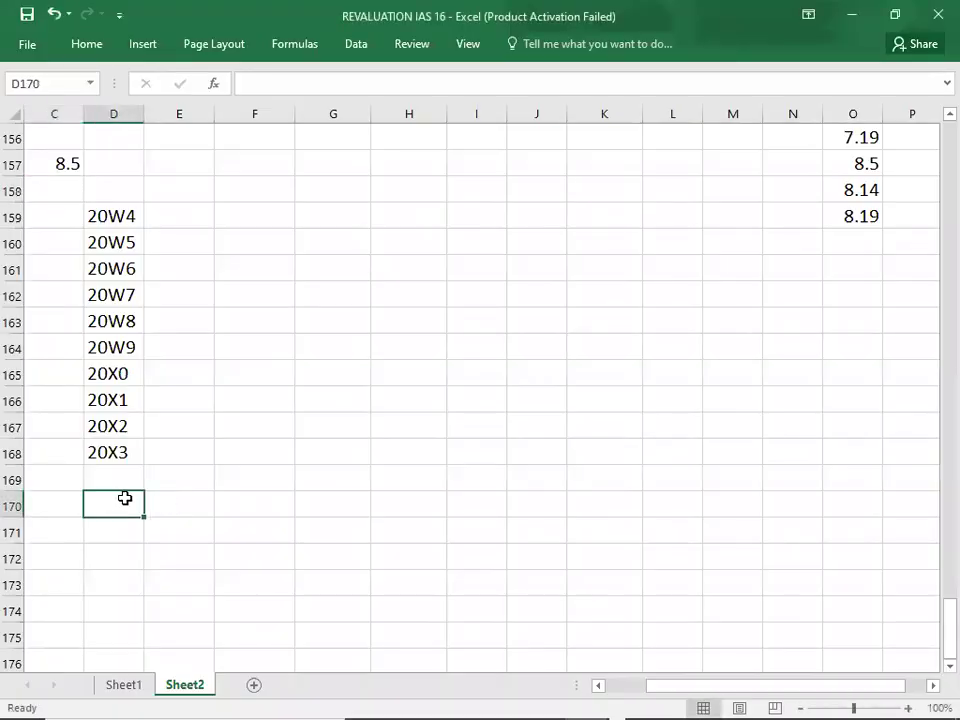
{"action": "type", "text": "DEP. EXP"}
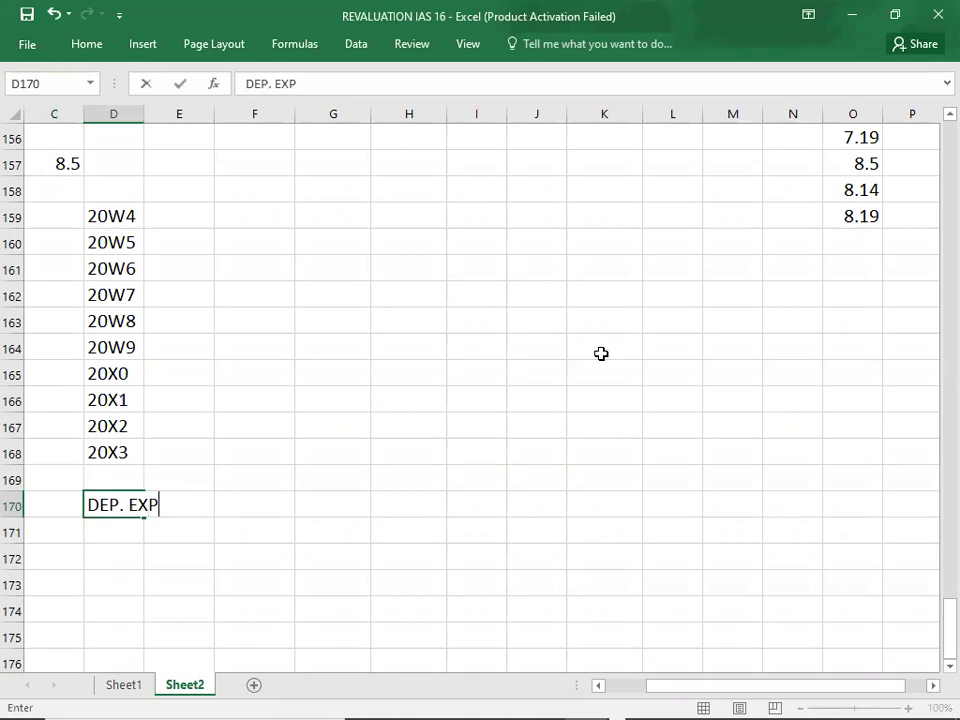
{"action": "type", "text": ". = 800000*2% ="}
{"action": "key", "text": "Right"}
{"action": "key", "text": "Right"}
{"action": "key", "text": "Right"}
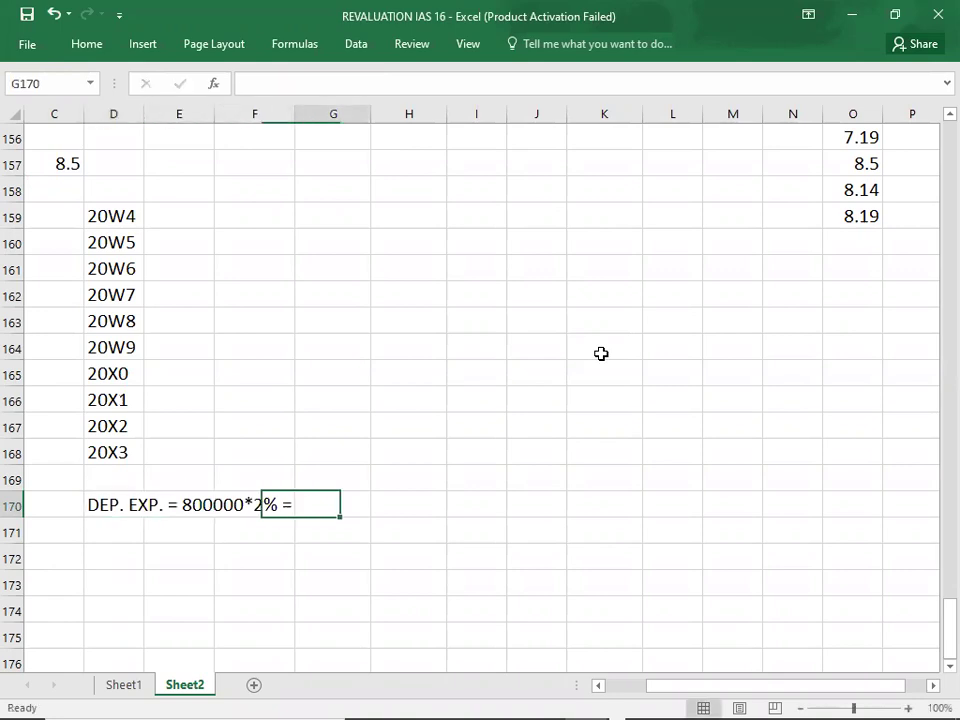
{"action": "key", "text": "Tab"}
{"action": "type", "text": "16000"}
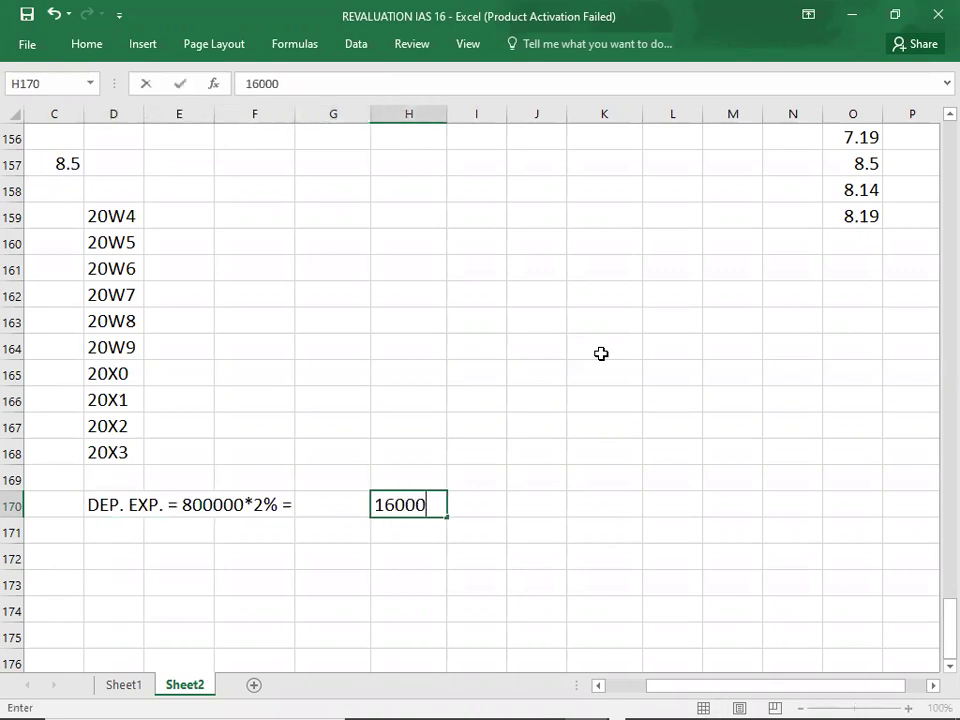
{"action": "key", "text": "Return"}
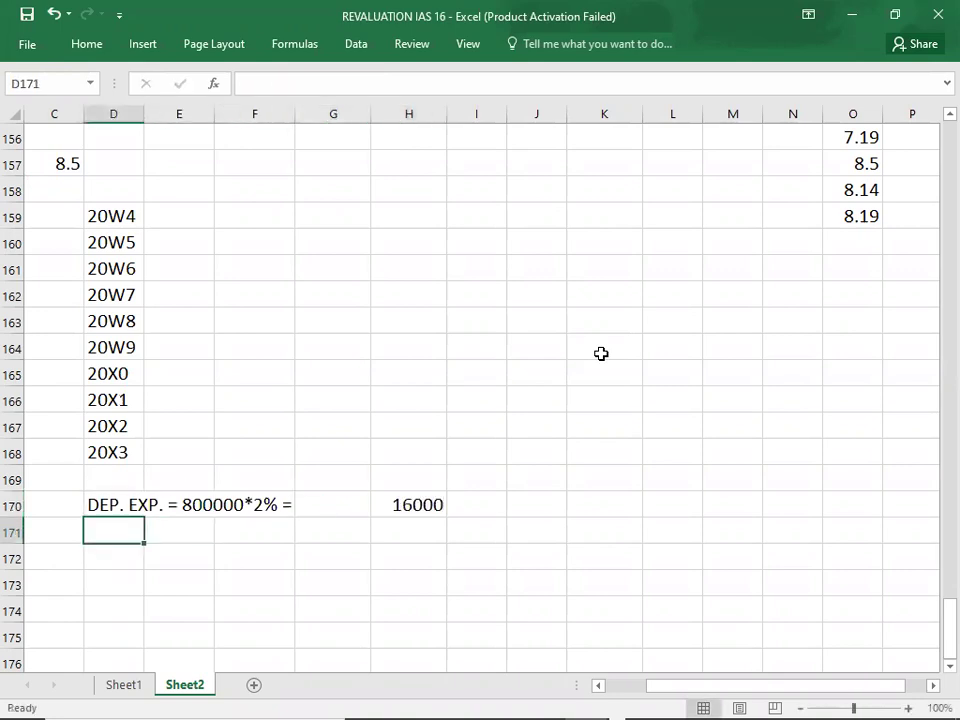
Add the accumulated depreciation line ACC. DEP. = 16000*10 = in D171 with 160000 in H171
{"action": "type", "text": "ACC. DEP. = 16000*10 ="}
{"action": "key", "text": "Tab"}
{"action": "key", "text": "Tab"}
{"action": "key", "text": "Tab"}
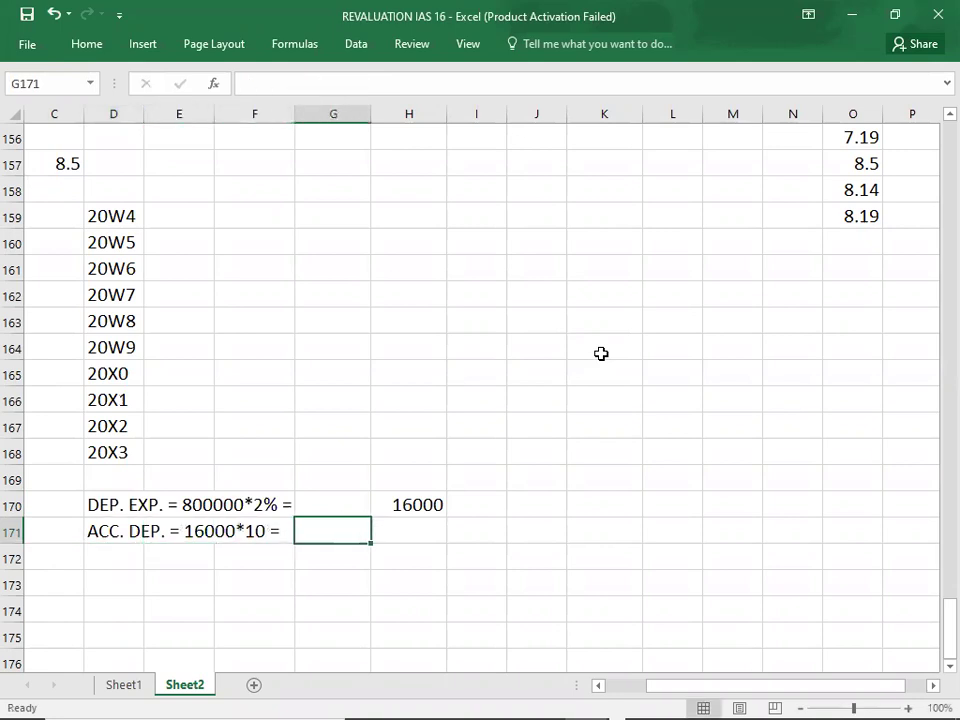
{"action": "key", "text": "Tab"}
{"action": "type", "text": "160000"}
{"action": "key", "text": "Return"}
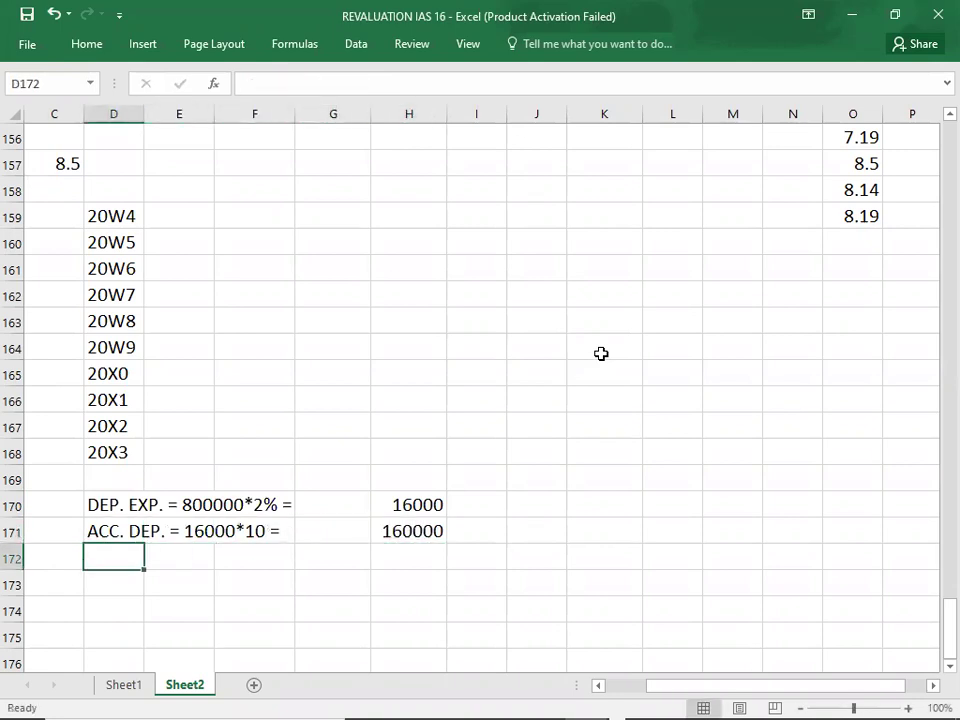
Leave row 172 blank and add the cost line with COST in D173 and 800000 in H173
{"action": "key", "text": "Down"}
{"action": "key", "text": "Down"}
{"action": "key", "text": "Down"}
{"action": "key", "text": "Down"}
{"action": "key", "text": "Down"}
{"action": "key", "text": "Down"}
{"action": "key", "text": "Down"}
{"action": "key", "text": "Down"}
{"action": "key", "text": "Down"}
{"action": "key", "text": "Down"}
{"action": "key", "text": "Down"}
{"action": "key", "text": "Down"}
{"action": "key", "text": "Down"}
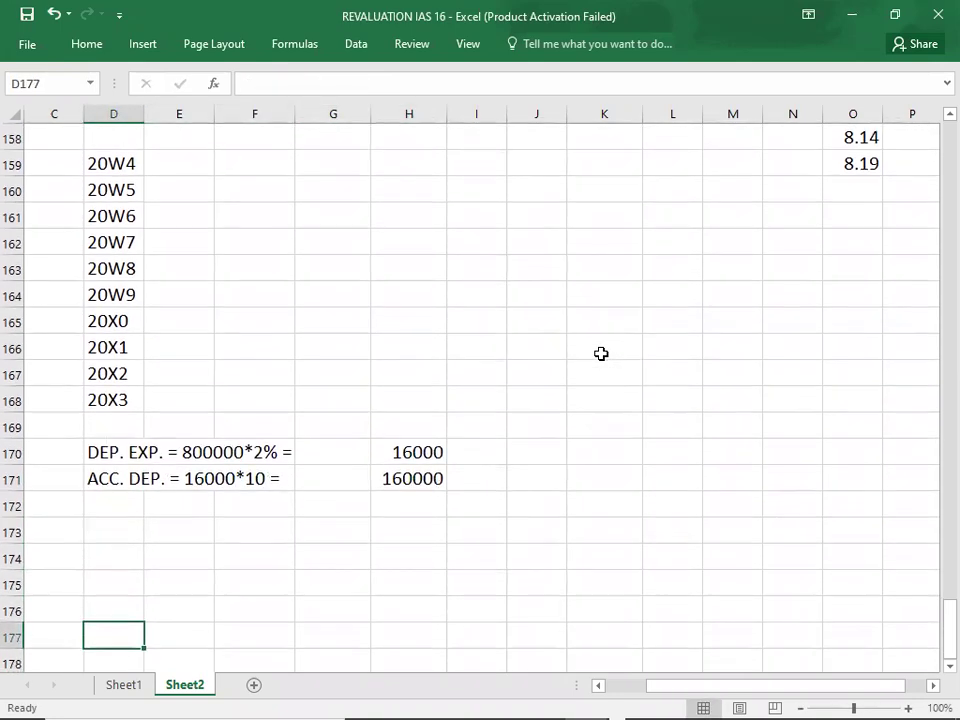
{"action": "left_click", "coordinate": [99, 322]}
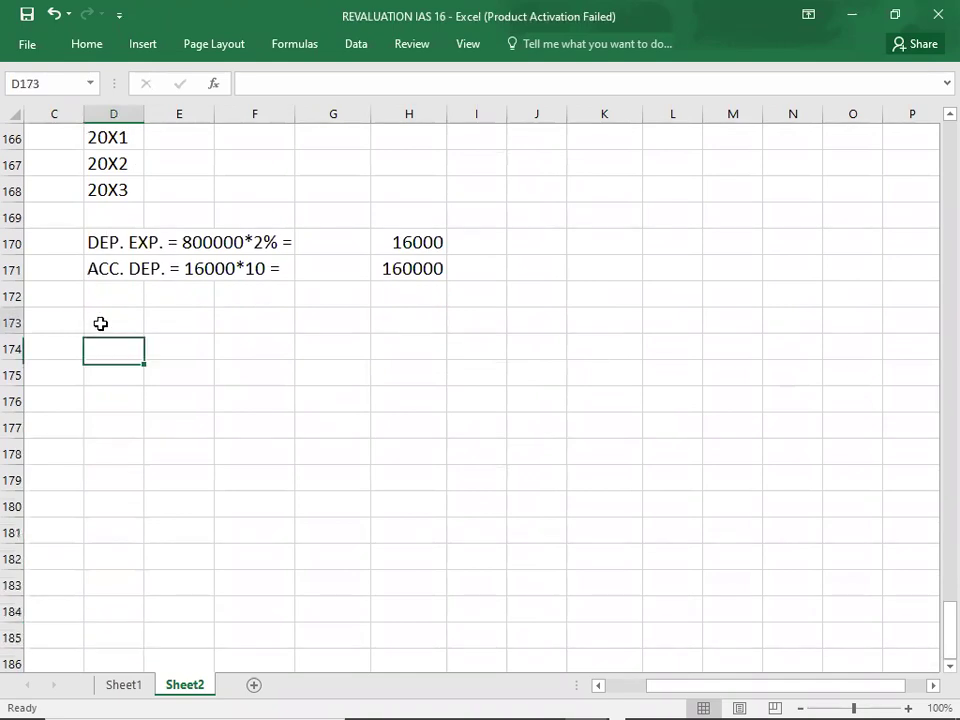
{"action": "type", "text": "COST"}
{"action": "key", "text": "Tab"}
{"action": "key", "text": "Tab"}
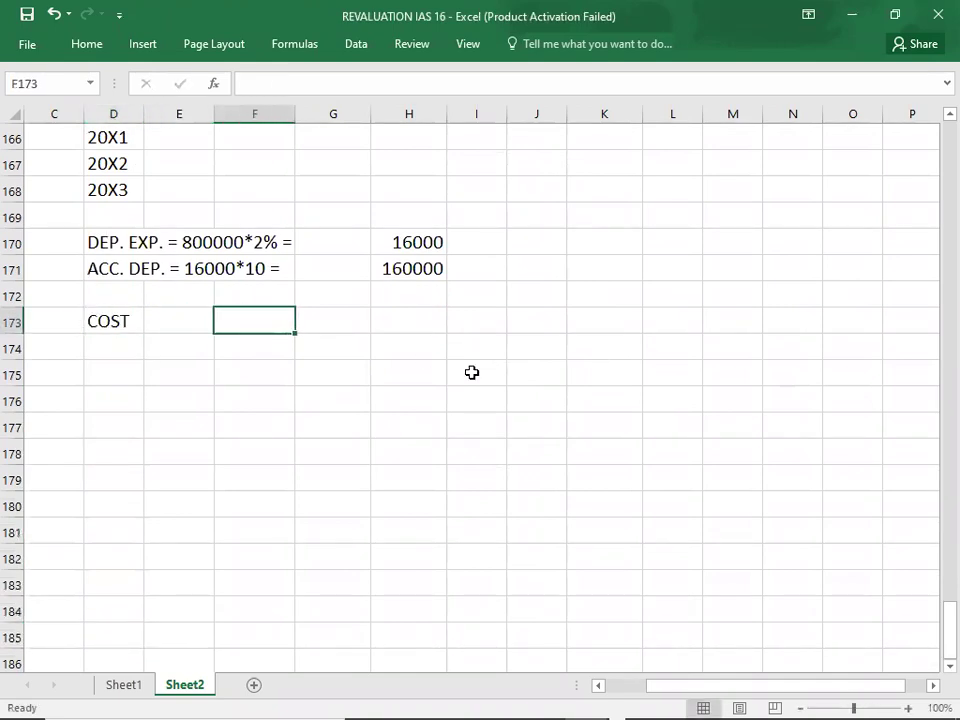
{"action": "key", "text": "Tab"}
{"action": "key", "text": "Tab"}
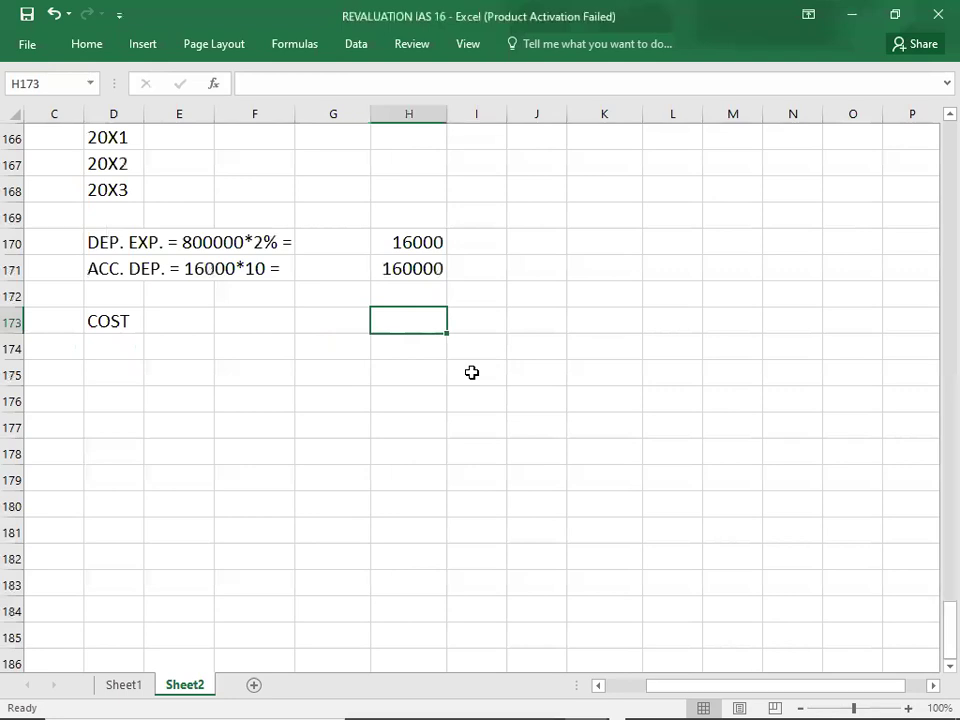
{"action": "type", "text": "800000"}
{"action": "key", "text": "Return"}
Add the deduction line with ACC. DEP. in D174 and -160000 in H174
{"action": "type", "text": "A"}
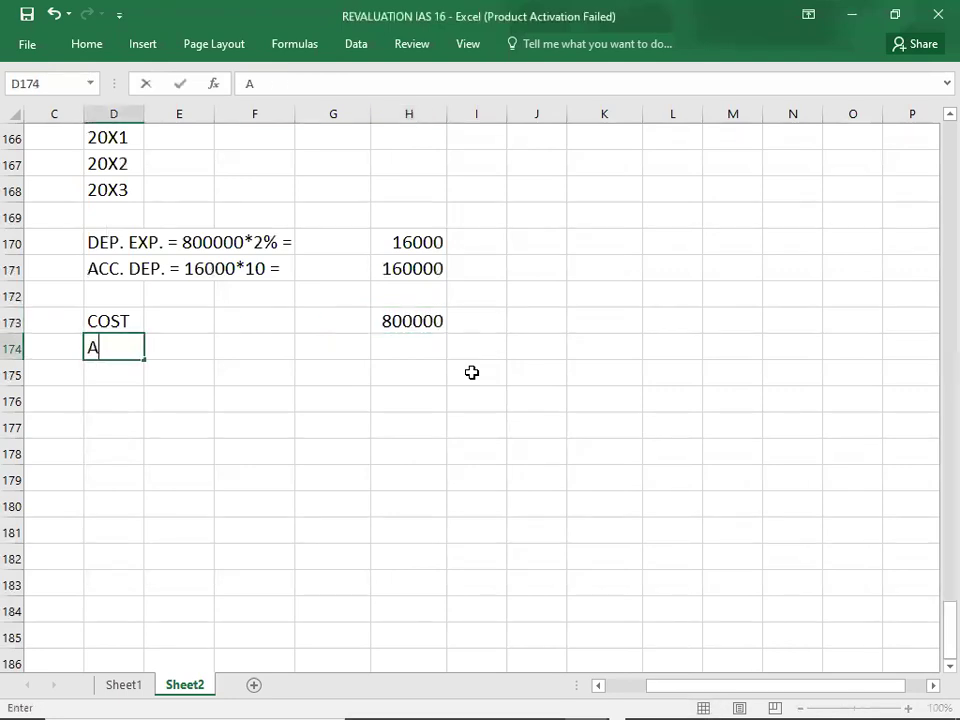
{"action": "type", "text": "CC. DEP."}
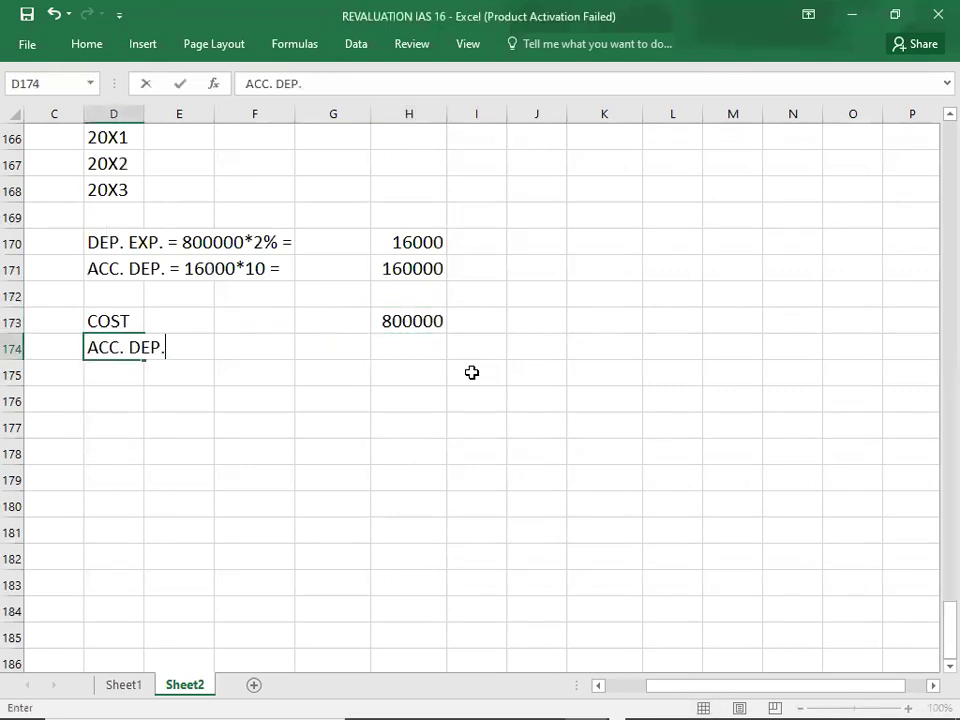
{"action": "key", "text": "Tab"}
{"action": "key", "text": "Tab"}
{"action": "key", "text": "Tab"}
{"action": "key", "text": "Tab"}
{"action": "type", "text": "-1600"}
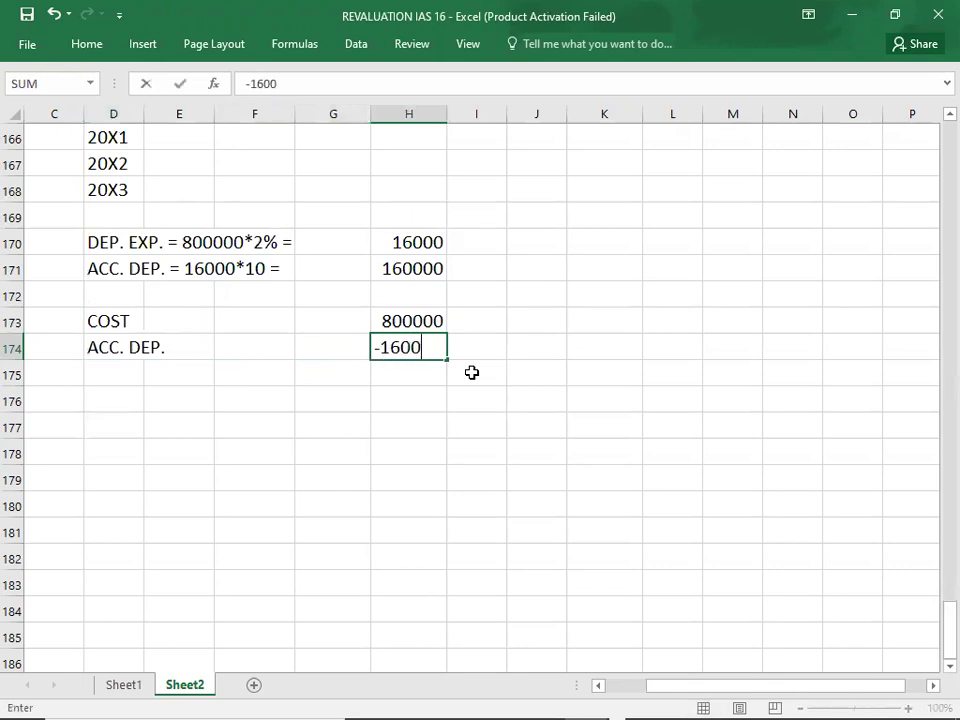
{"action": "type", "text": "00"}
{"action": "key", "text": "Return"}
Add the net book value line with NBV in D175 and 640000 in H175
{"action": "type", "text": "NBV"}
{"action": "key", "text": "Tab"}
{"action": "key", "text": "Tab"}
{"action": "key", "text": "Tab"}
{"action": "key", "text": "Tab"}
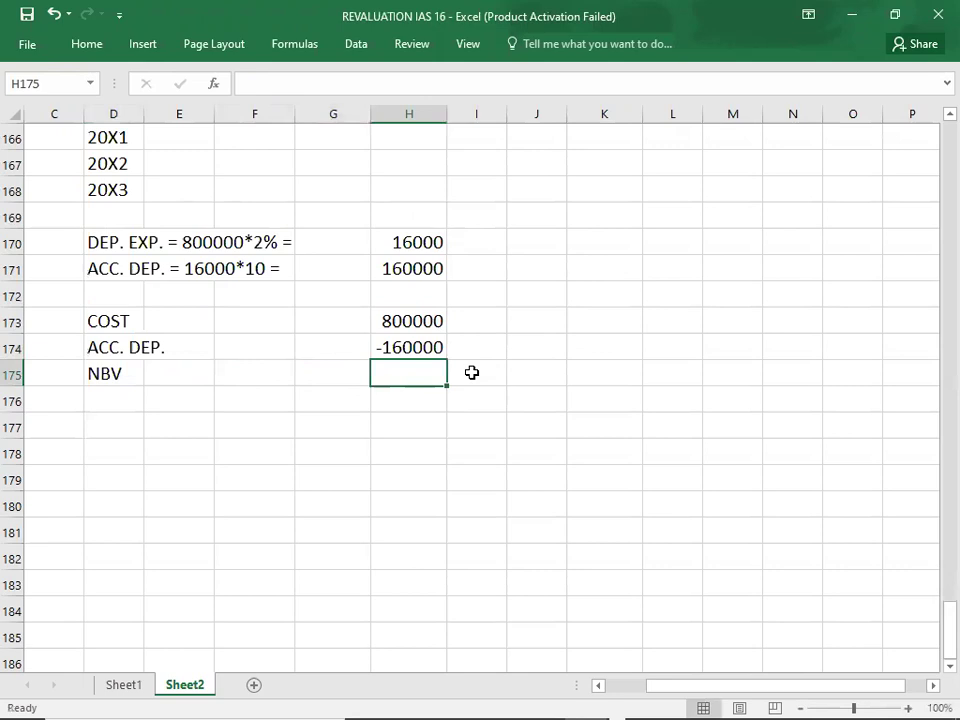
{"action": "type", "text": "640000"}
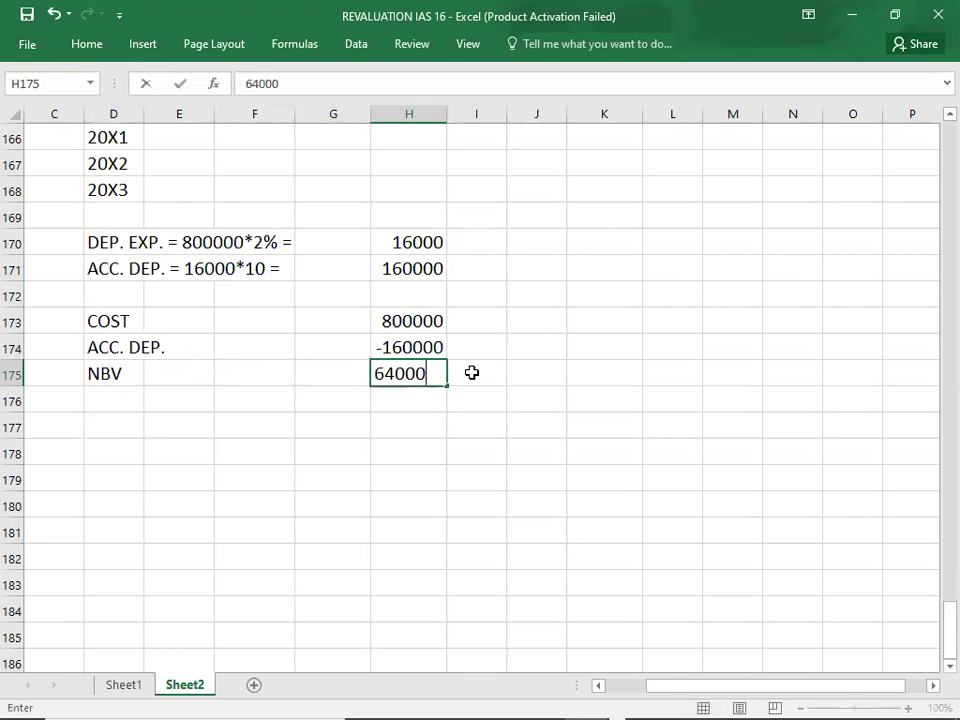
{"action": "key", "text": "Return"}
Add the revaluation line with REVALUED AT in D176 and the building's revalued amount, 1000000, in H176
{"action": "type", "text": "REVAL"}
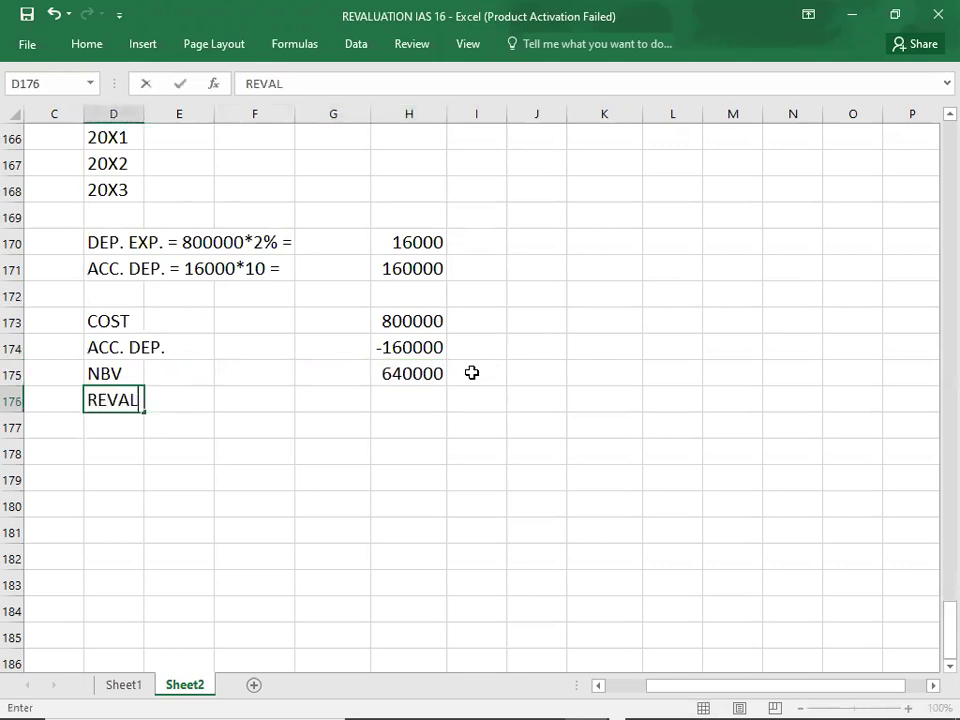
{"action": "type", "text": "UED AT"}
{"action": "key", "text": "Tab"}
{"action": "key", "text": "Tab"}
{"action": "key", "text": "Tab"}
{"action": "key", "text": "Tab"}
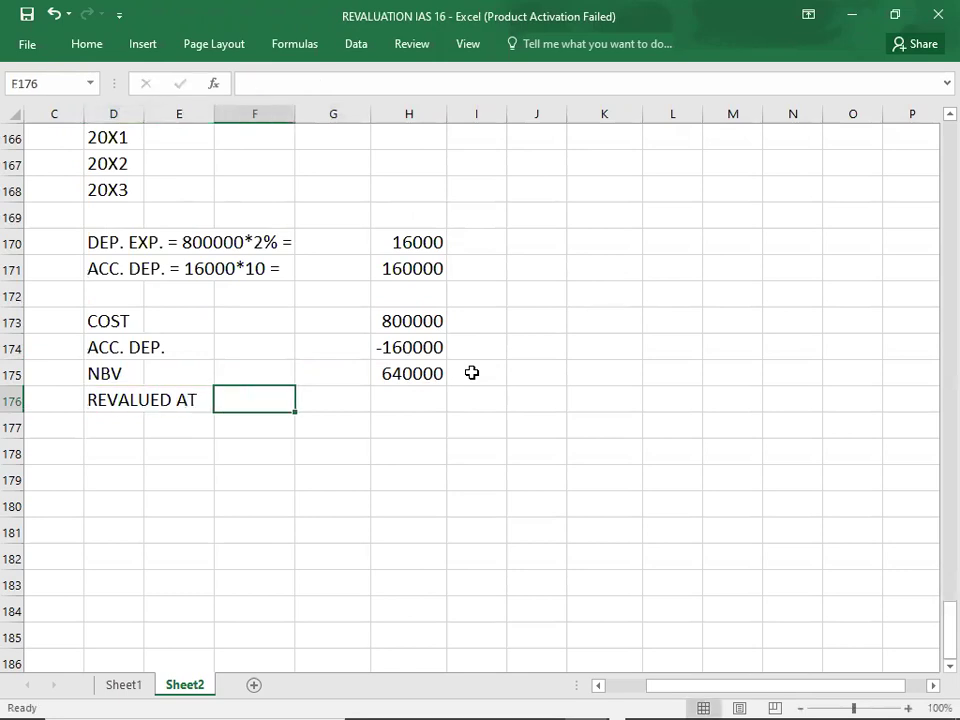
{"action": "type", "text": "10000"}
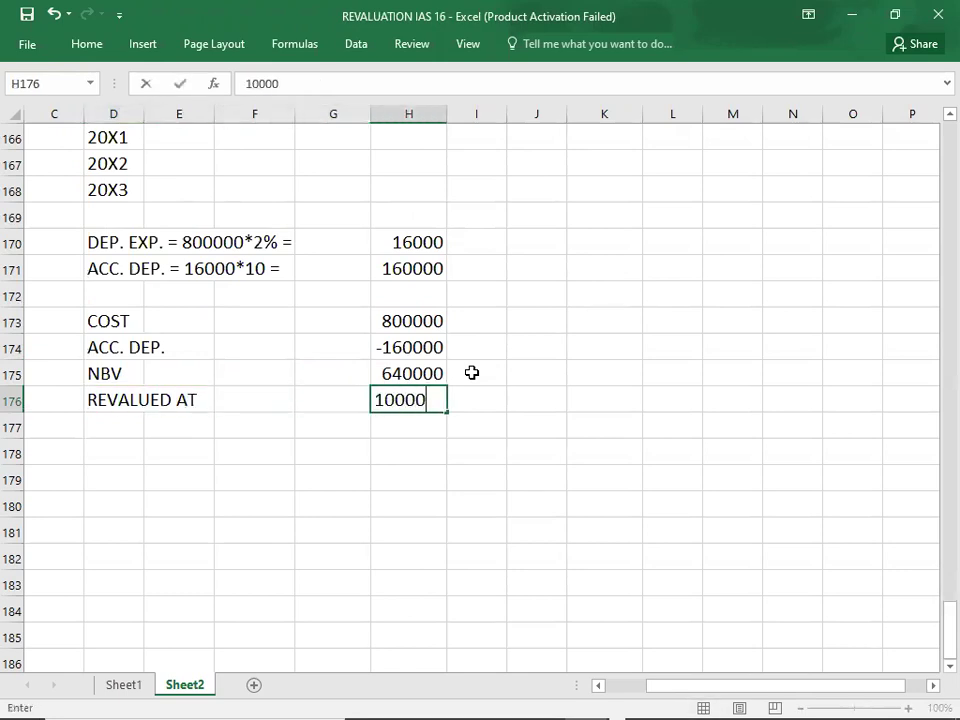
{"action": "type", "text": "00"}
{"action": "key", "text": "Return"}
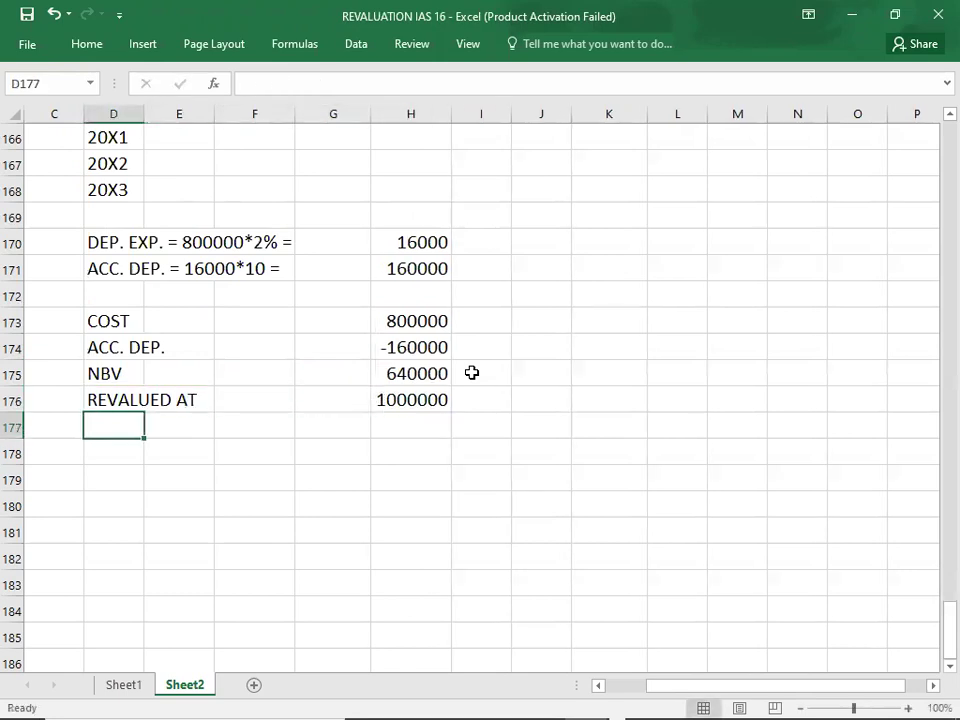
Add the line GAIN ON REVALUATION in D177 with 360000 in H177
{"action": "type", "text": "GAIN "}
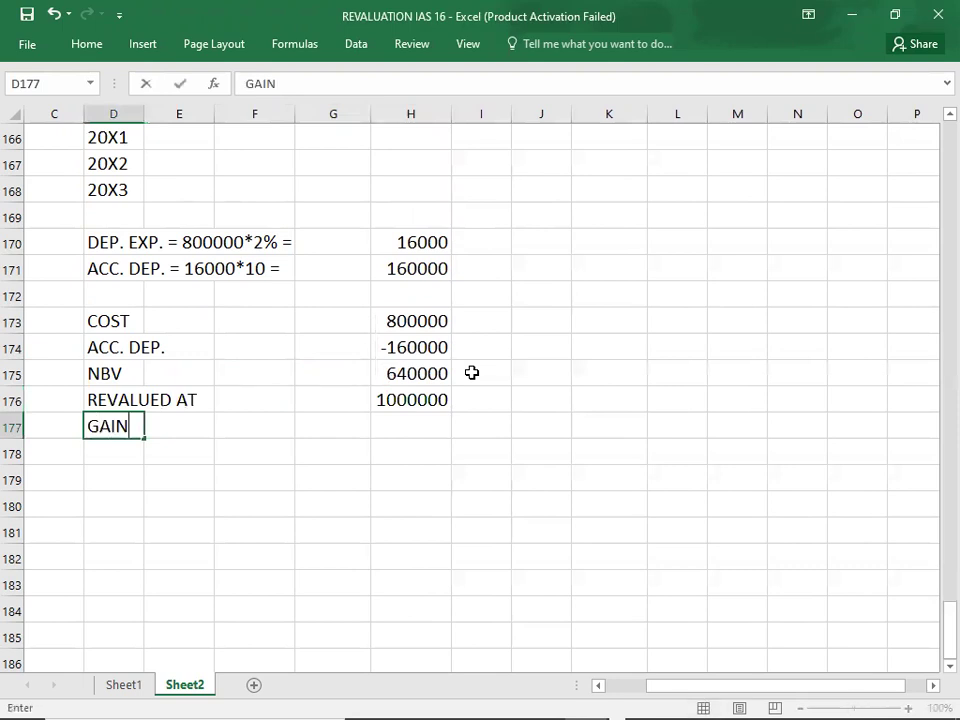
{"action": "type", "text": "ON REVA"}
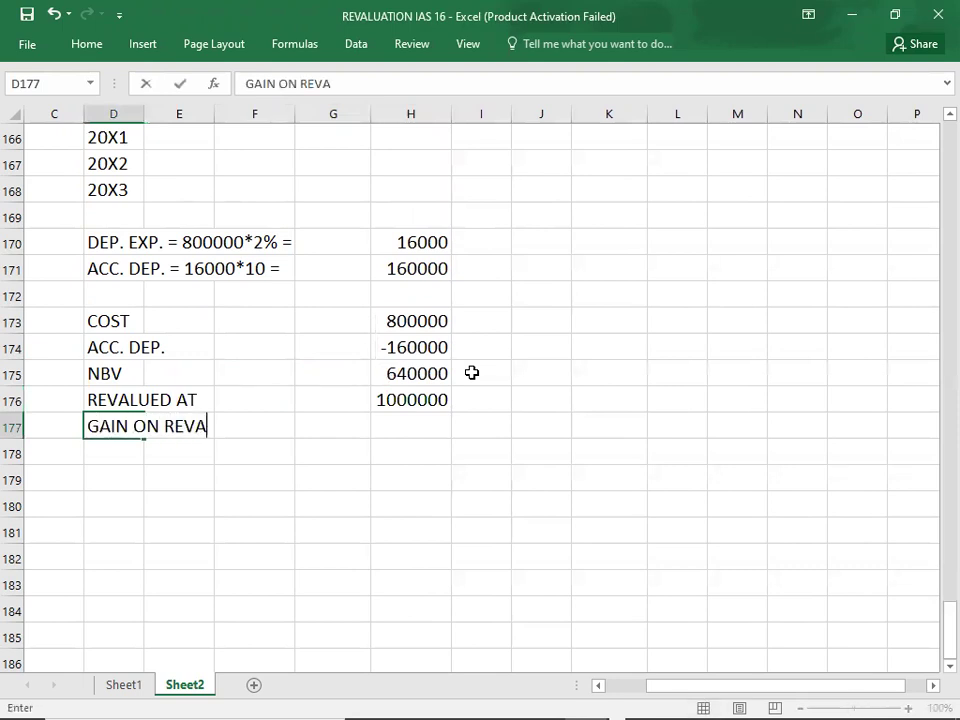
{"action": "type", "text": "LUATI"}
{"action": "key", "text": "Right"}
{"action": "key", "text": "Right"}
{"action": "key", "text": "Right"}
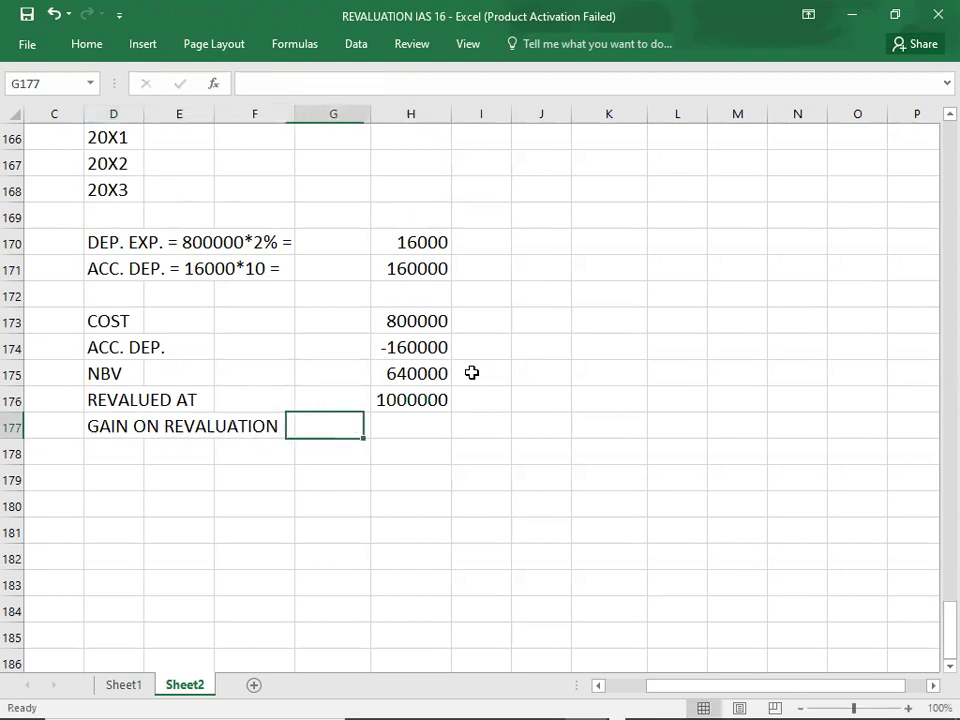
{"action": "type", "text": "3600"}
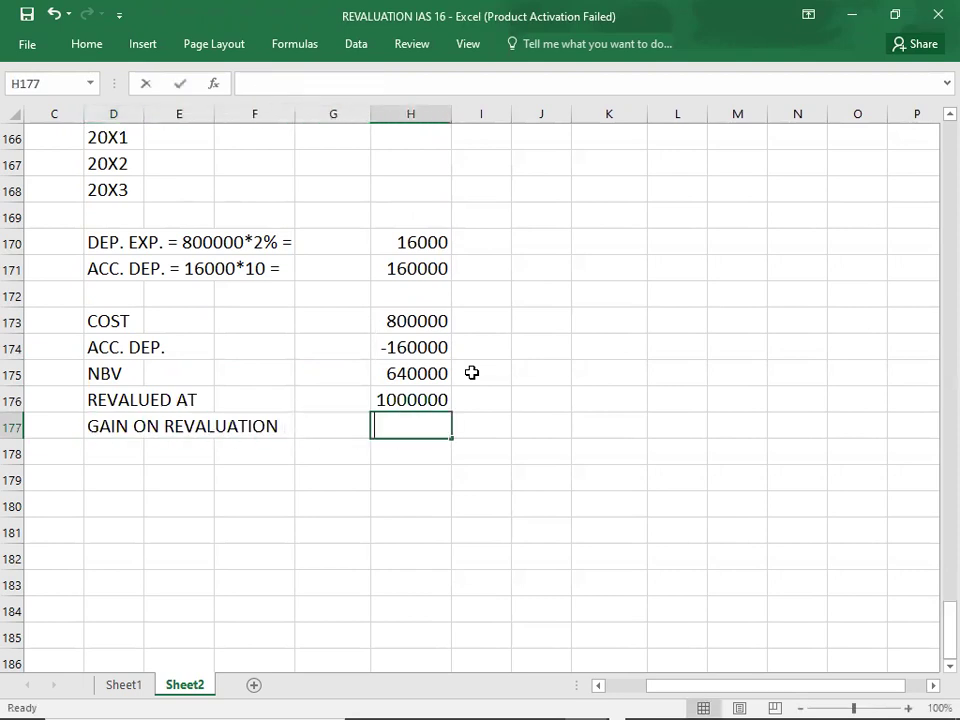
{"action": "type", "text": "00"}
{"action": "key", "text": "Return"}
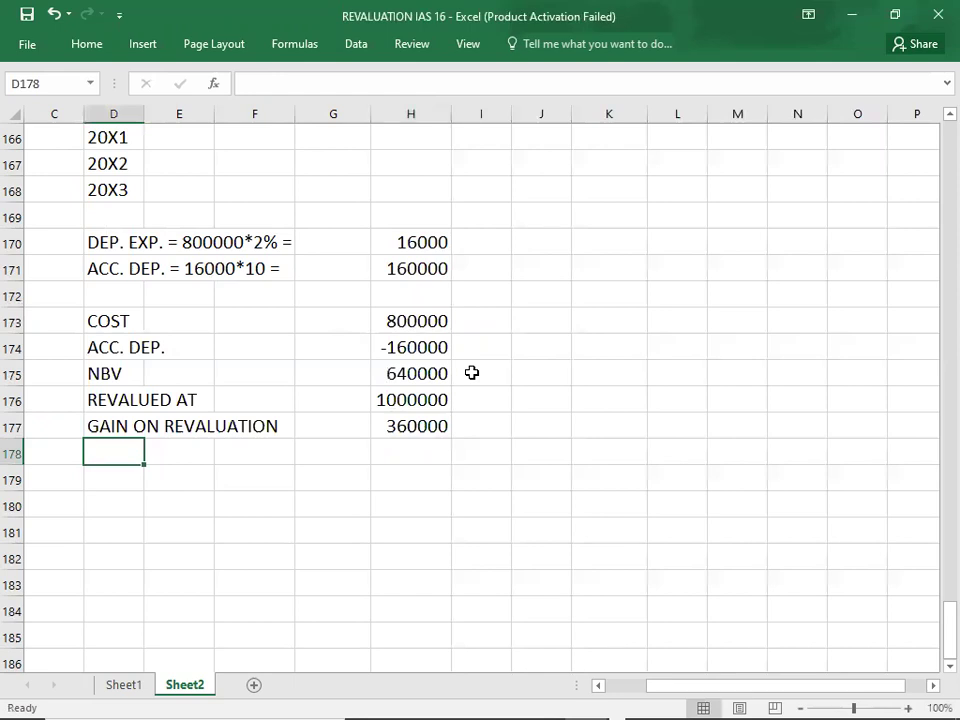
Check question 8.5 in the exam kit PDF and enter REVISED DEP. EXP. = 1000000/40 = in D180 of the Excel sheet
{"action": "key", "text": "alt+Tab"}
{"action": "key", "text": "alt+Tab"}
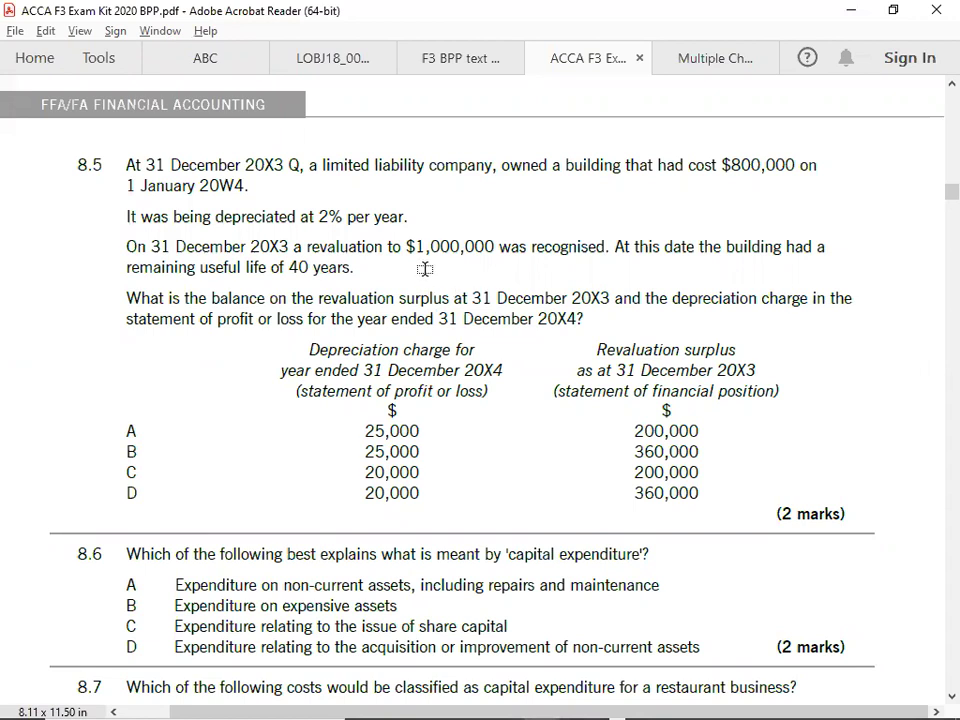
{"action": "key", "text": "alt+Tab"}
{"action": "key", "text": "Down"}
{"action": "type", "text": "REVISED"}
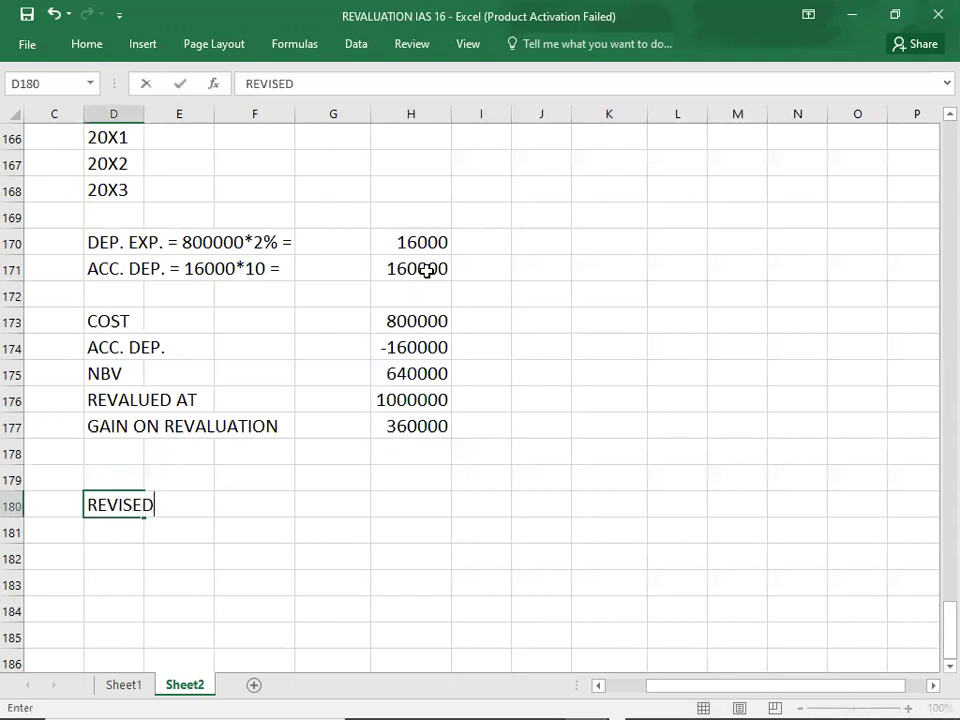
{"action": "type", "text": " DEP. EXP. ="}
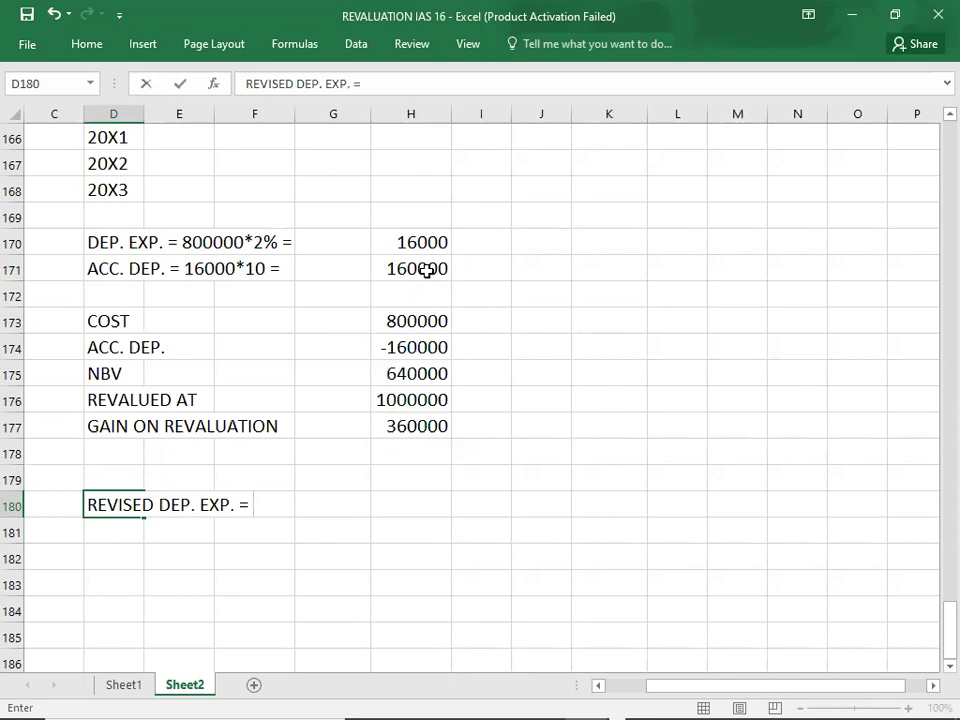
{"action": "type", "text": " 1000000"}
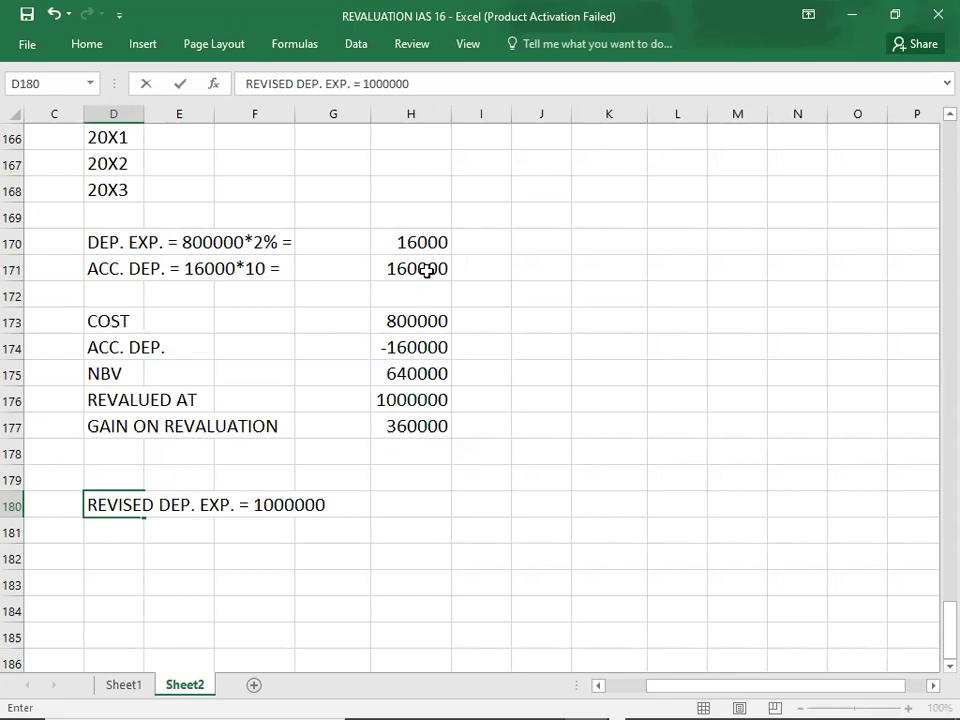
{"action": "key", "text": "alt+Tab"}
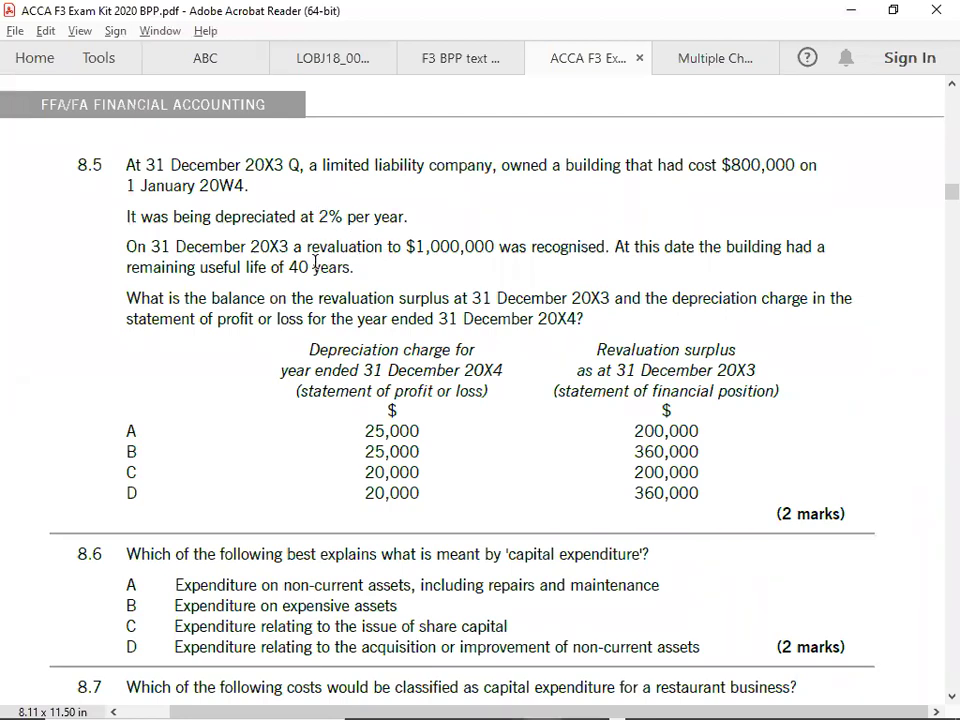
{"action": "key", "text": "alt+Tab"}
{"action": "type", "text": "/40 ="}
Enter 25000 in H180 as the revised annual depreciation expense
{"action": "key", "text": "Right"}
{"action": "key", "text": "Right"}
{"action": "key", "text": "Right"}
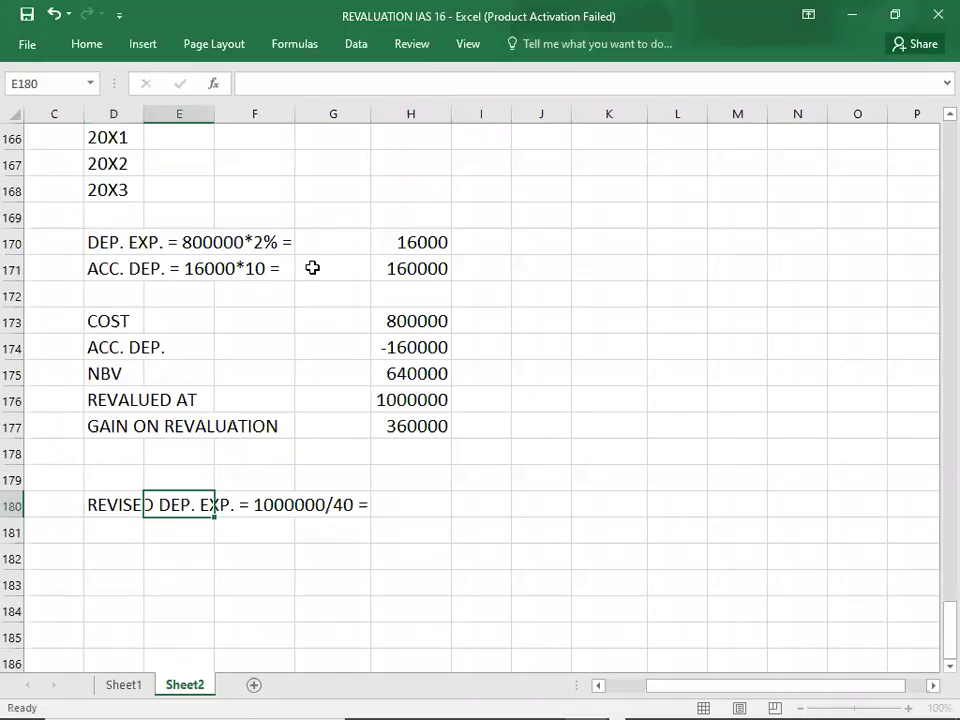
{"action": "key", "text": "Right"}
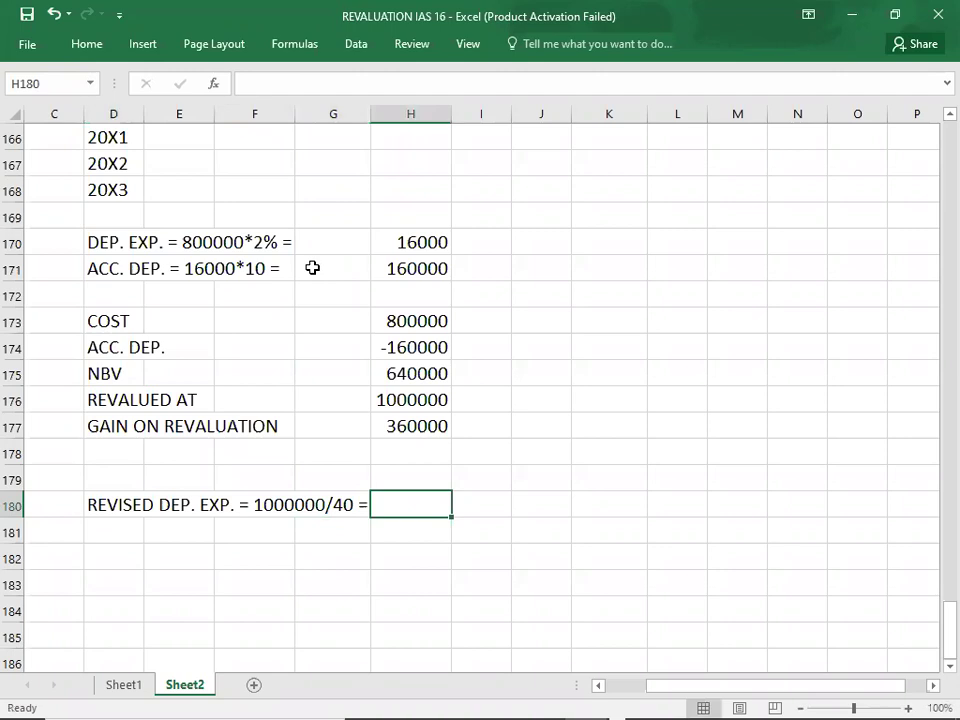
{"action": "type", "text": "25000"}
{"action": "key", "text": "Return"}
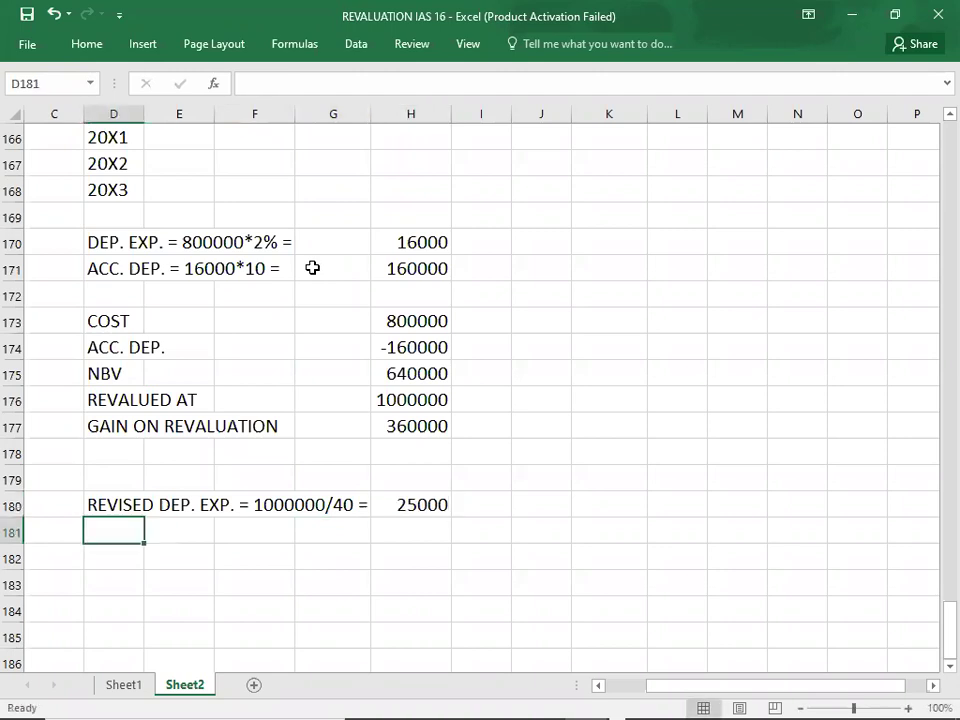
Compare the revised depreciation and revaluation gain with the answer options of question 8.5 in the exam kit PDF
{"action": "key", "text": "Return"}
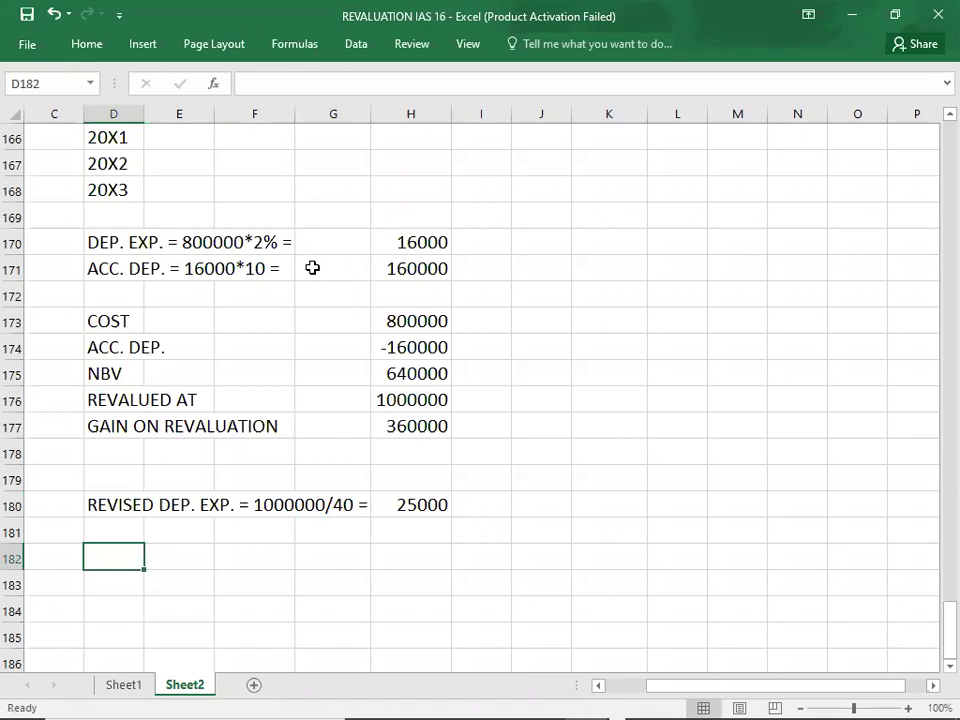
{"action": "key", "text": "alt+Tab"}
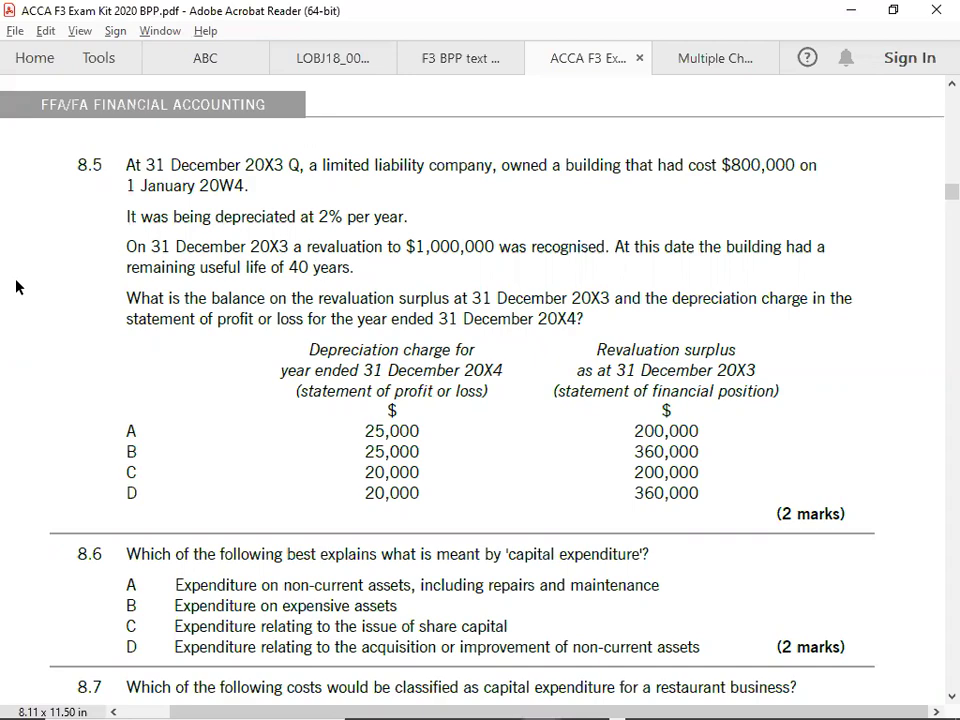
Compare question 8.5 in the exam kit PDF with the depreciation and revaluation workings in the Excel sheet
{"action": "key", "text": "alt+Tab"}
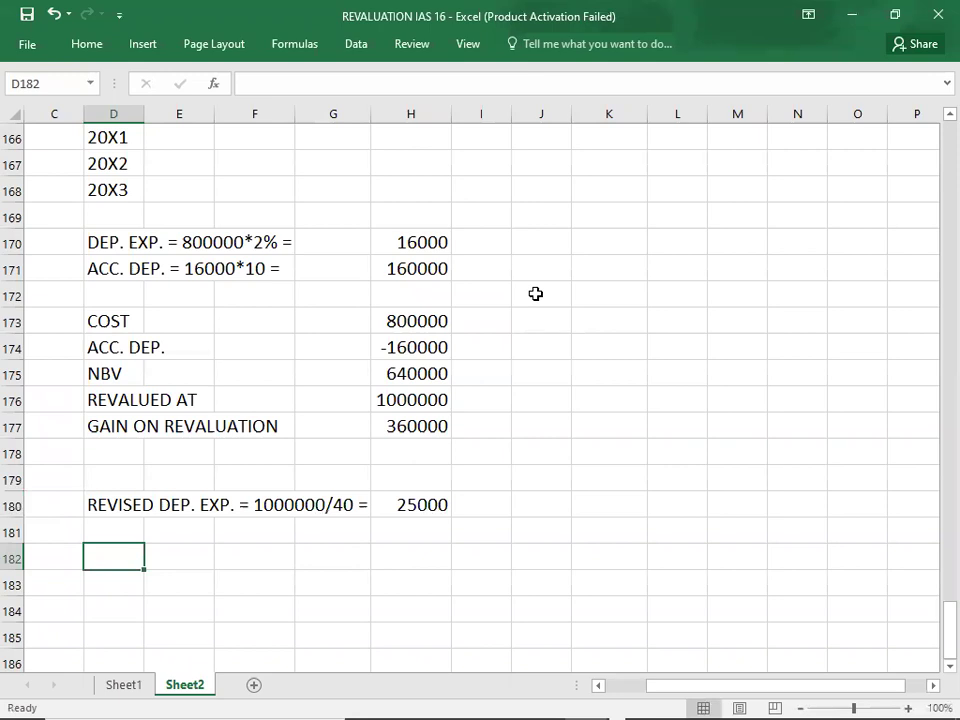
{"action": "key", "text": "alt+Tab"}
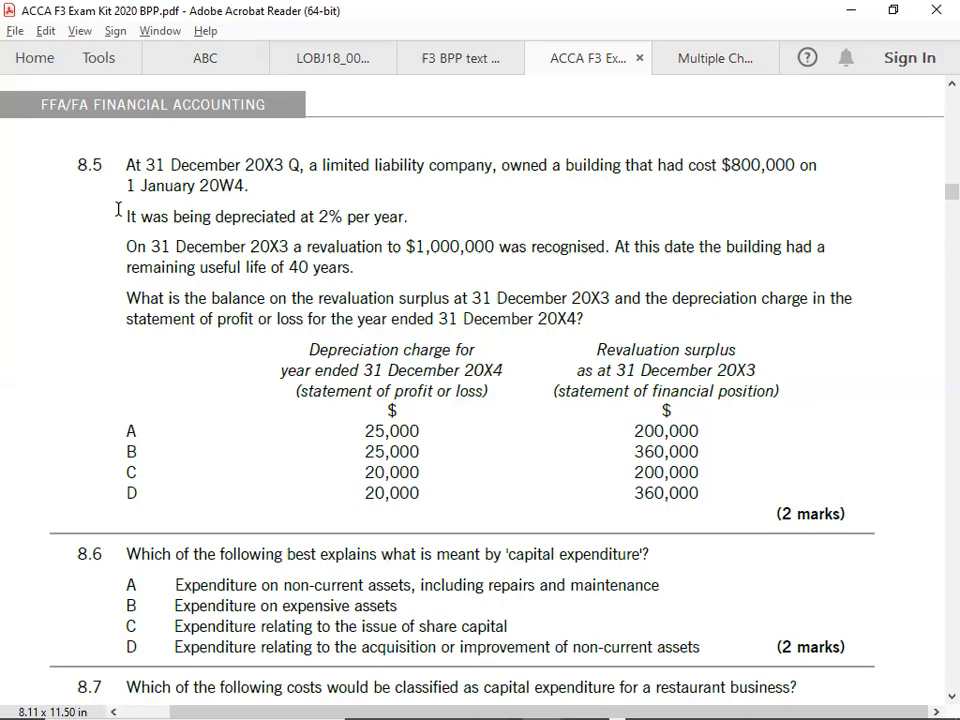
{"action": "key", "text": "alt+Tab"}
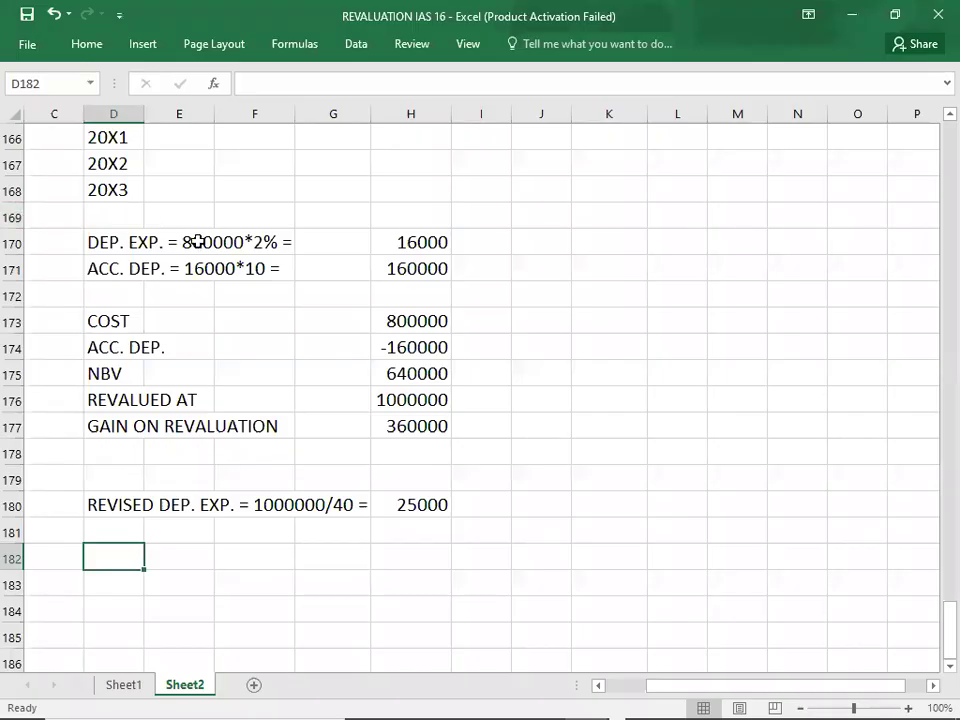
{"action": "key", "text": "alt+Tab"}
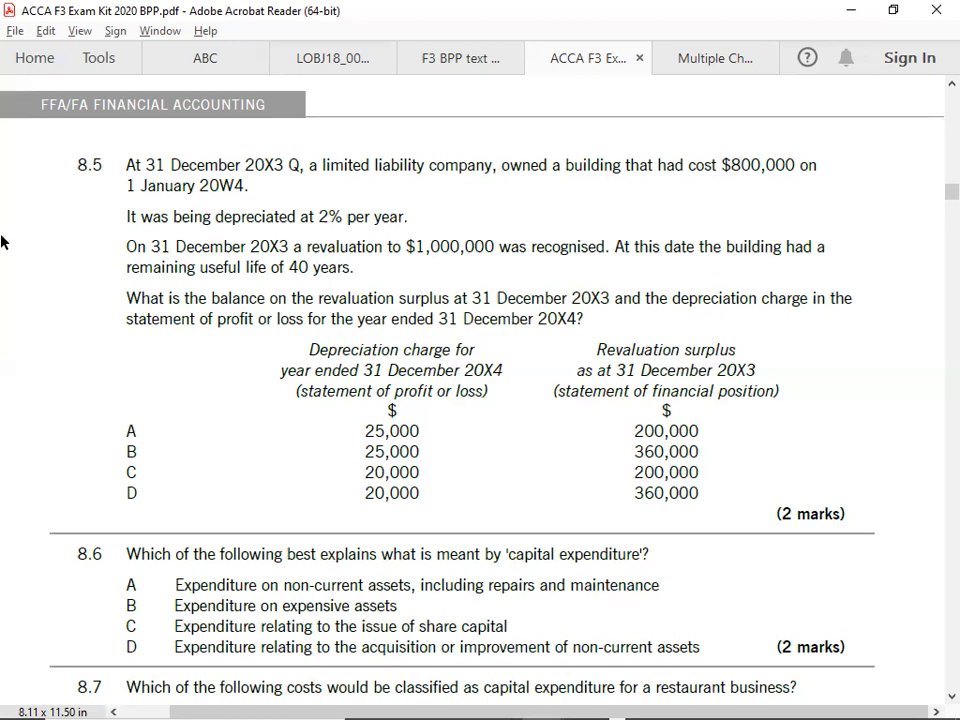
{"action": "key", "text": "alt+Tab"}
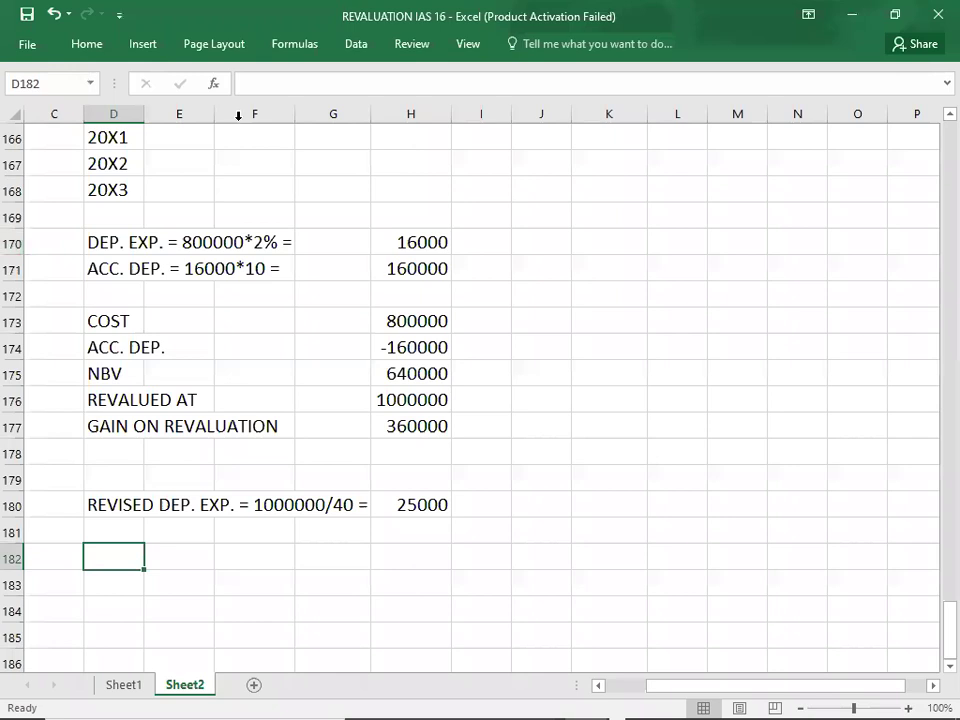
Check question 8.14 in the exam kit PDF and enter DEP. EXP. = 1250000/50 = in B183 of the Excel sheet
{"action": "key", "text": "alt+Tab"}
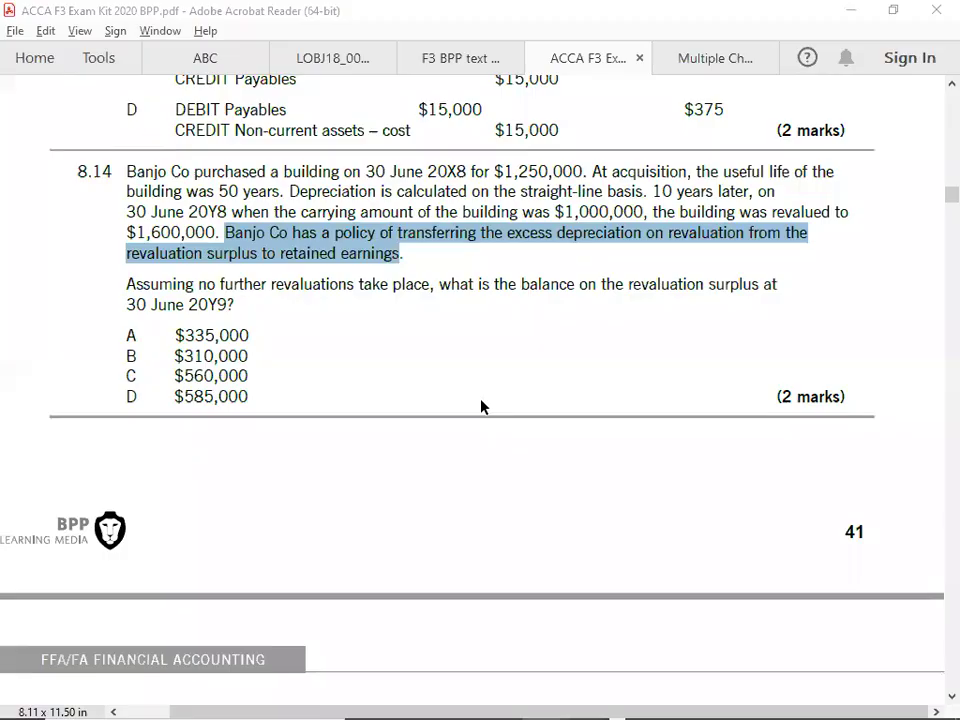
{"action": "key", "text": "alt+Tab"}
{"action": "key", "text": "Tab"}
{"action": "key", "text": "Tab"}
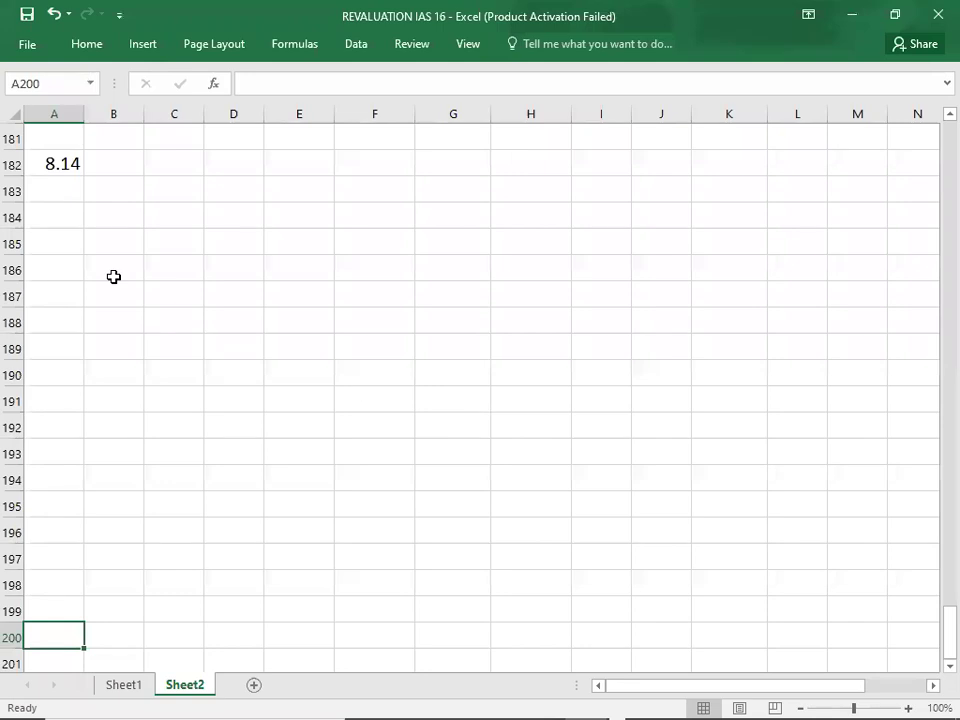
{"action": "left_click", "coordinate": [117, 194]}
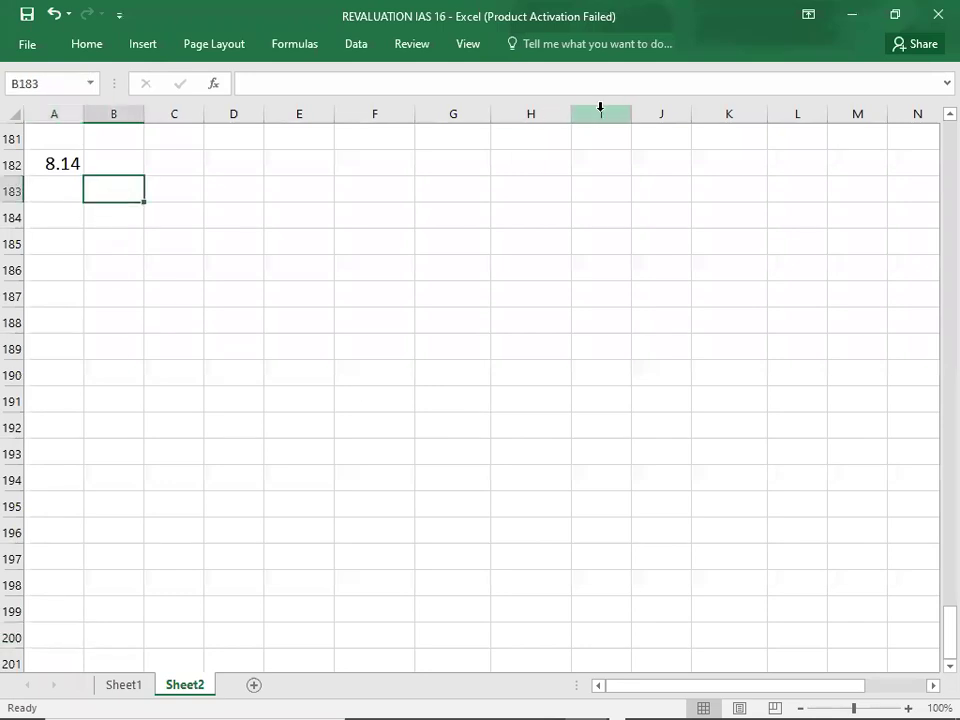
{"action": "type", "text": "DEP. EXP."}
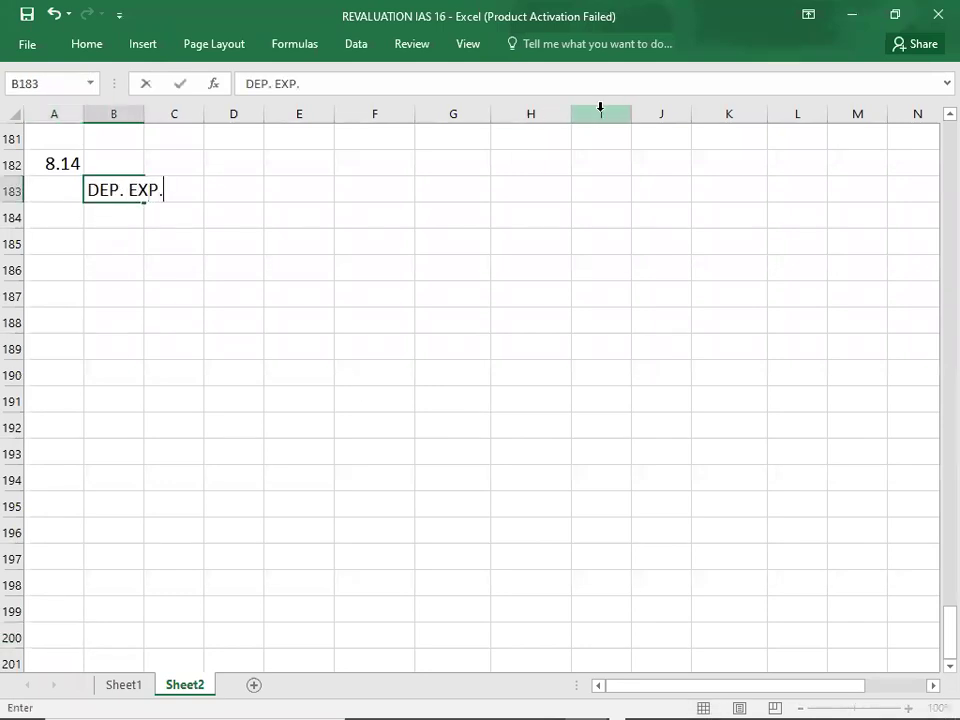
{"action": "type", "text": " = 1250000/50 ="}
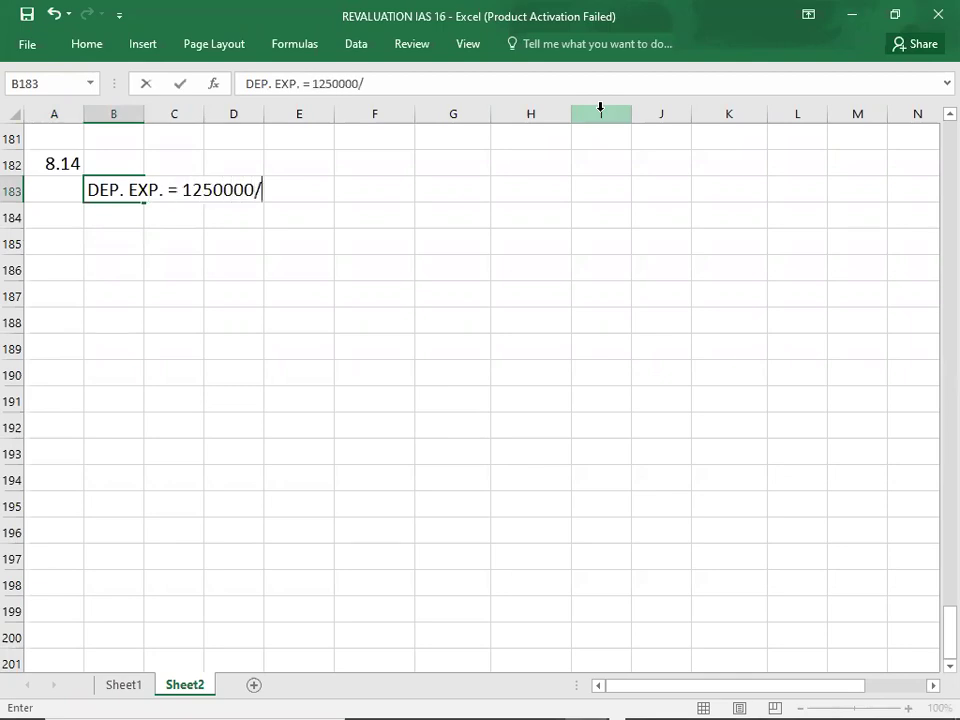
Enter 25000 in F183 as the annual depreciation expense before revaluation
{"action": "key", "text": "Tab"}
{"action": "key", "text": "Tab"}
{"action": "key", "text": "Tab"}
{"action": "key", "text": "Tab"}
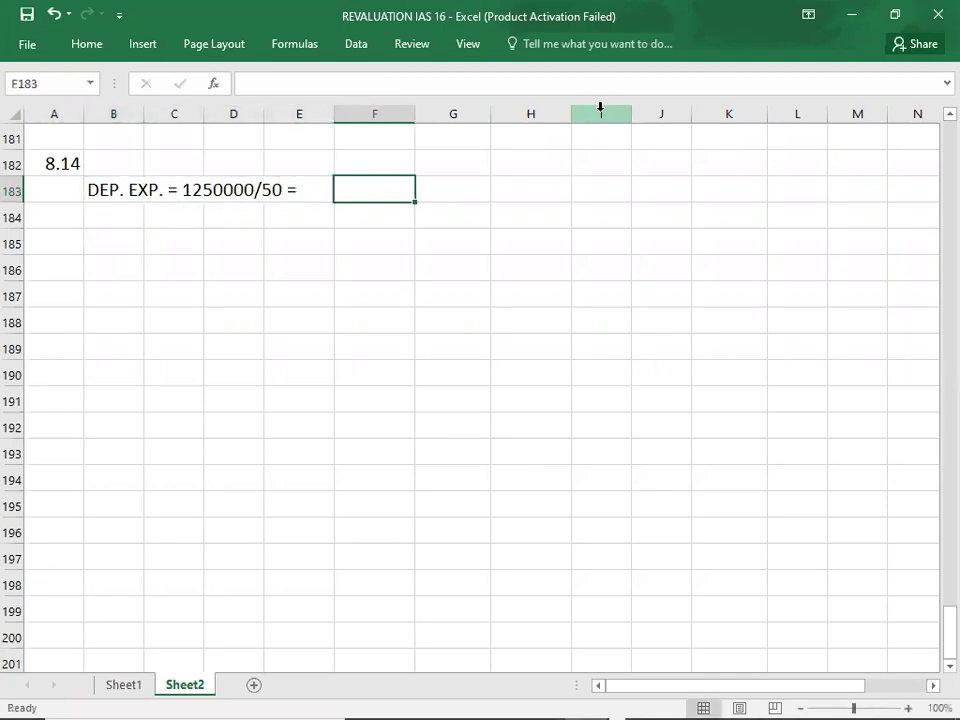
{"action": "type", "text": "25000"}
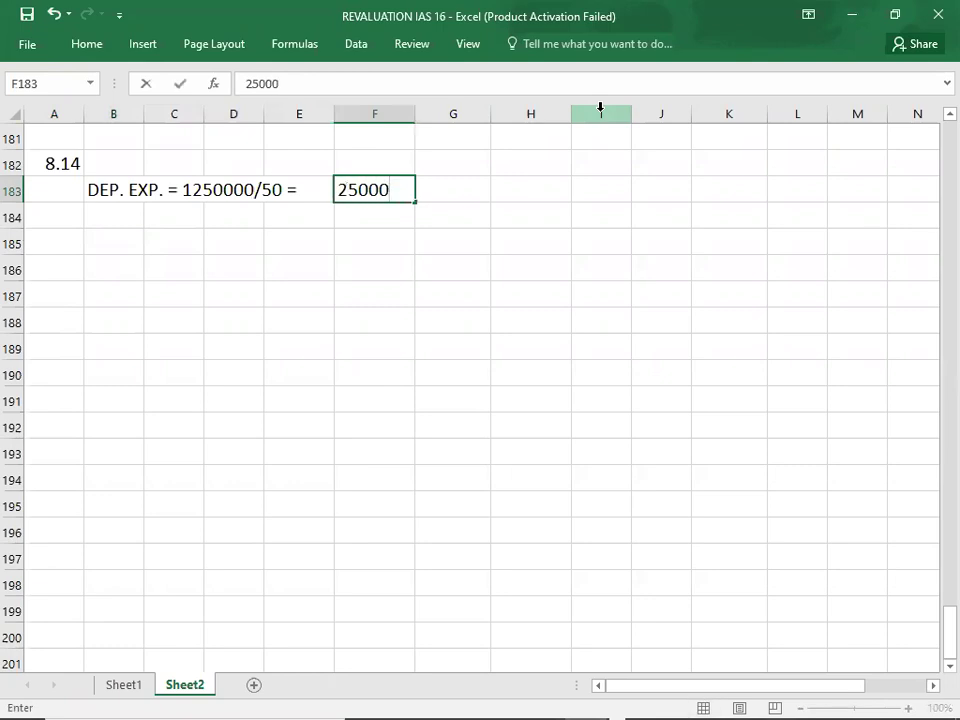
{"action": "key", "text": "Return"}
{"action": "key", "text": "Return"}
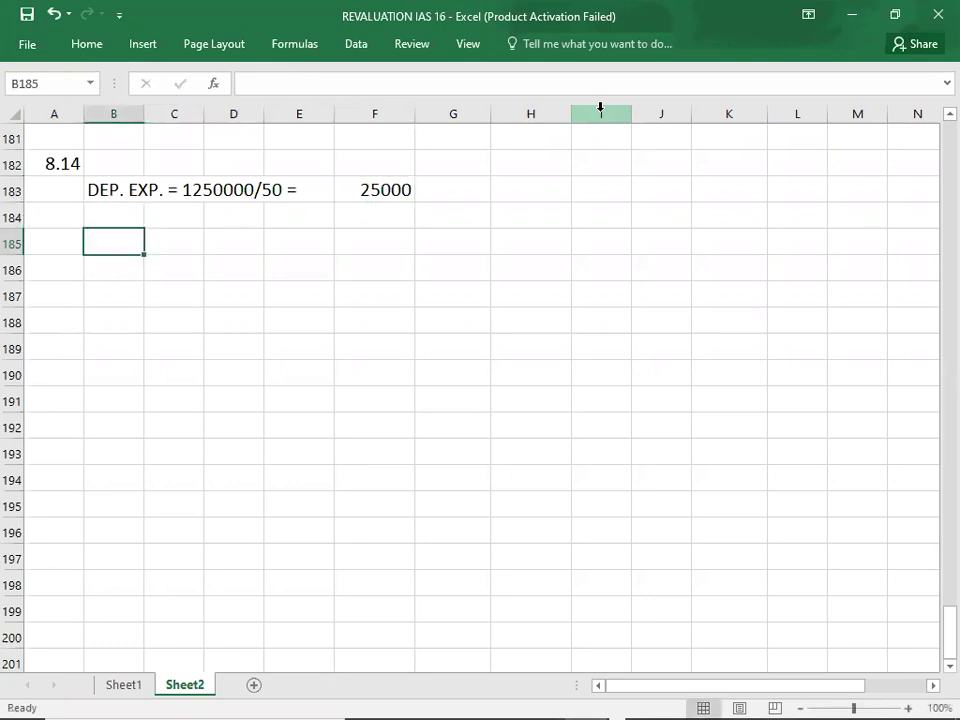
Add the line COST in B185 with 1250000 in F185
{"action": "type", "text": "COST"}
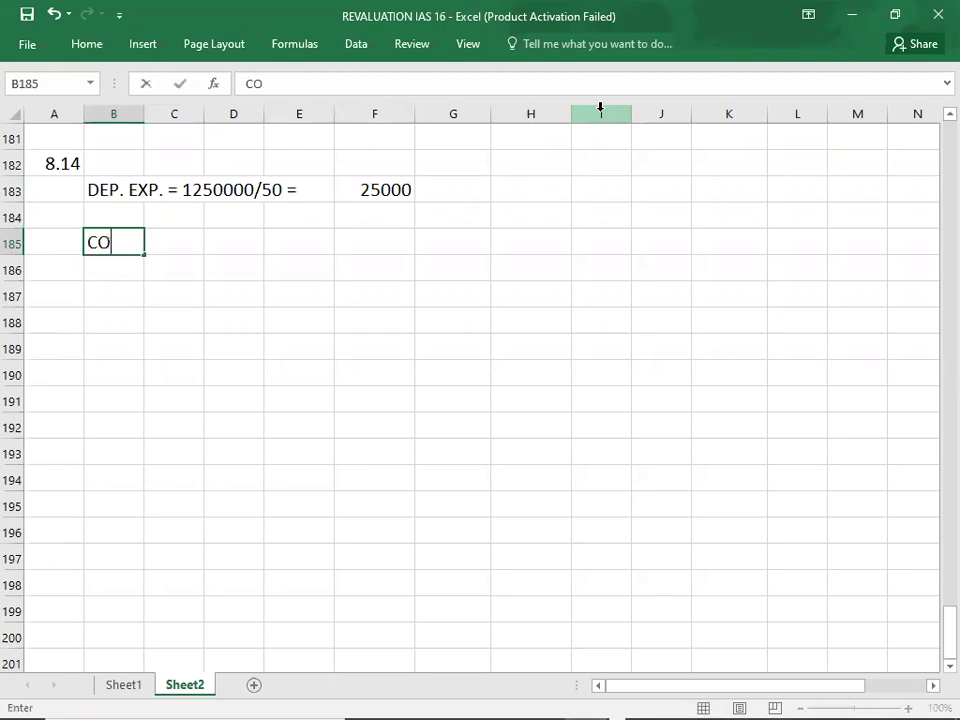
{"action": "key", "text": "Tab"}
{"action": "key", "text": "Tab"}
{"action": "key", "text": "Tab"}
{"action": "key", "text": "Tab"}
{"action": "type", "text": "1250000"}
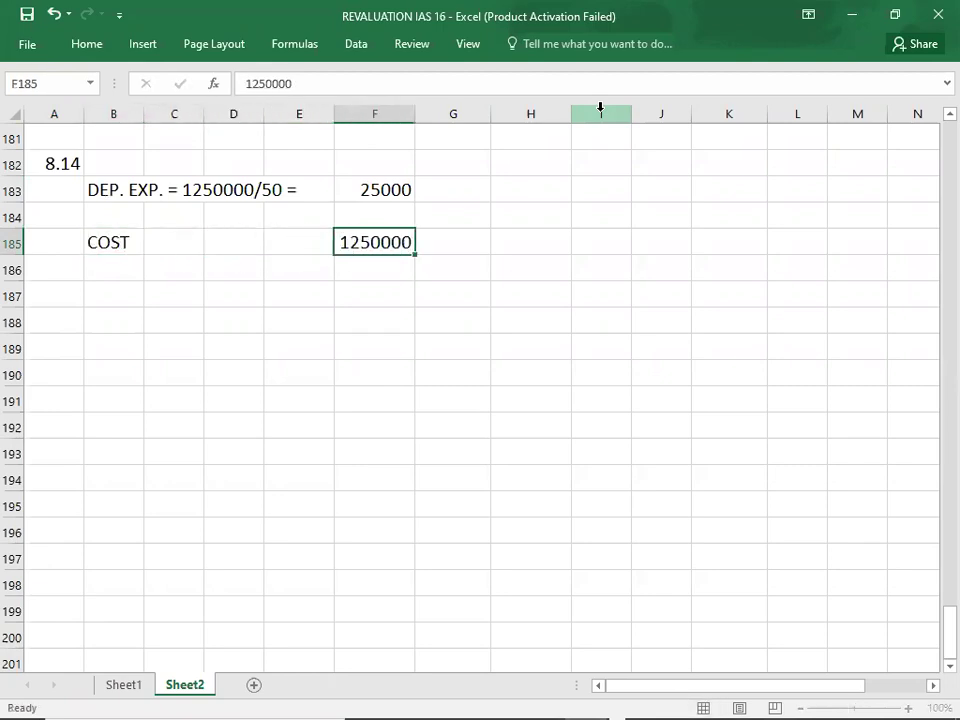
{"action": "key", "text": "Return"}
Enter the label ACC. DEP. (25000*10) in B186 below the cost line
{"action": "type", "text": "ACC. DEP."}
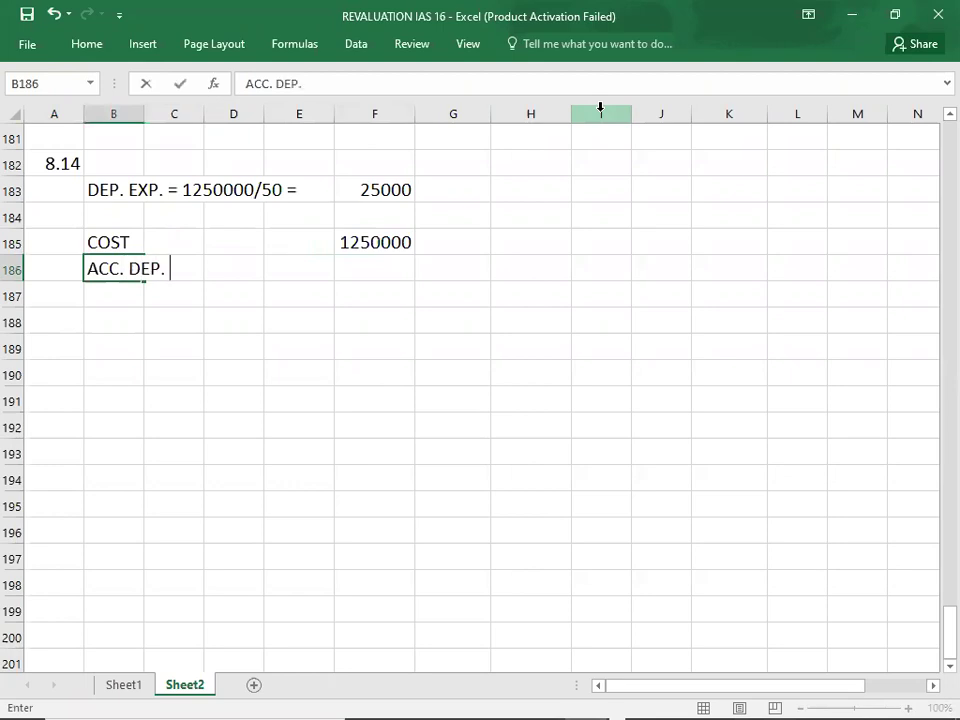
{"action": "type", "text": " (25000*10"}
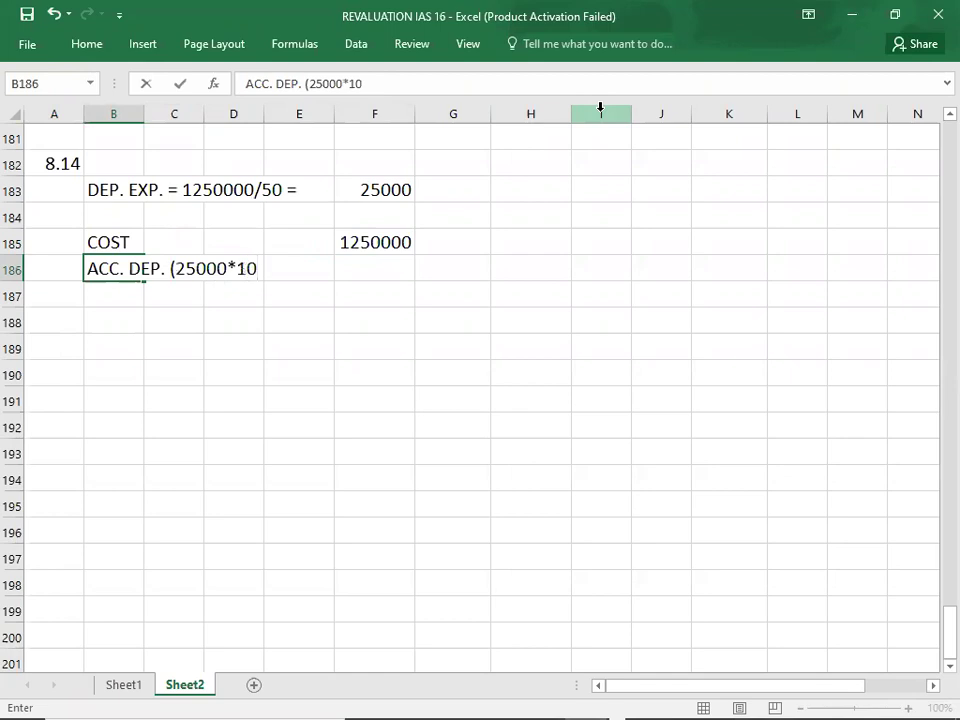
{"action": "type", "text": ")"}
{"action": "key", "text": "Tab"}
{"action": "key", "text": "Tab"}
{"action": "key", "text": "Tab"}
{"action": "key", "text": "Tab"}
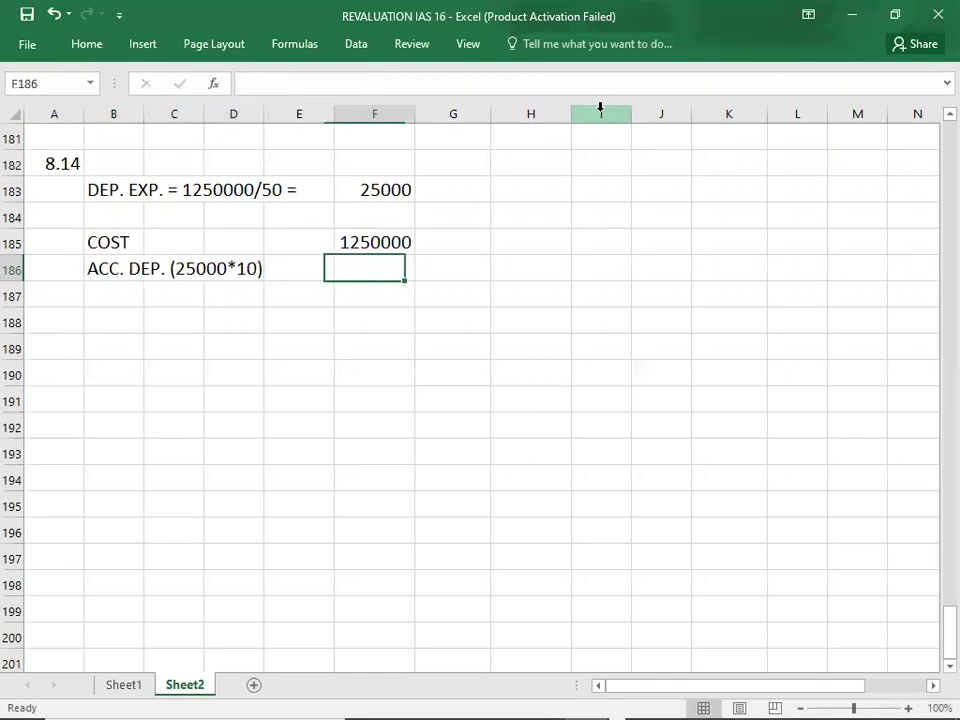
Enter the accumulated depreciation in F186 as the negative amount -250000
{"action": "type", "text": "250000"}
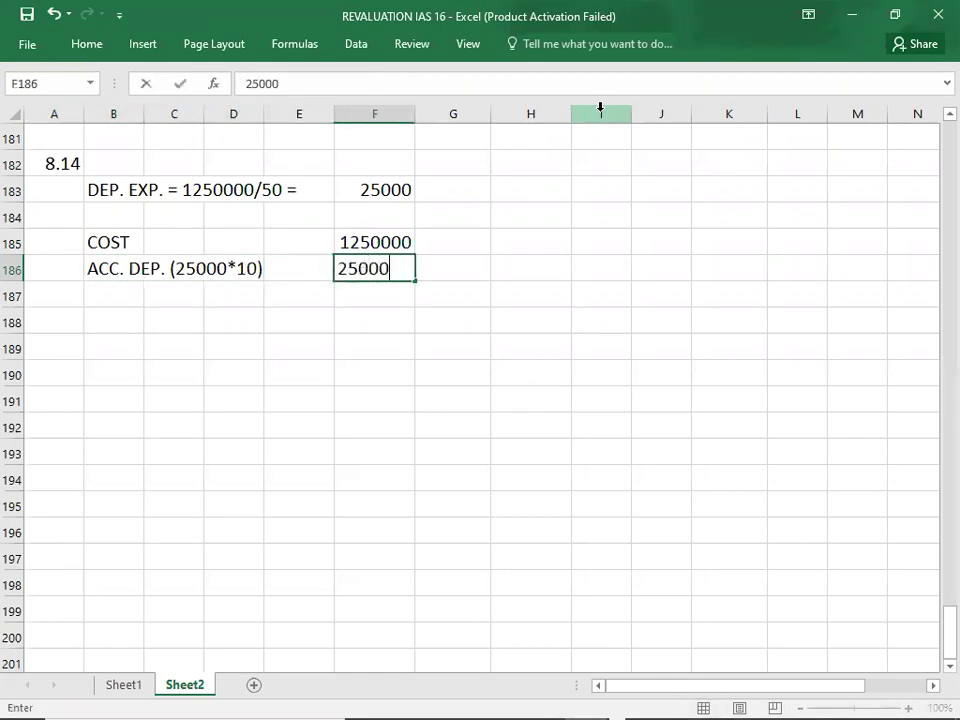
{"action": "key", "text": "BackSpace"}
{"action": "key", "text": "BackSpace"}
{"action": "key", "text": "BackSpace"}
{"action": "key", "text": "BackSpace"}
{"action": "key", "text": "BackSpace"}
{"action": "key", "text": "BackSpace"}
{"action": "type", "text": "-250000"}
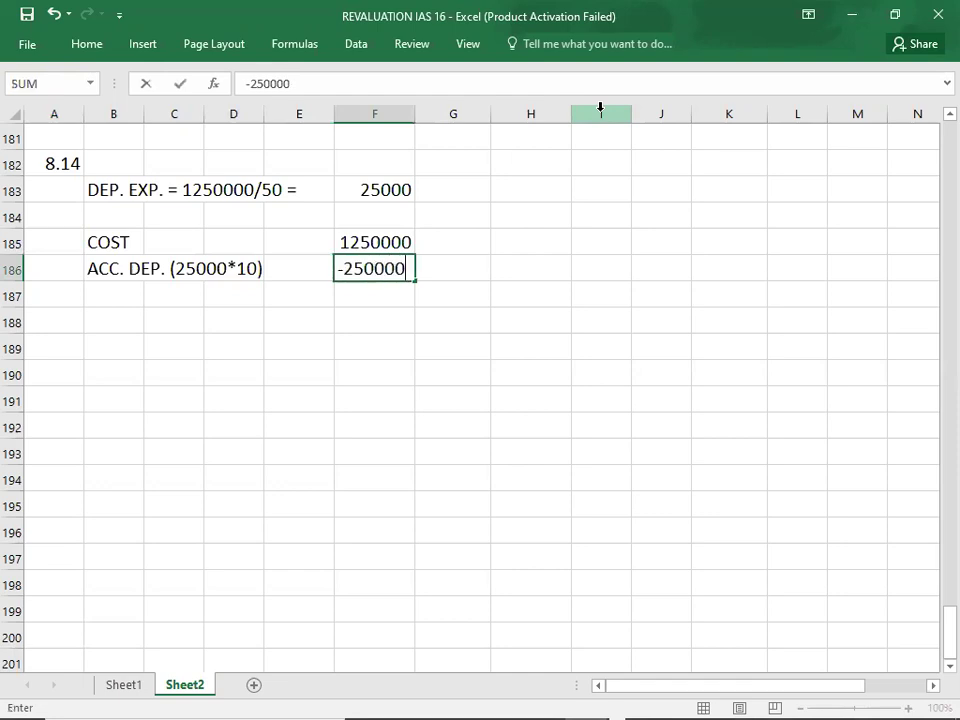
{"action": "key", "text": "Return"}
Add the line NBV in B187 with 1000000 in F187
{"action": "type", "text": "NBV"}
{"action": "key", "text": "Tab"}
{"action": "key", "text": "Tab"}
{"action": "key", "text": "Tab"}
{"action": "key", "text": "Tab"}
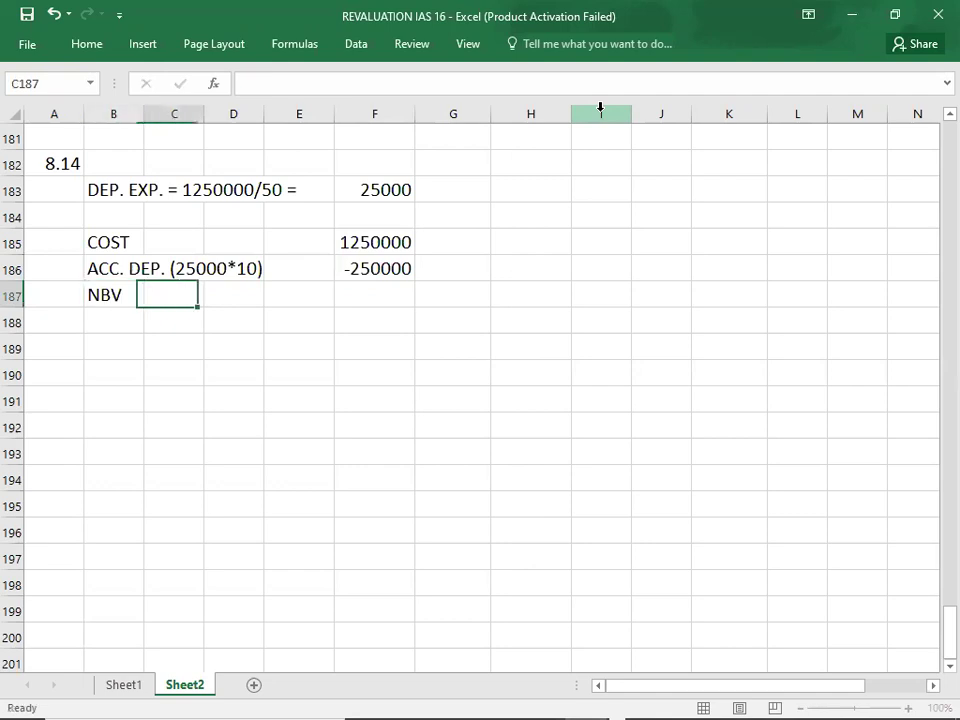
{"action": "type", "text": "1000000"}
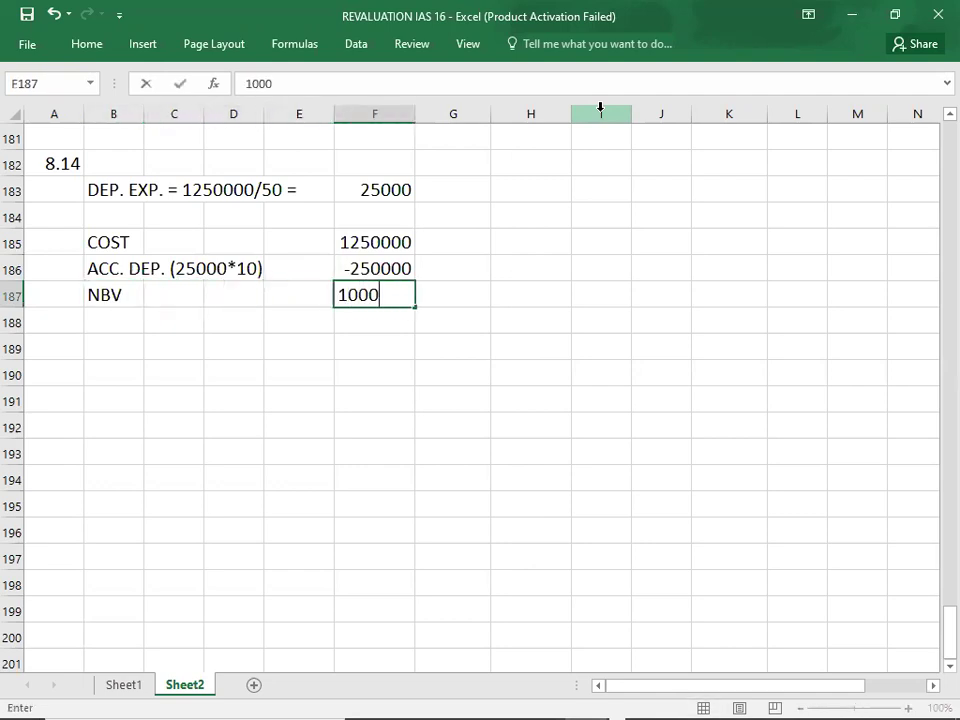
{"action": "key", "text": "Return"}
Add the line REVALUED AT in B188 with -1600000 in F188
{"action": "type", "text": "R"}
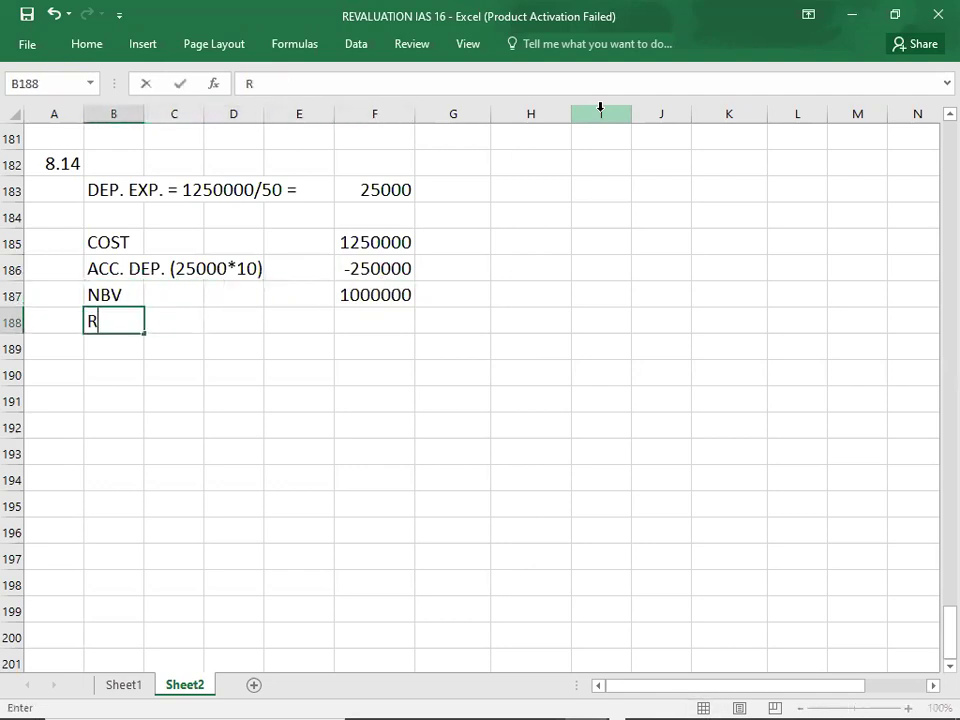
{"action": "type", "text": "EVALUED AT"}
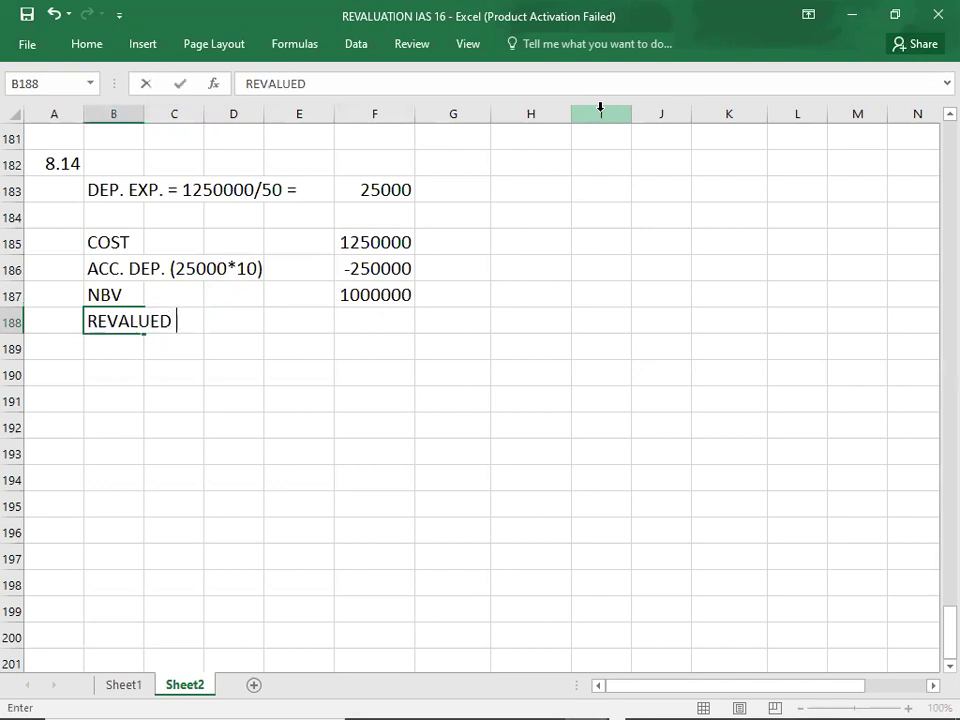
{"action": "key", "text": "Tab"}
{"action": "key", "text": "Tab"}
{"action": "key", "text": "Tab"}
{"action": "key", "text": "Tab"}
{"action": "type", "text": "-1600000"}
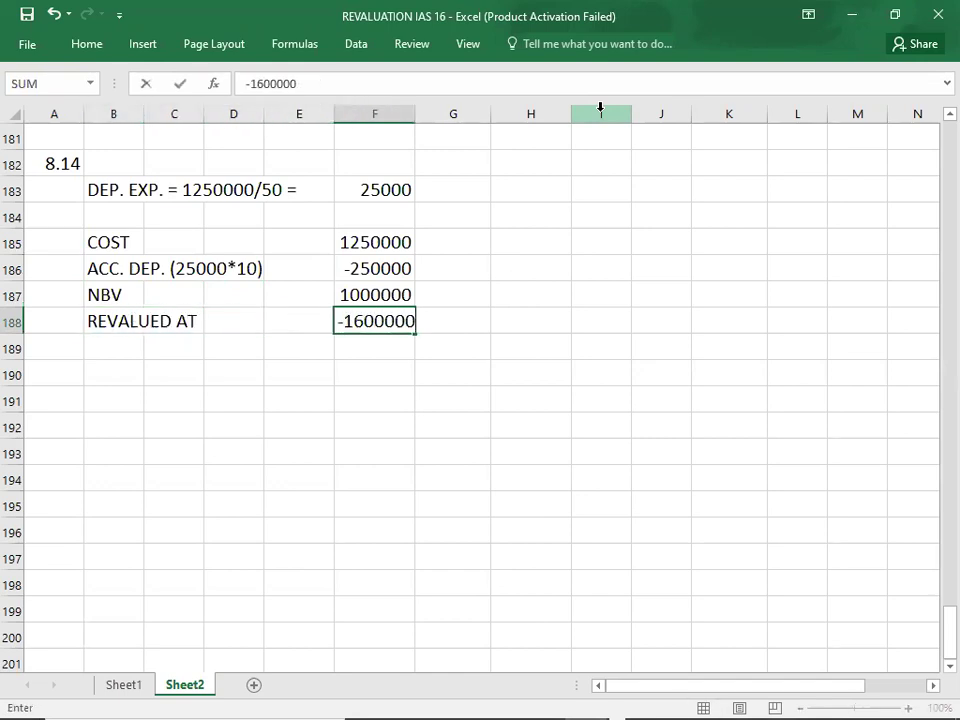
{"action": "key", "text": "Return"}
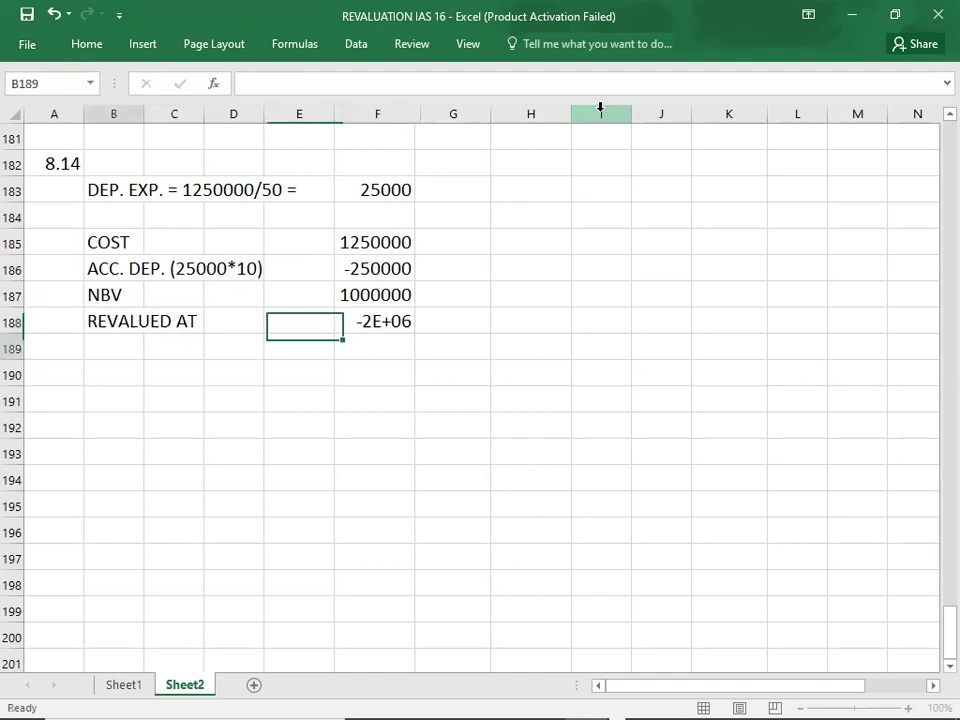
Enter the label GAIN ON REVALUATION in B189, correcting the misspelled ending of the last word
{"action": "type", "text": "GAI"}
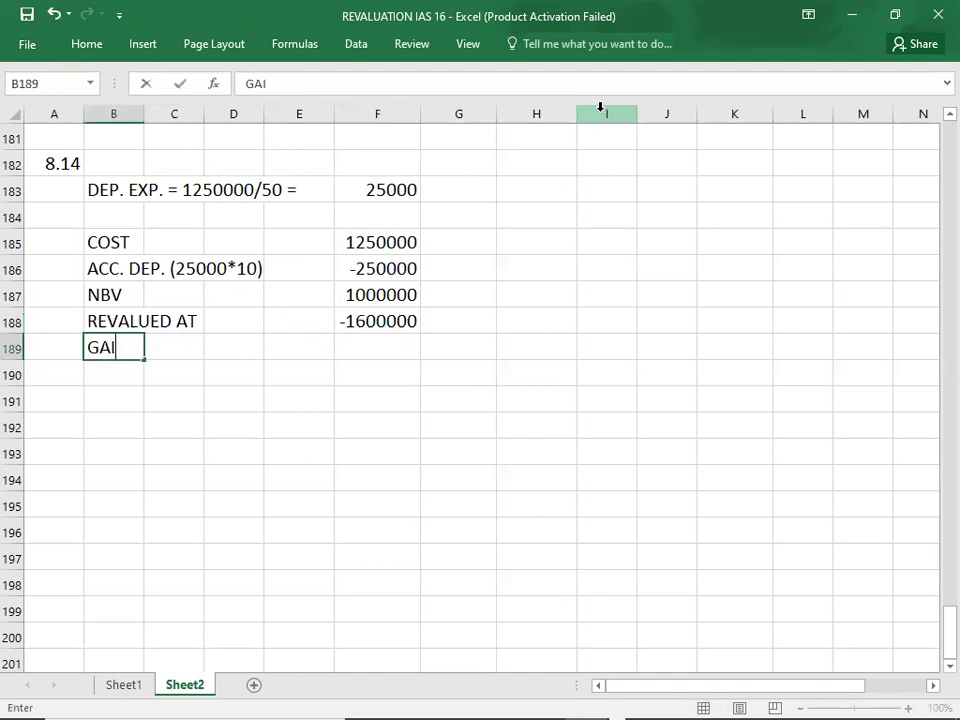
{"action": "type", "text": "N ON REV"}
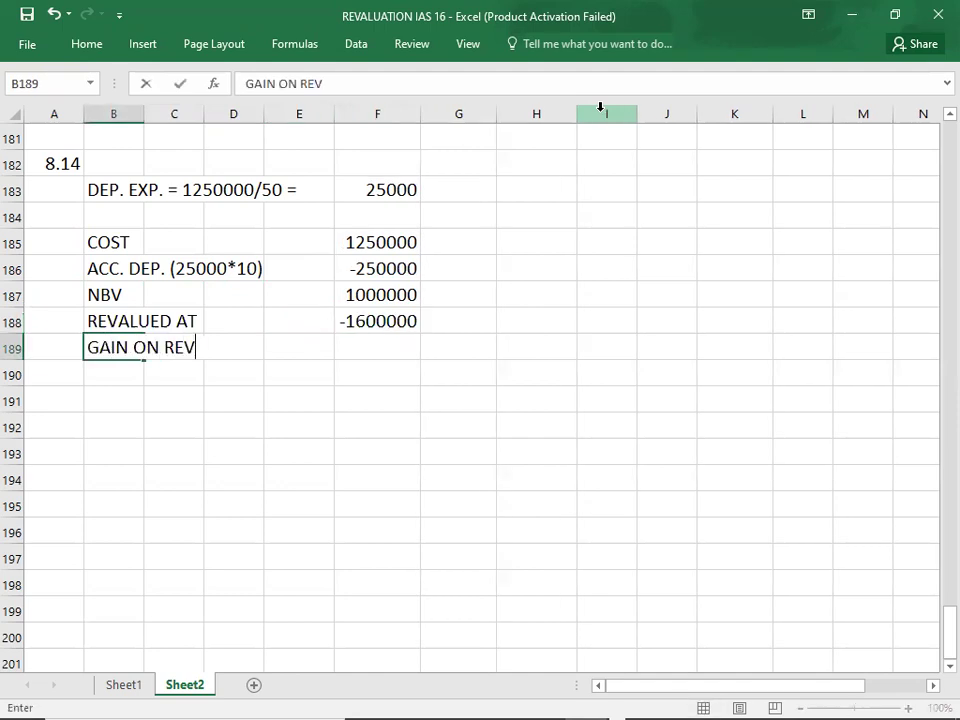
{"action": "type", "text": "ALUAYION"}
{"action": "key", "text": "Right"}
{"action": "key", "text": "Right"}
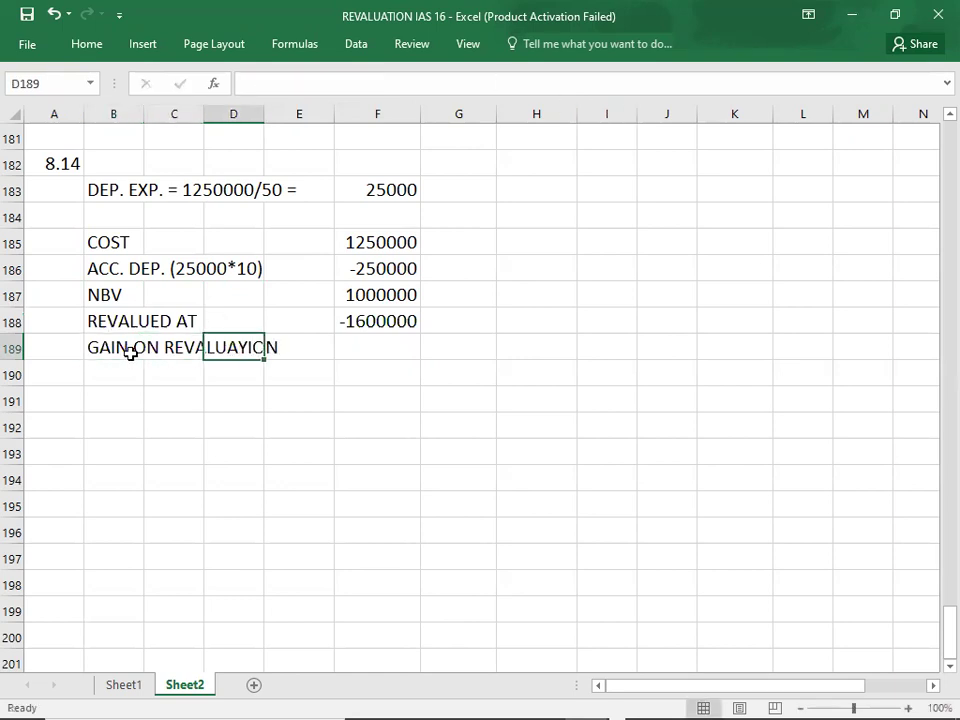
{"action": "key", "text": "Left"}
{"action": "key", "text": "Left"}
{"action": "key", "text": "F2"}
{"action": "left_click", "coordinate": [233, 345]}
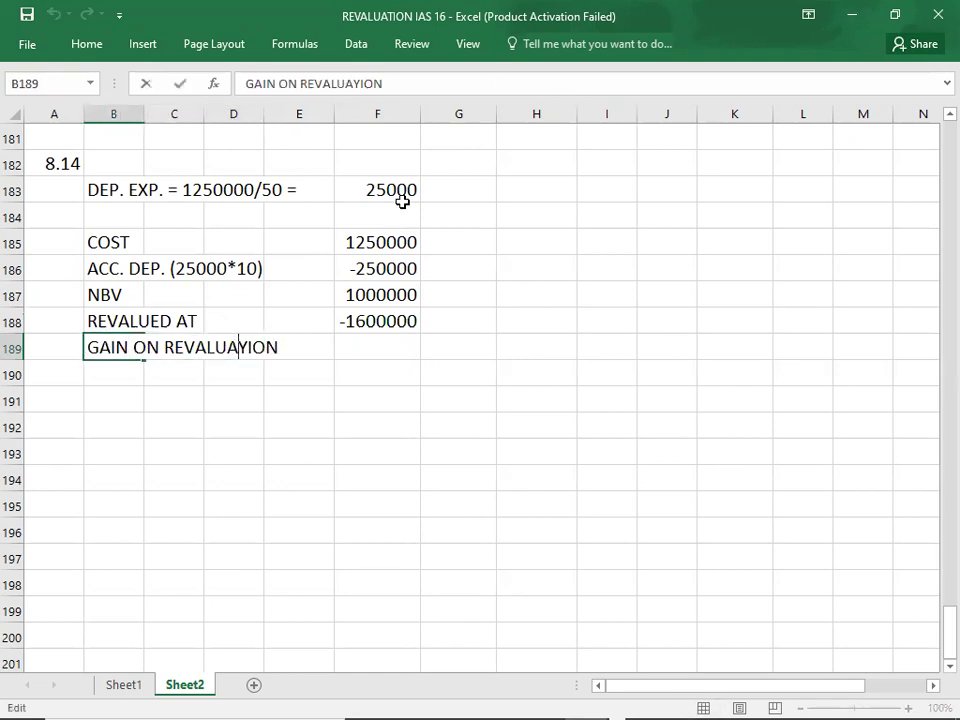
{"action": "key", "text": "Delete"}
{"action": "key", "text": "Delete"}
{"action": "key", "text": "Delete"}
{"action": "key", "text": "Delete"}
{"action": "type", "text": "TION"}
Enter 600000 in F189 as the gain on revaluation
{"action": "key", "text": "Tab"}
{"action": "key", "text": "Tab"}
{"action": "key", "text": "Right"}
{"action": "key", "text": "Right"}
{"action": "type", "text": "9"}
{"action": "key", "text": "BackSpace"}
{"action": "type", "text": "600000"}
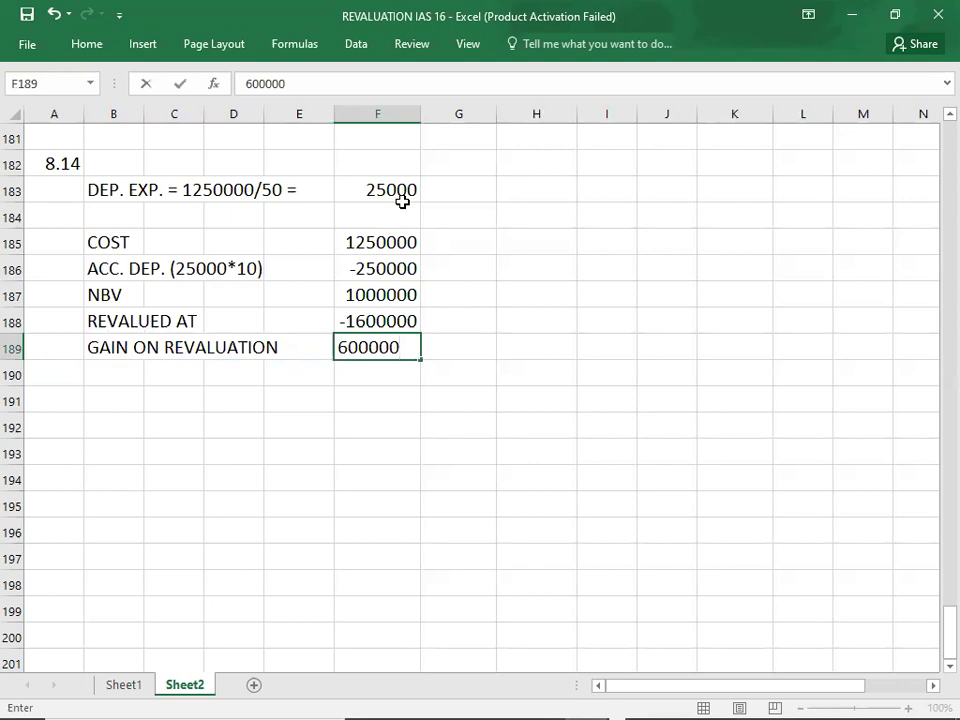
{"action": "key", "text": "Return"}
Enter REVISED DEP. EXP. = 1600000/40 = in B192 and select G192 for its result
{"action": "key", "text": "Down"}
{"action": "key", "text": "Down"}
{"action": "key", "text": "Up"}
{"action": "key", "text": "Down"}
{"action": "type", "text": "REVI"}
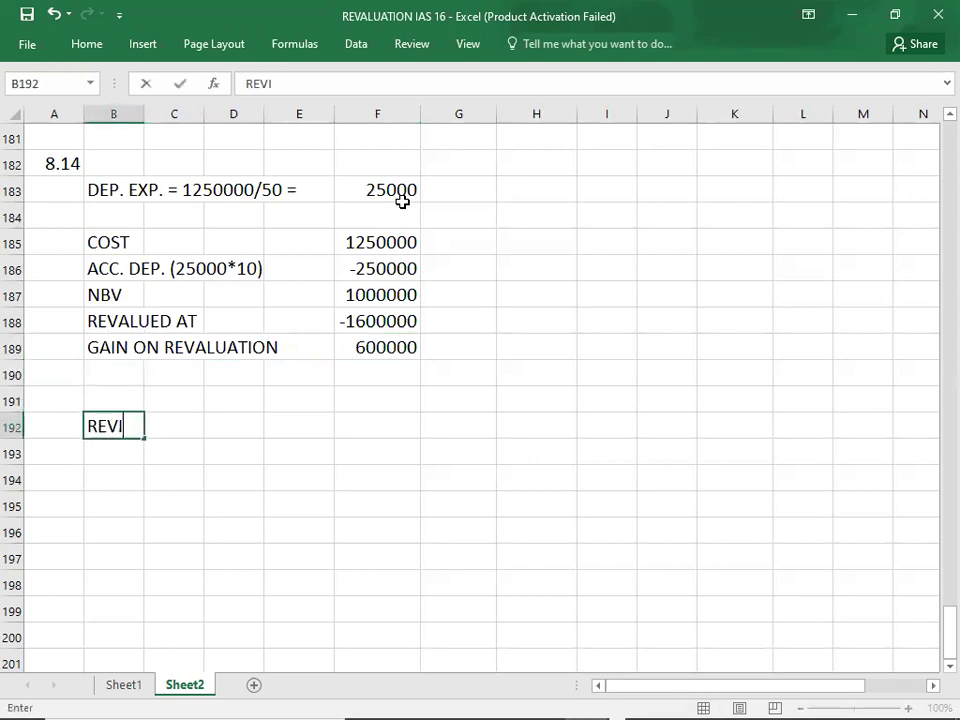
{"action": "type", "text": "SED DEP. E"}
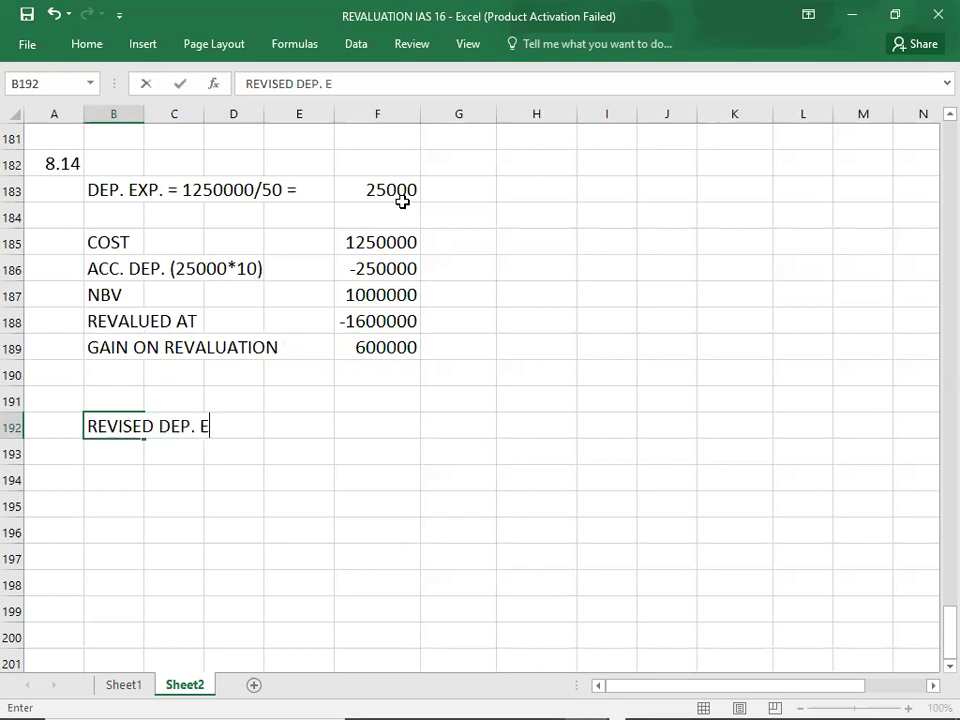
{"action": "type", "text": "XP. = 1600000"}
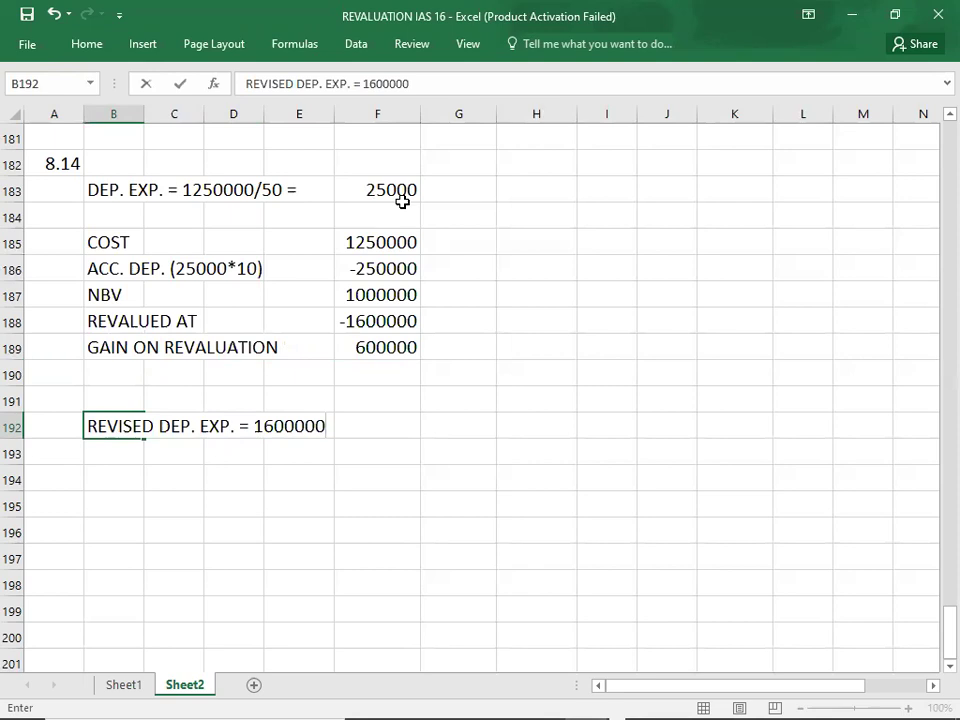
{"action": "type", "text": "/40 ="}
{"action": "key", "text": "Right"}
{"action": "key", "text": "Right"}
{"action": "key", "text": "Right"}
{"action": "key", "text": "Right"}
{"action": "key", "text": "Right"}
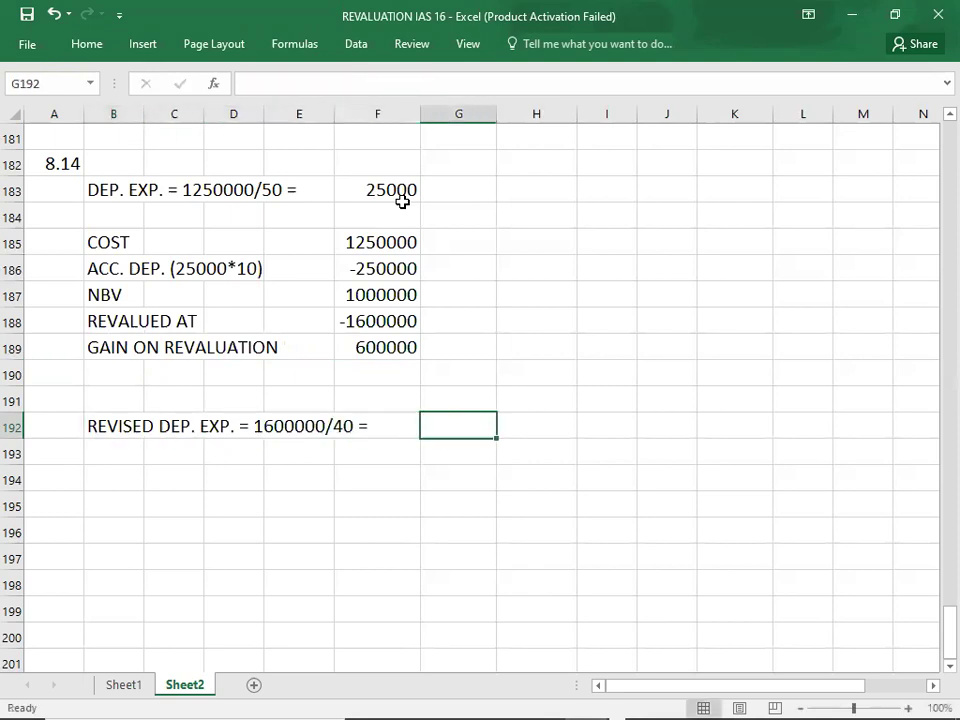
Enter 40000 in G192 as the revised depreciation expense
{"action": "type", "text": "40000"}
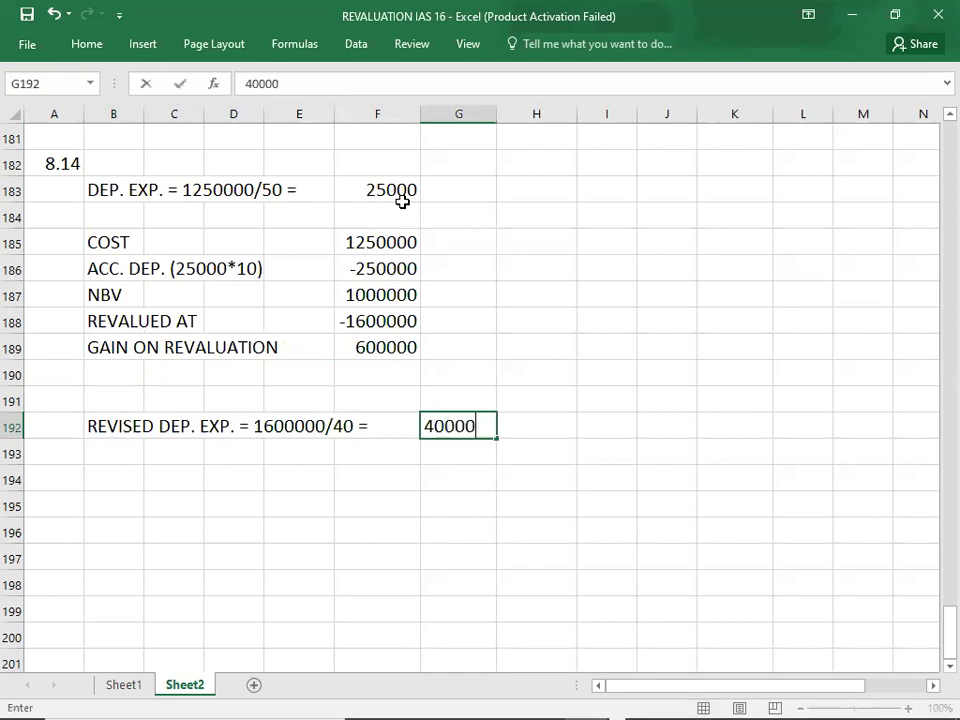
{"action": "key", "text": "Return"}
{"action": "key", "text": "Return"}
{"action": "type", "text": "EX"}
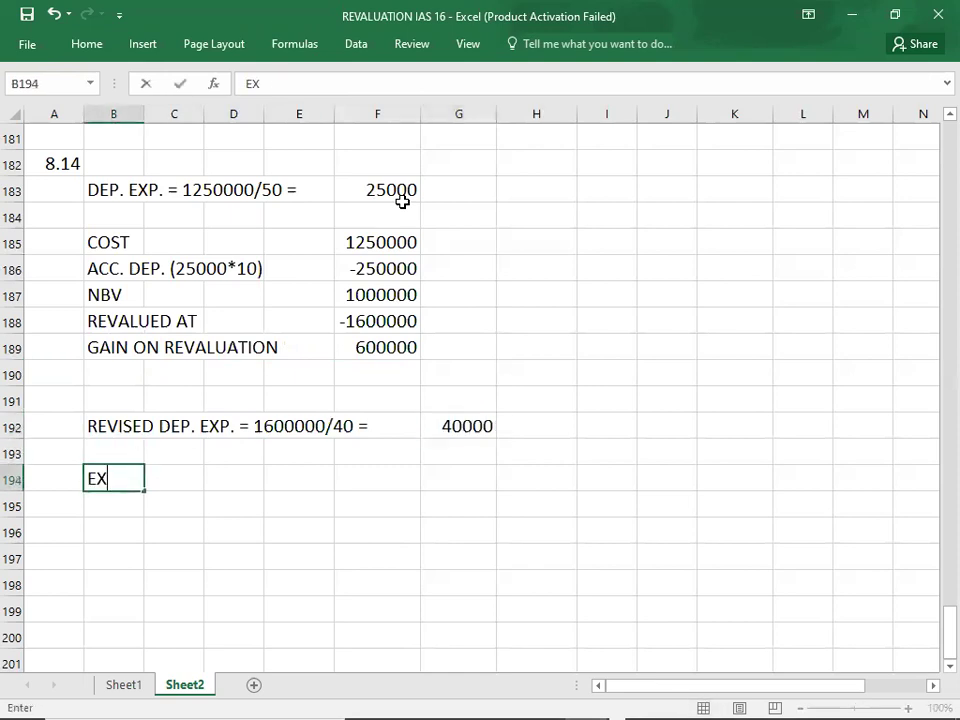
{"action": "type", "text": "CESS DEP. "}
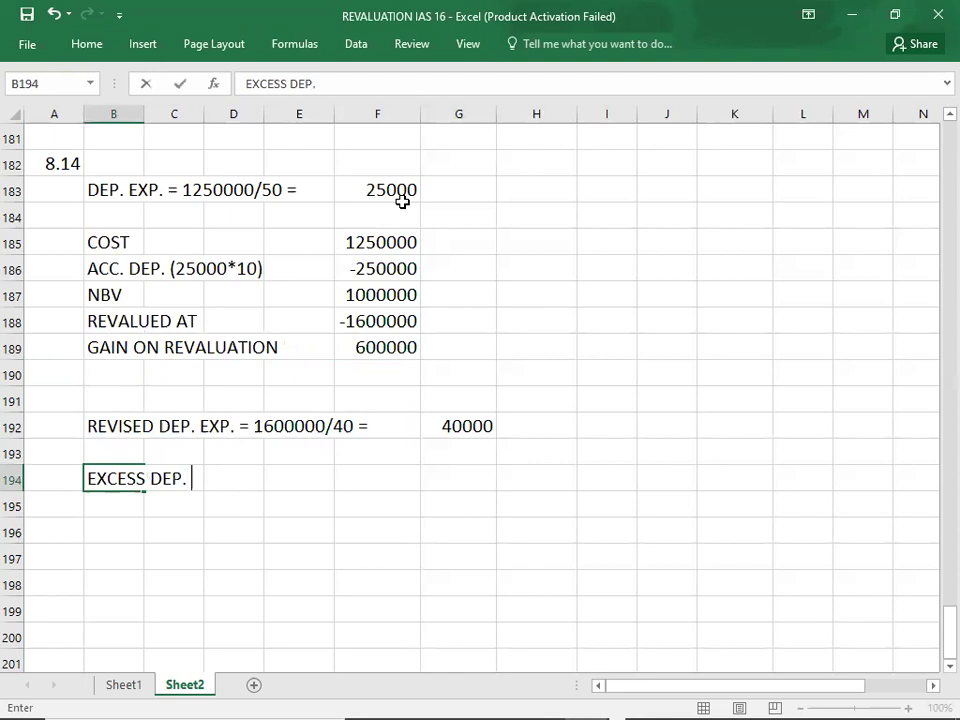
{"action": "type", "text": "EXP. = "}
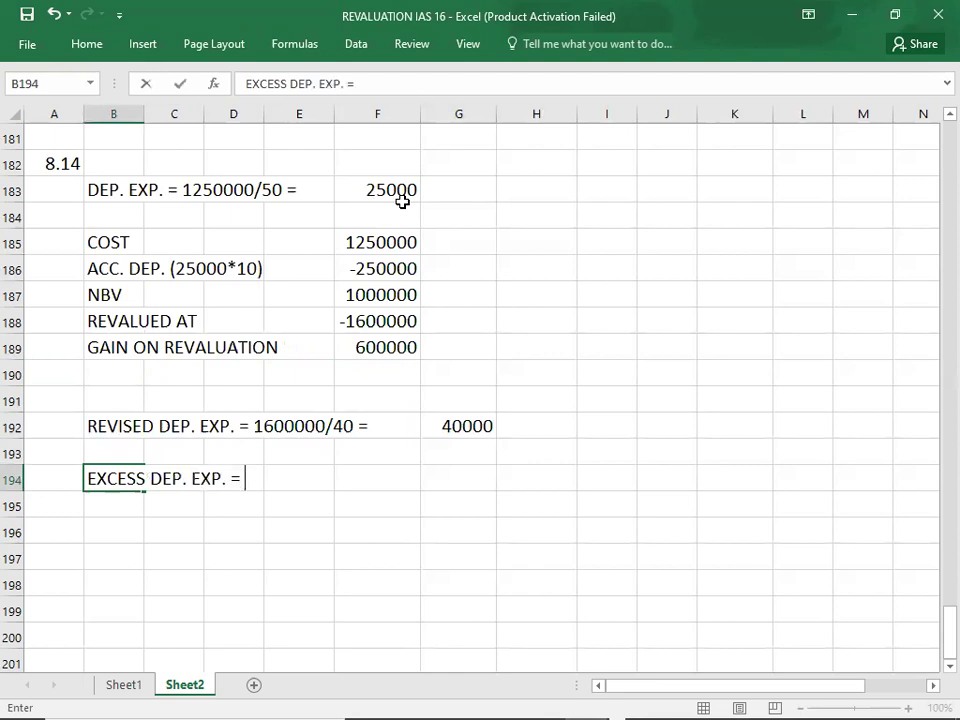
{"action": "type", "text": "40000-"}
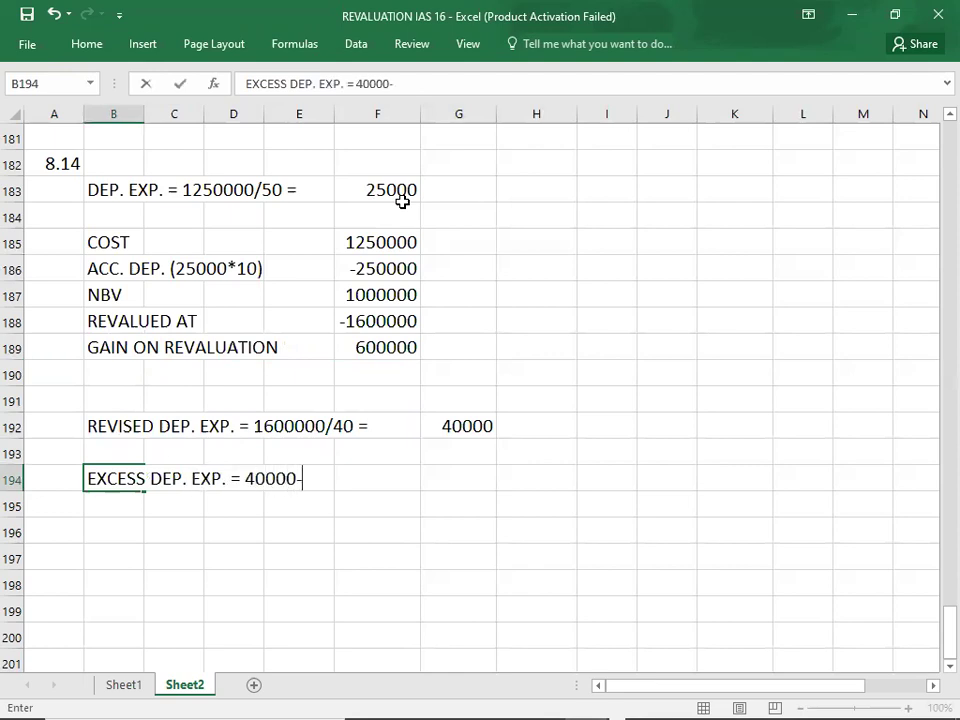
{"action": "type", "text": "25000 ="}
{"action": "key", "text": "Tab"}
{"action": "key", "text": "Tab"}
{"action": "key", "text": "Tab"}
{"action": "key", "text": "Tab"}
{"action": "key", "text": "Tab"}
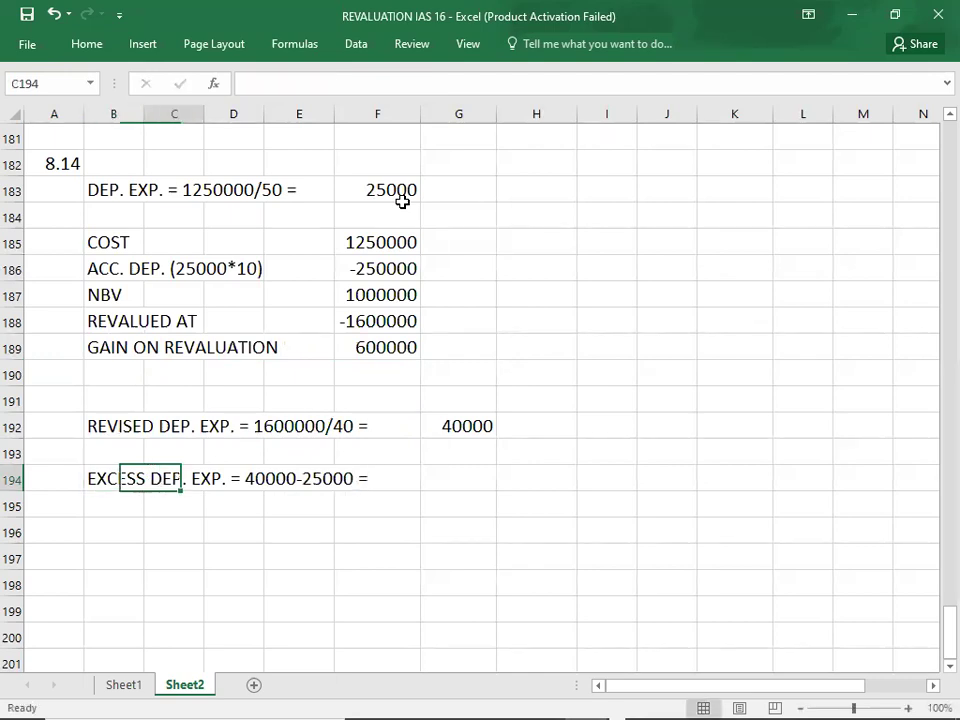
{"action": "type", "text": "15000"}
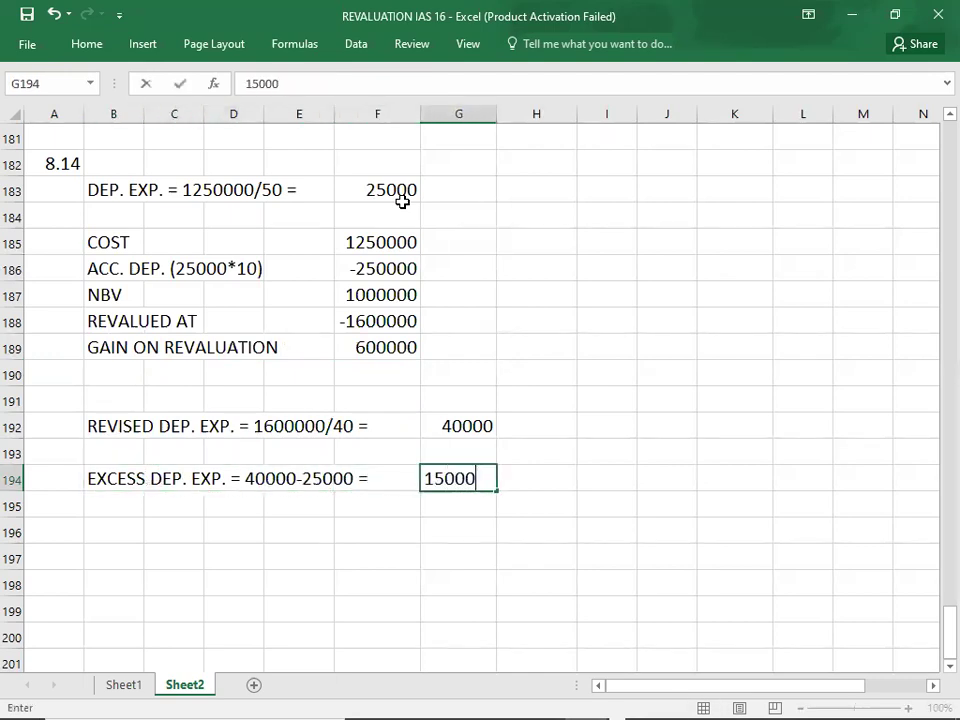
{"action": "key", "text": "Return"}
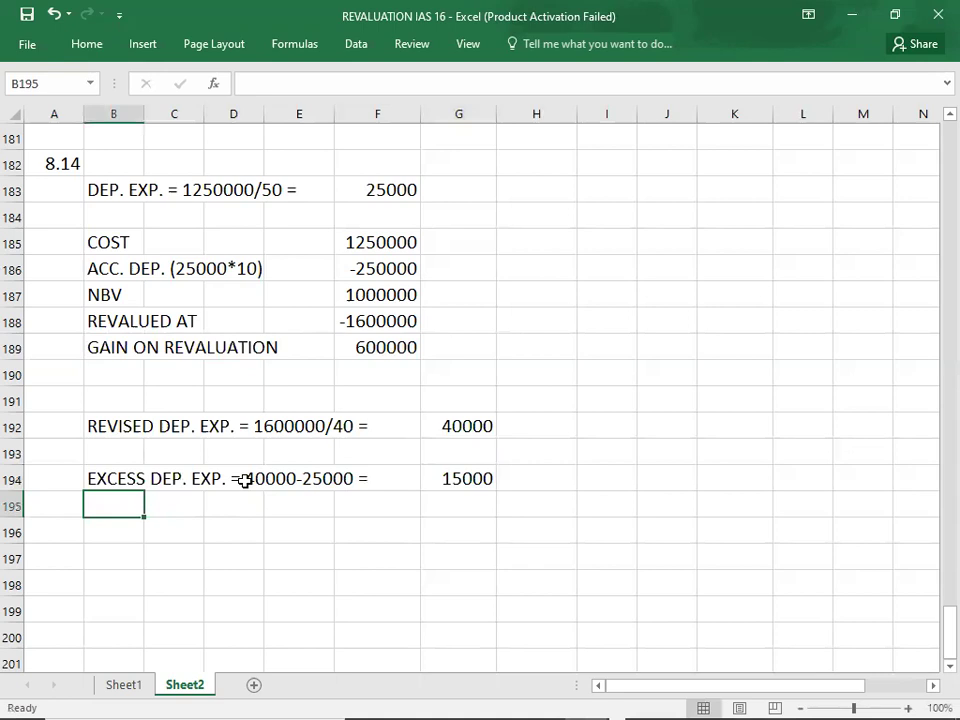
Enter the line REVALUAYION SURPLUS = 600000 - 15000 = 585000 in B196
{"action": "left_click", "coordinate": [131, 525]}
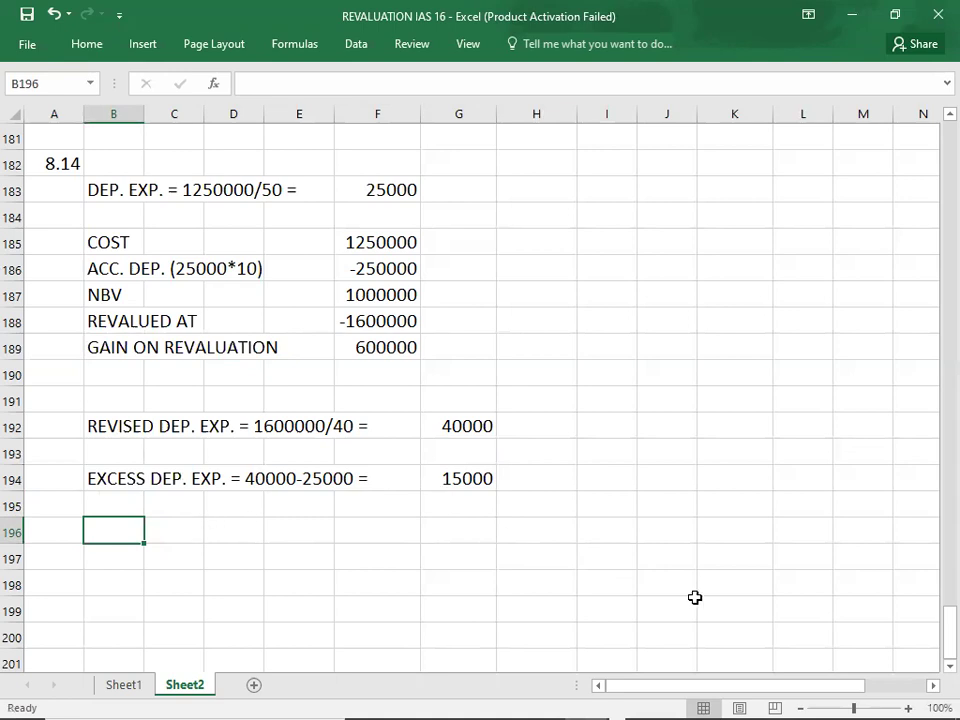
{"action": "type", "text": "RE"}
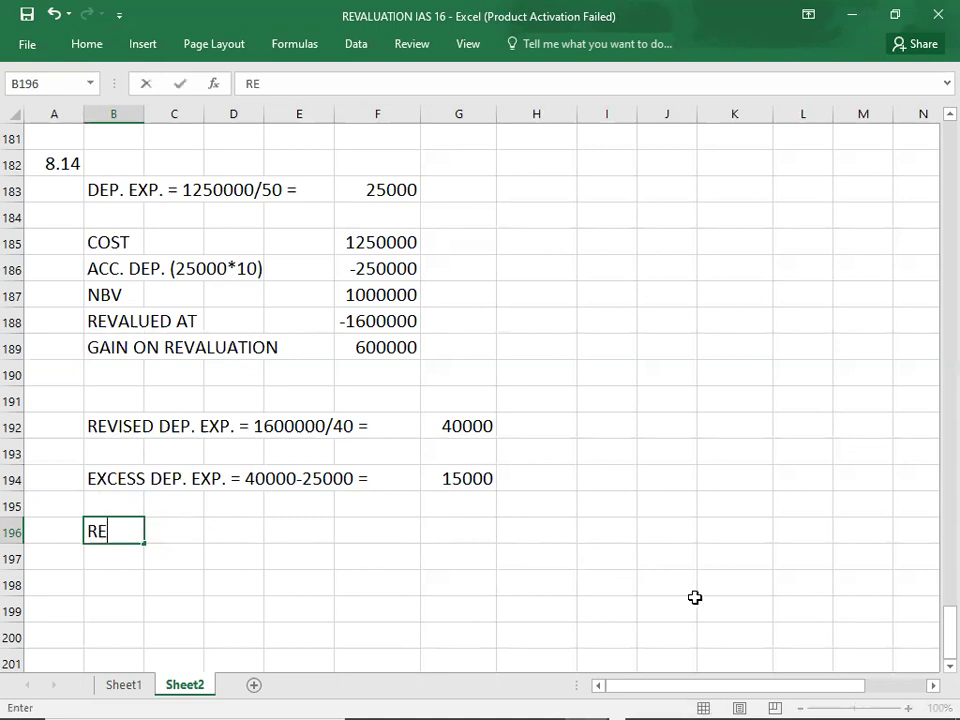
{"action": "type", "text": "VALUAYION"}
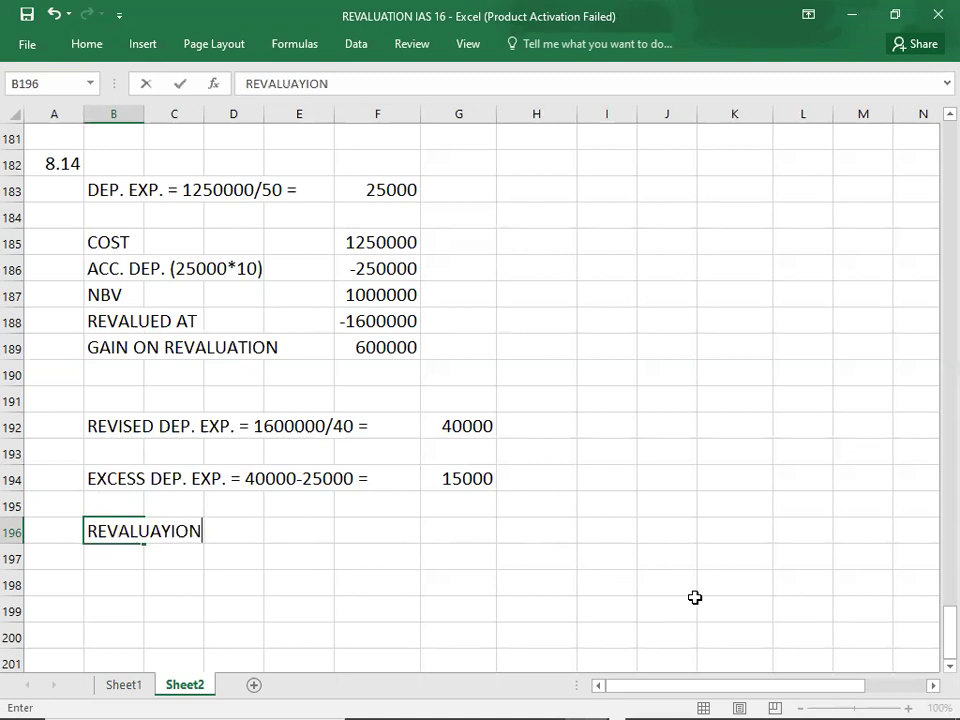
{"action": "type", "text": " SURPL"}
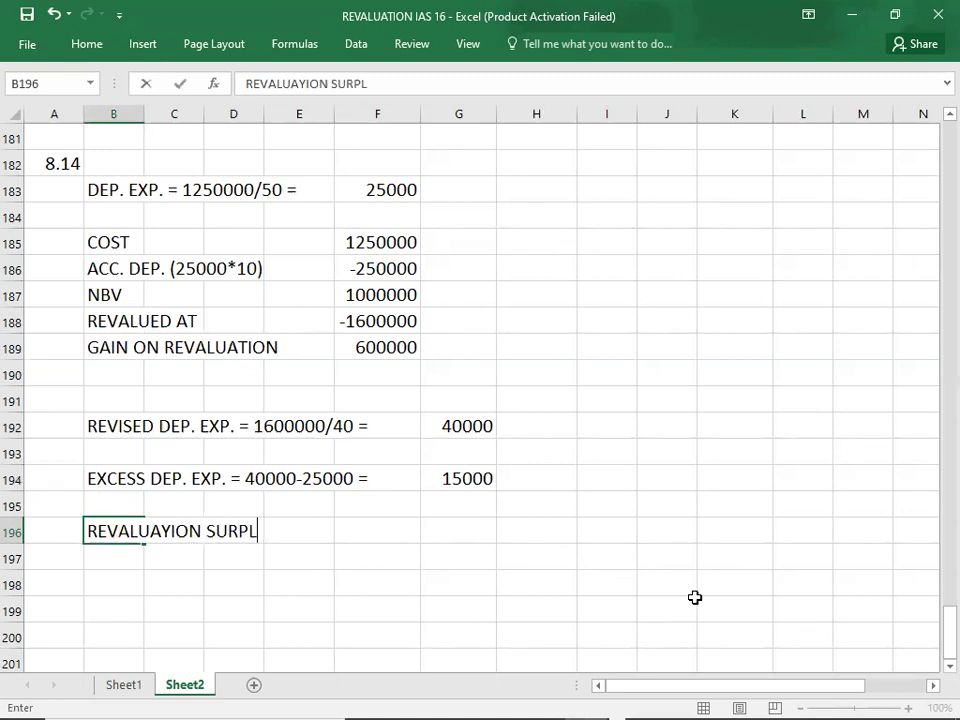
{"action": "type", "text": "US = 600000 - "}
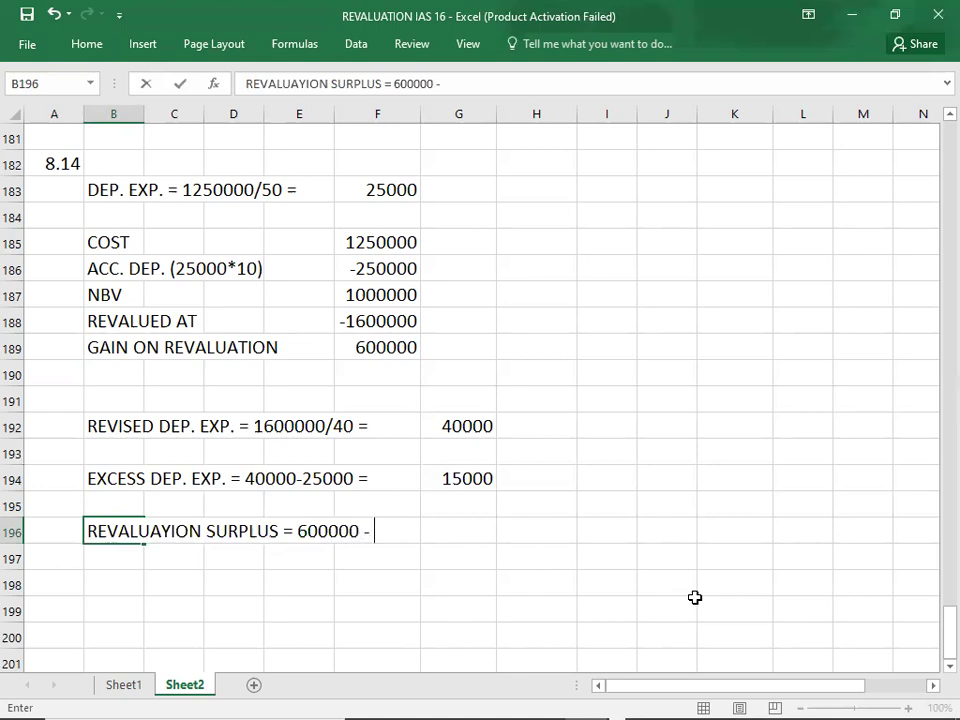
{"action": "type", "text": "15000 ="}
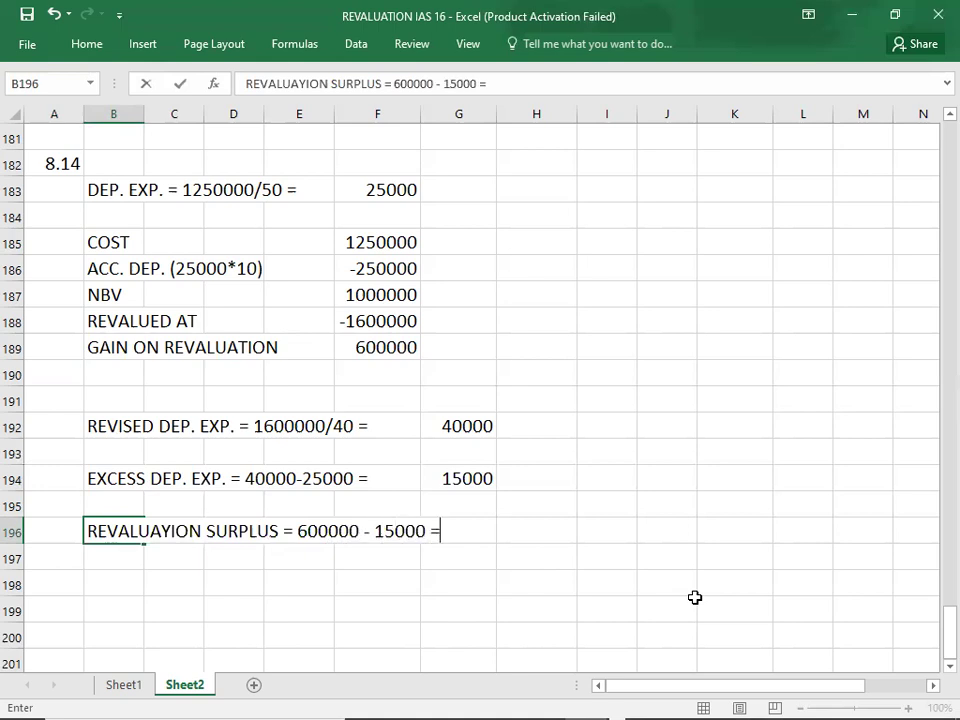
{"action": "type", "text": " 585000"}
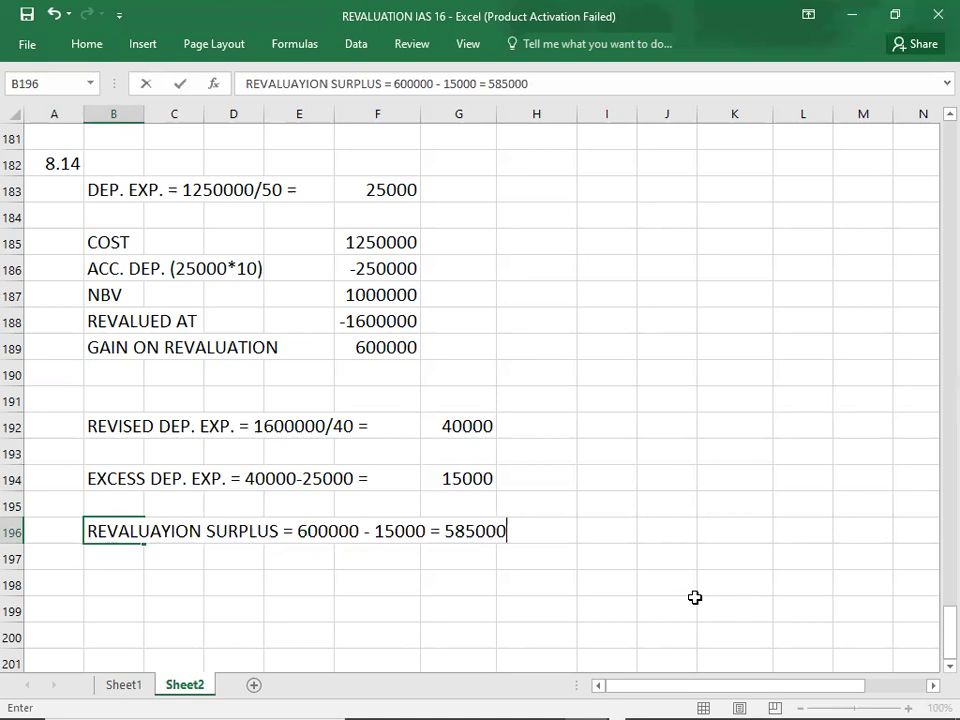
{"action": "key", "text": "Return"}
Enter the question number 8.19 in A199 to head the next calculation
{"action": "key", "text": "Return"}
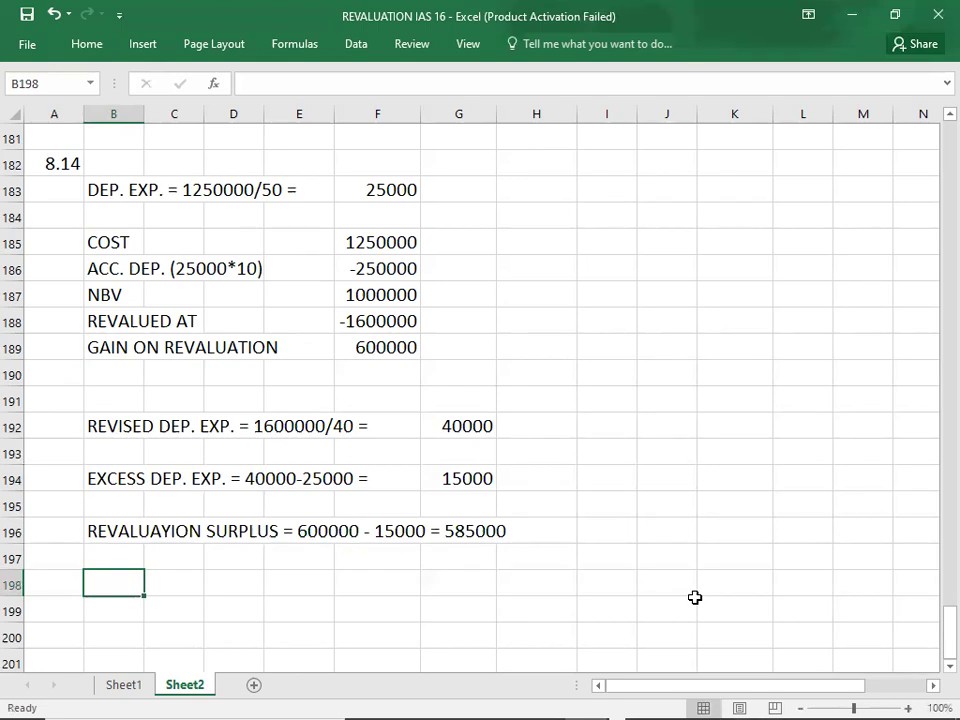
{"action": "key", "text": "Left"}
{"action": "key", "text": "Down"}
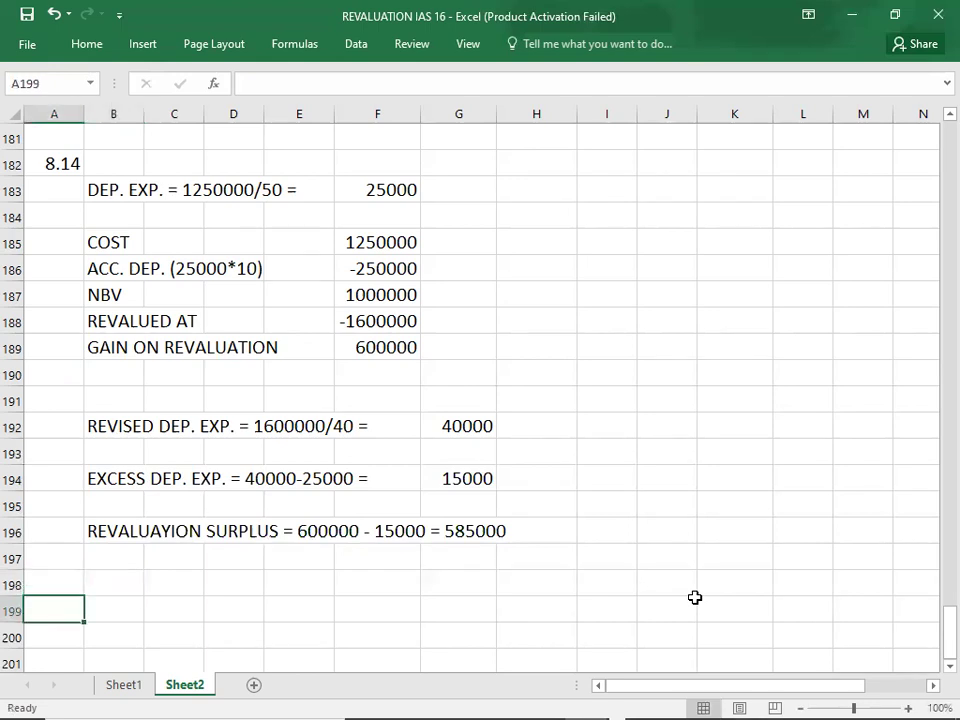
{"action": "type", "text": "8.19"}
{"action": "key", "text": "Return"}
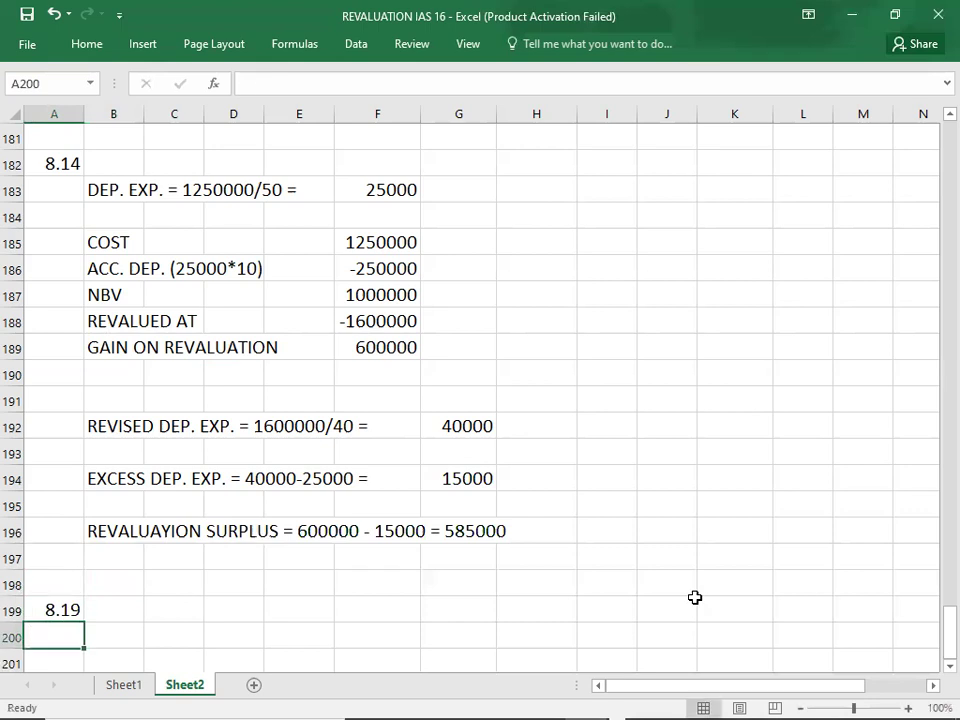
Switch to the ACCA F3 Exam Kit PDF in Acrobat Reader to consult the exam questions, and return to the Excel workbook
{"action": "key", "text": "alt+Tab"}
{"action": "key", "text": "alt+Tab"}
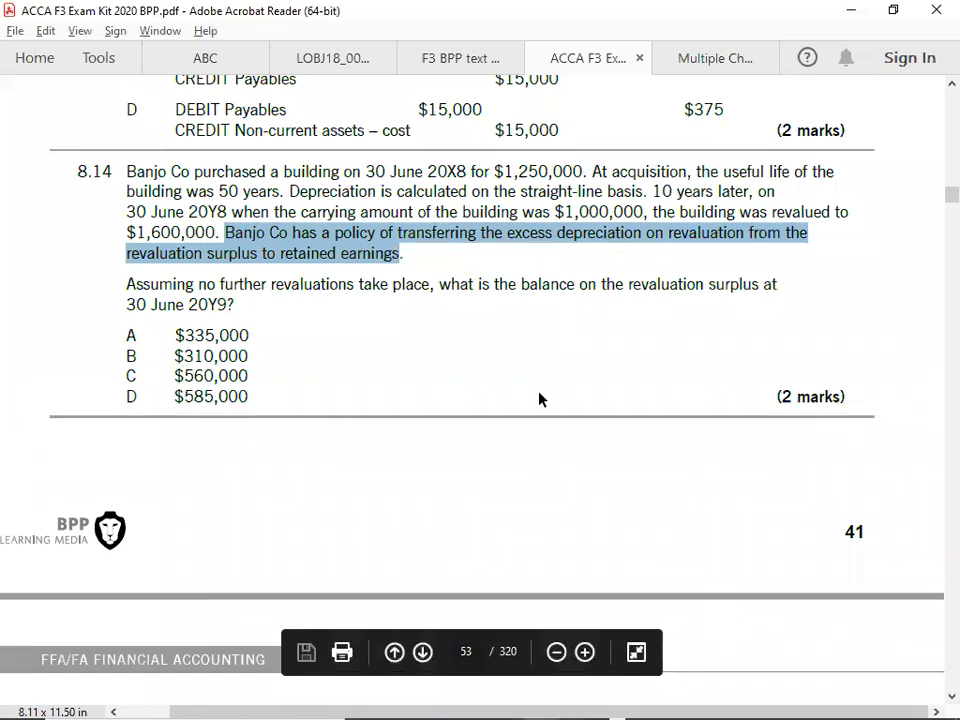
{"action": "key", "text": "alt+Tab"}
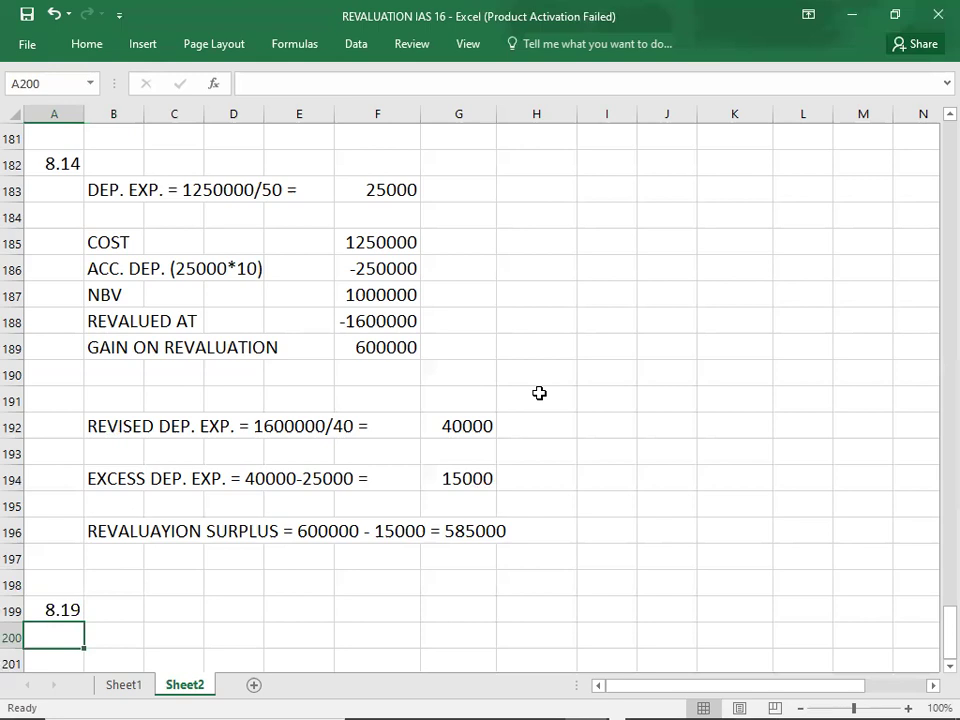
{"action": "key", "text": "Up"}
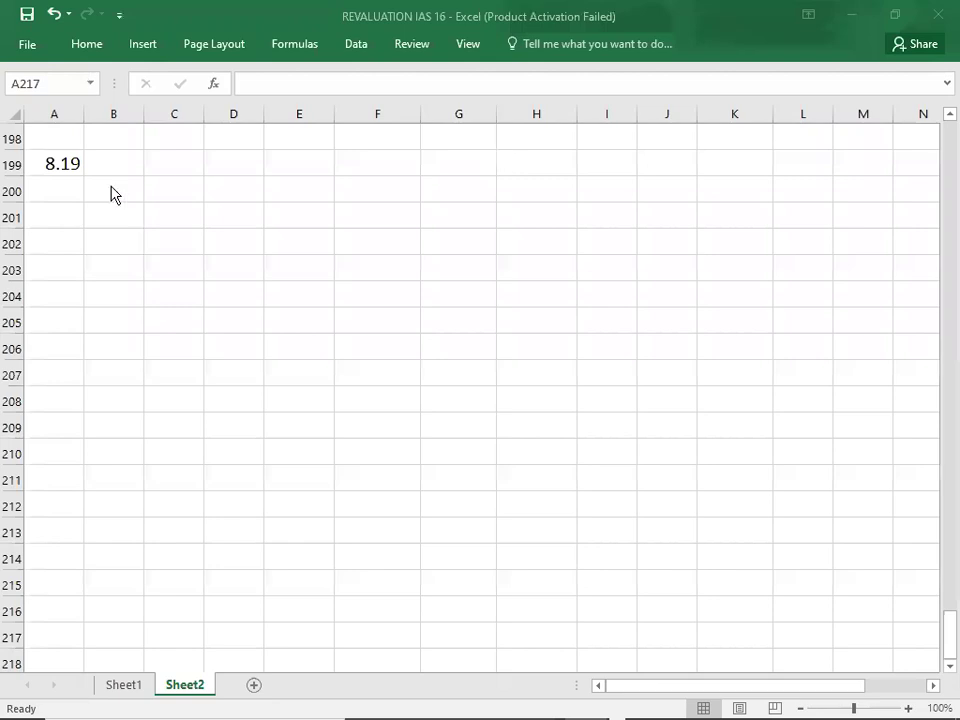
Enter DEP. EXP. = 1600000*2% = in B200, checking the building cost and depreciation rate of question 8.19 in the exam kit PDF
{"action": "left_click", "coordinate": [110, 190]}
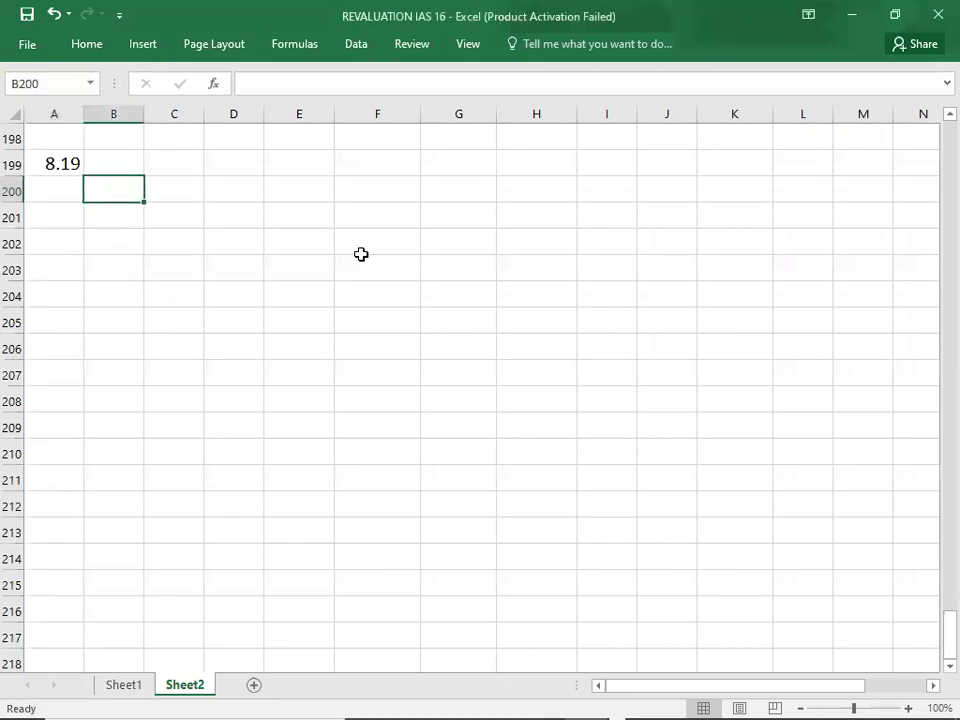
{"action": "type", "text": "DEP. EXP"}
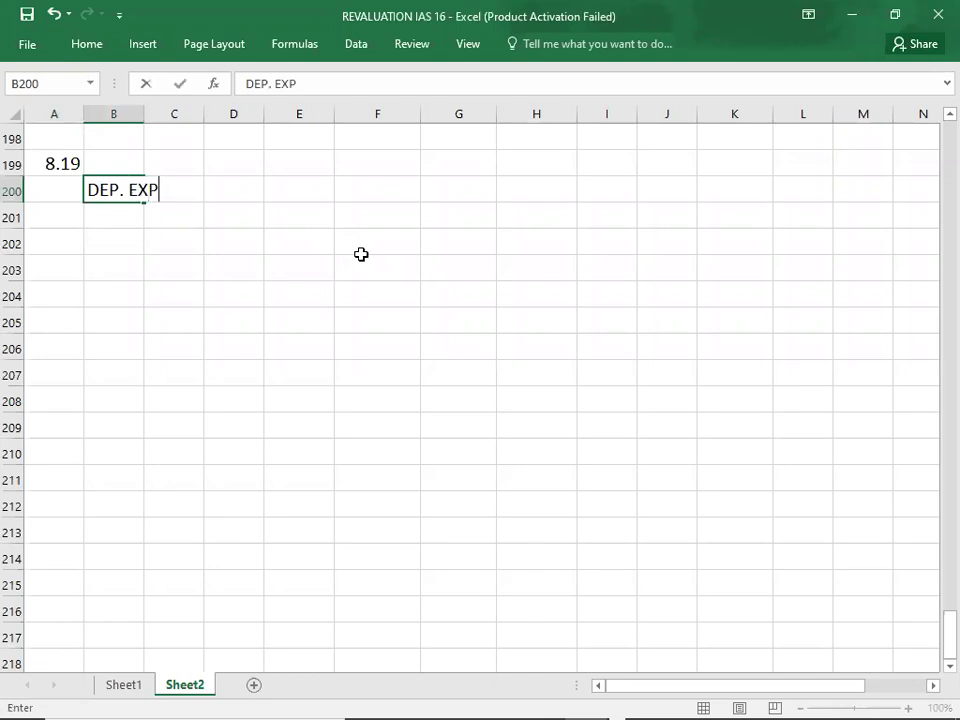
{"action": "type", "text": ". ="}
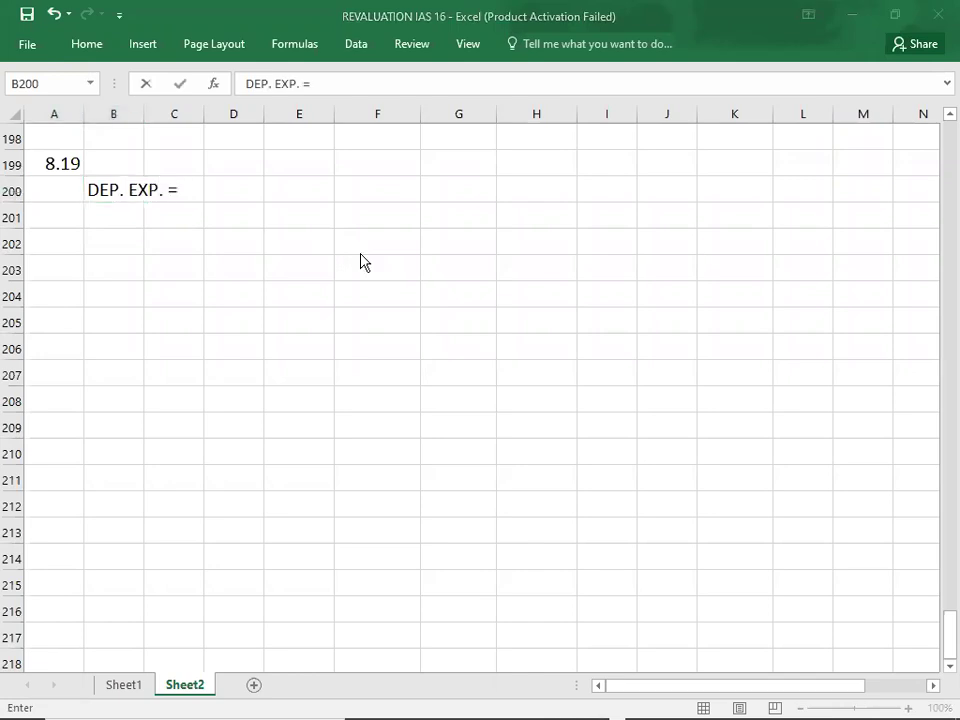
{"action": "key", "text": "alt+Tab"}
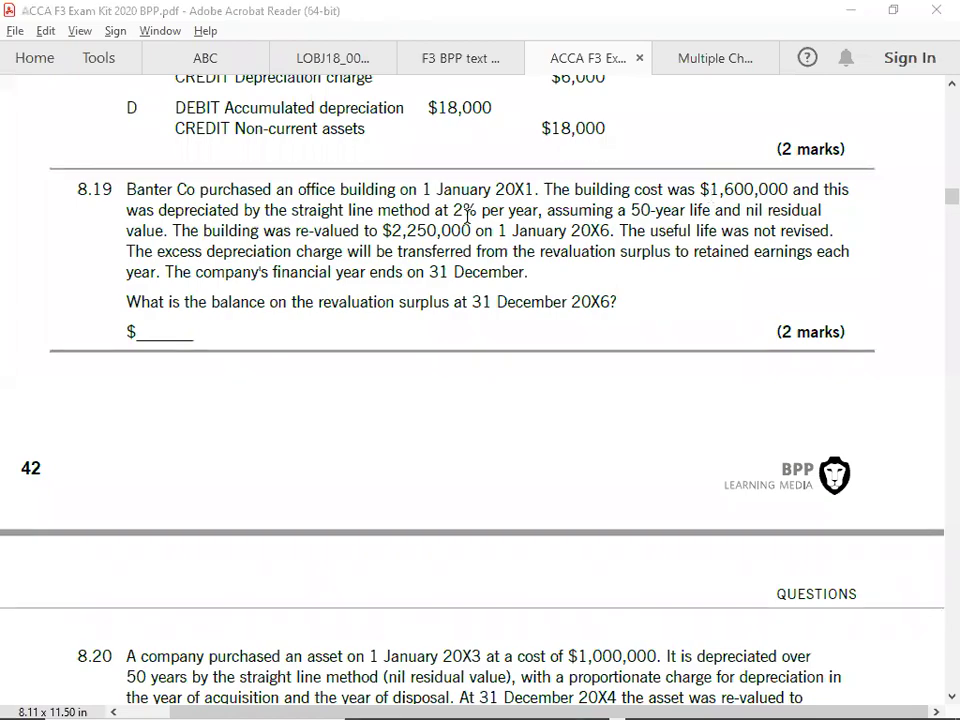
{"action": "key", "text": "alt+Tab"}
{"action": "type", "text": "16"}
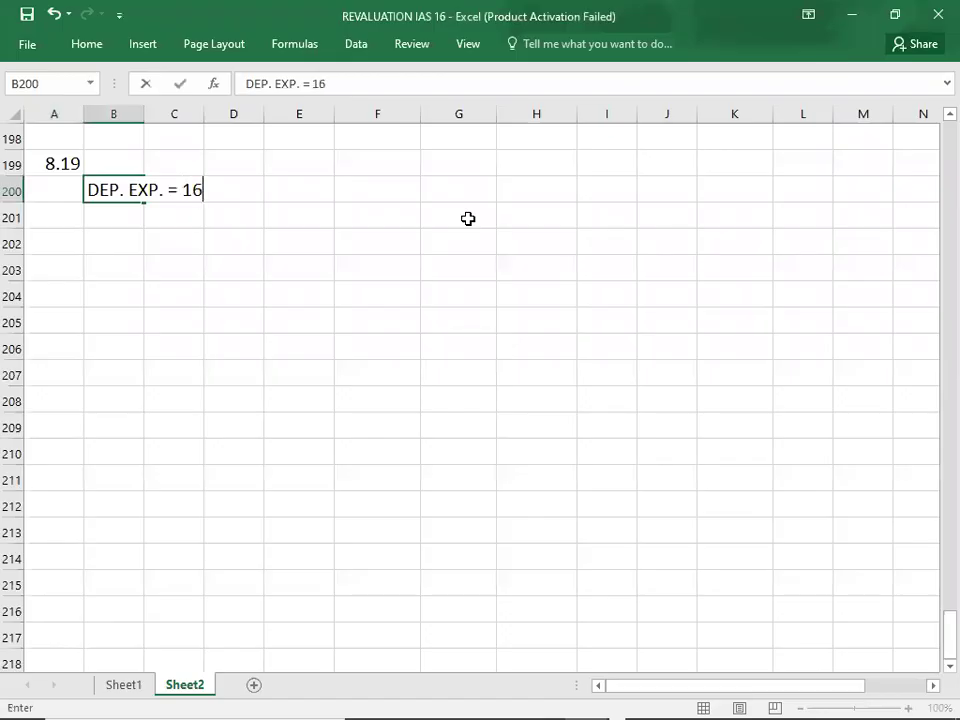
{"action": "type", "text": "00000*2"}
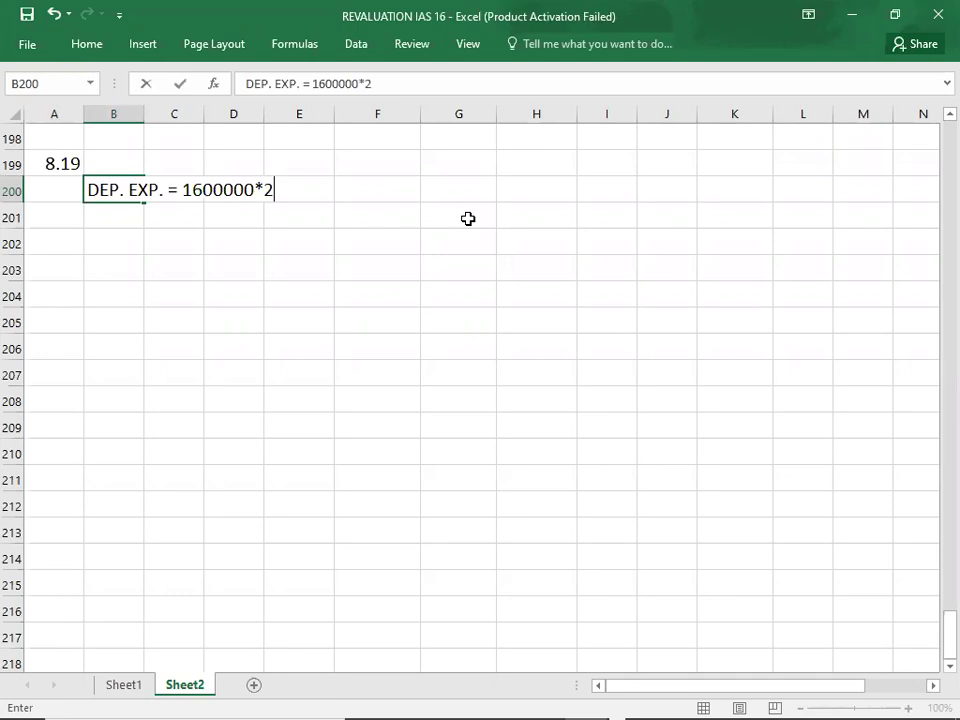
{"action": "type", "text": "% ="}
Enter 32000 in F200 as the annual depreciation expense
{"action": "key", "text": "Tab"}
{"action": "key", "text": "Tab"}
{"action": "key", "text": "Tab"}
{"action": "key", "text": "Tab"}
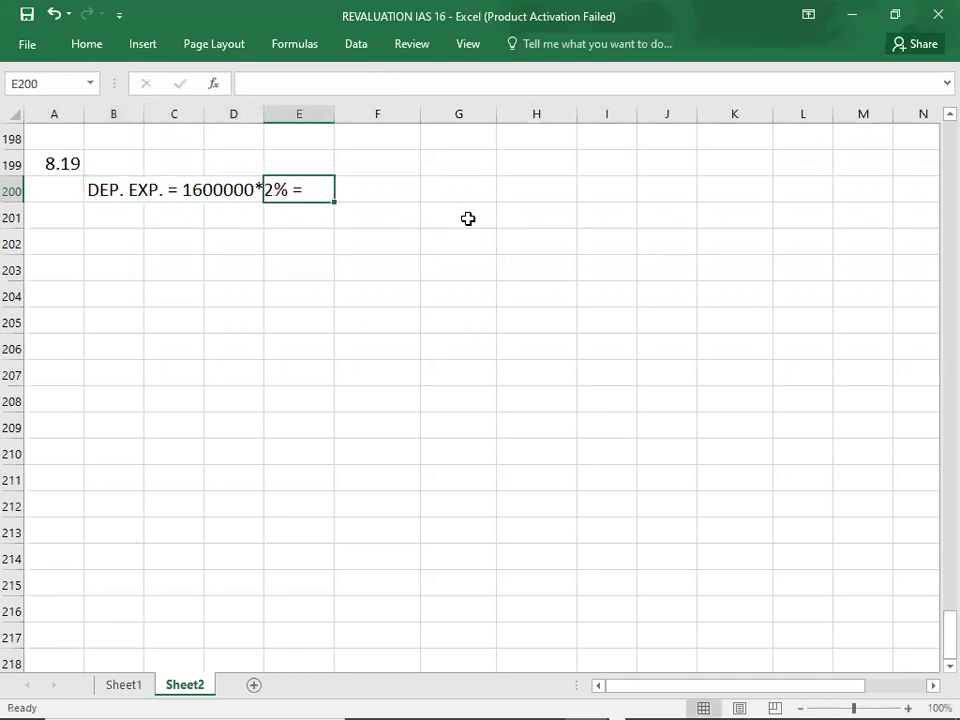
{"action": "type", "text": "32000"}
{"action": "key", "text": "Return"}
{"action": "key", "text": "Return"}
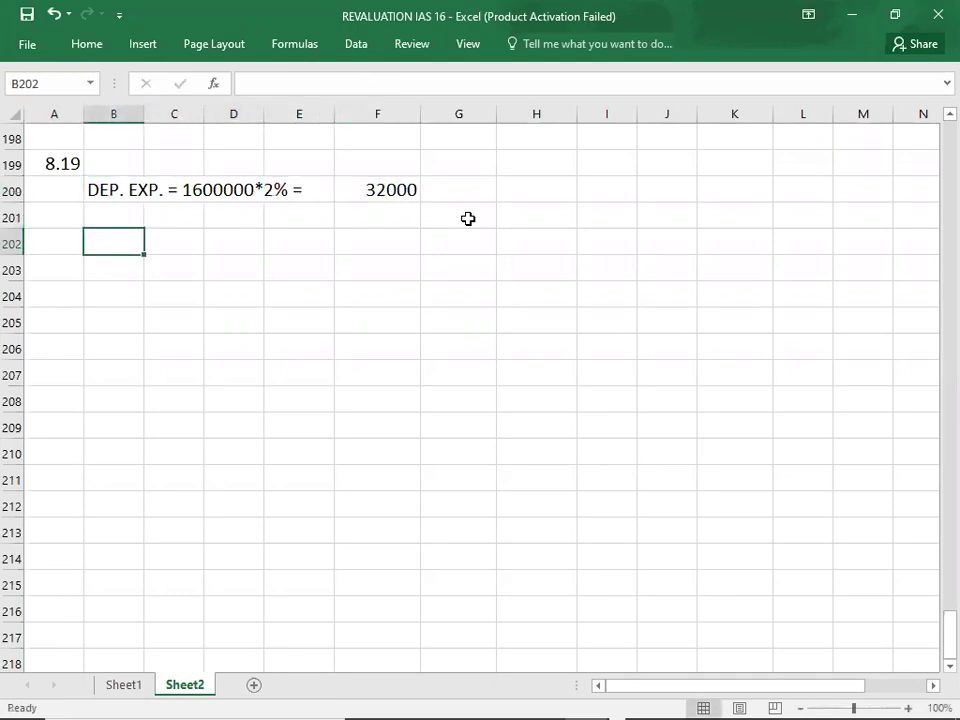
Add the line COST in B202 with 1600000 in F202
{"action": "type", "text": "COST"}
{"action": "key", "text": "Tab"}
{"action": "key", "text": "Tab"}
{"action": "key", "text": "Tab"}
{"action": "key", "text": "Tab"}
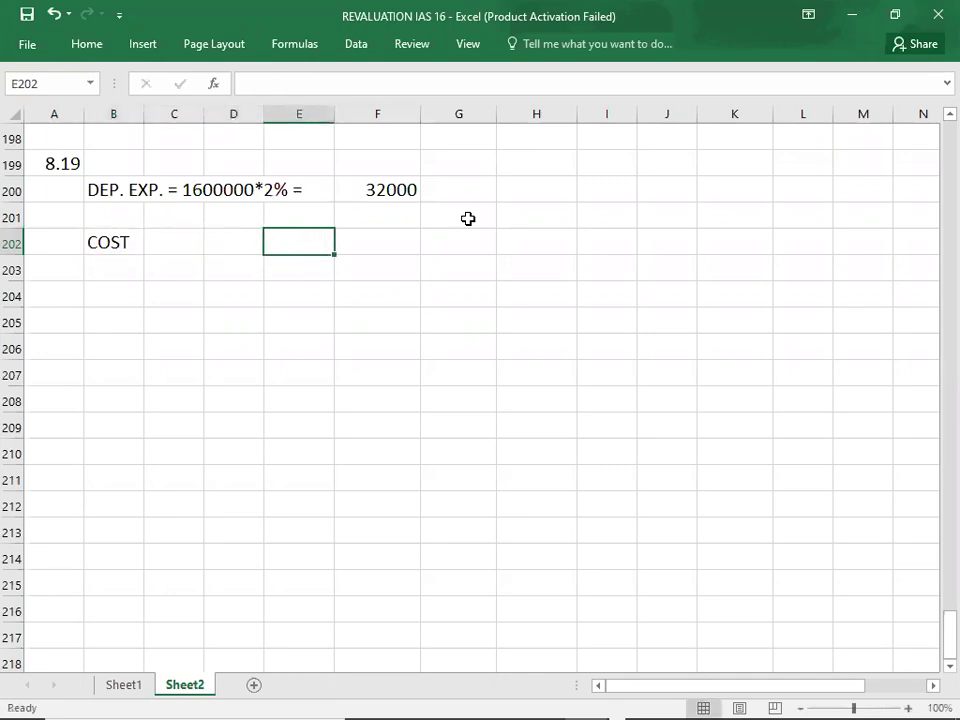
{"action": "type", "text": "1600000"}
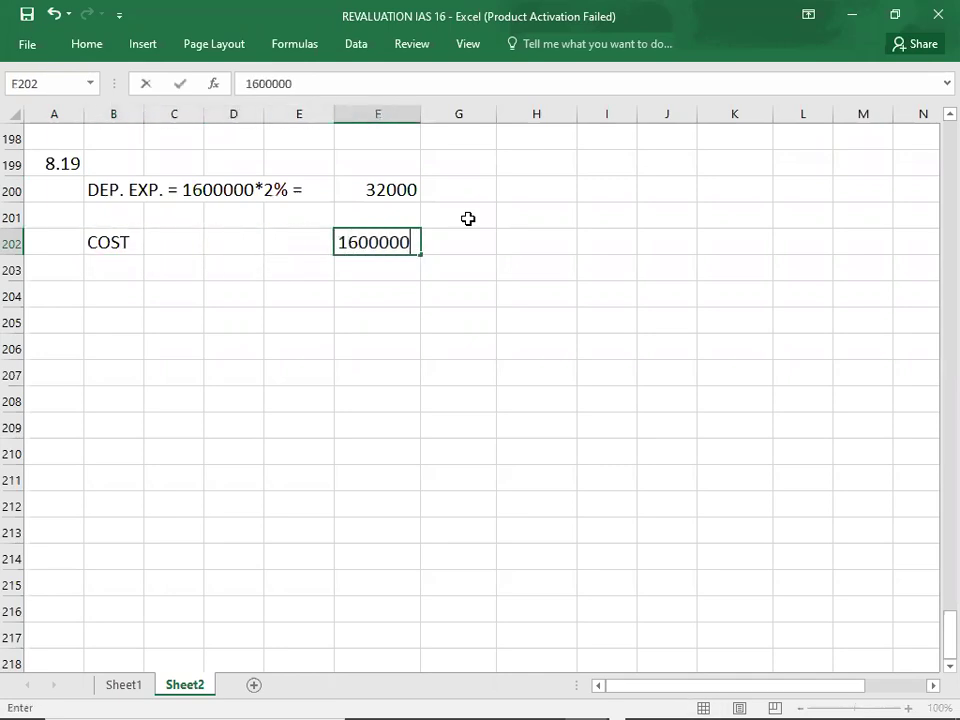
{"action": "key", "text": "Return"}
Add the line ACC. DEP. (32000*5) in B203 with -160000 in F203
{"action": "type", "text": "AC"}
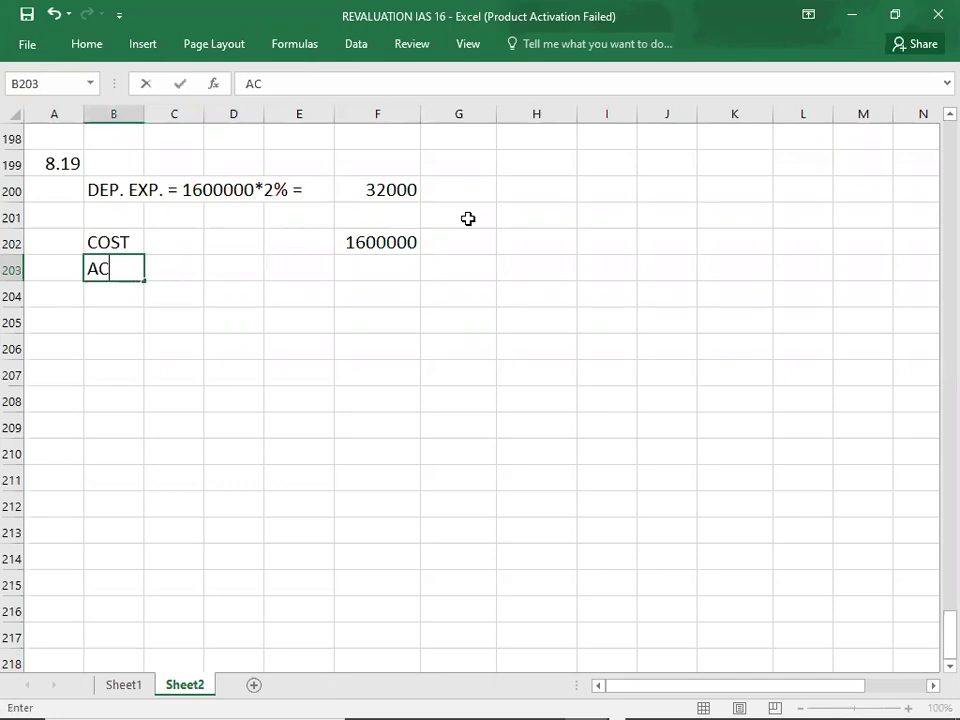
{"action": "type", "text": "C. DEP. (32000"}
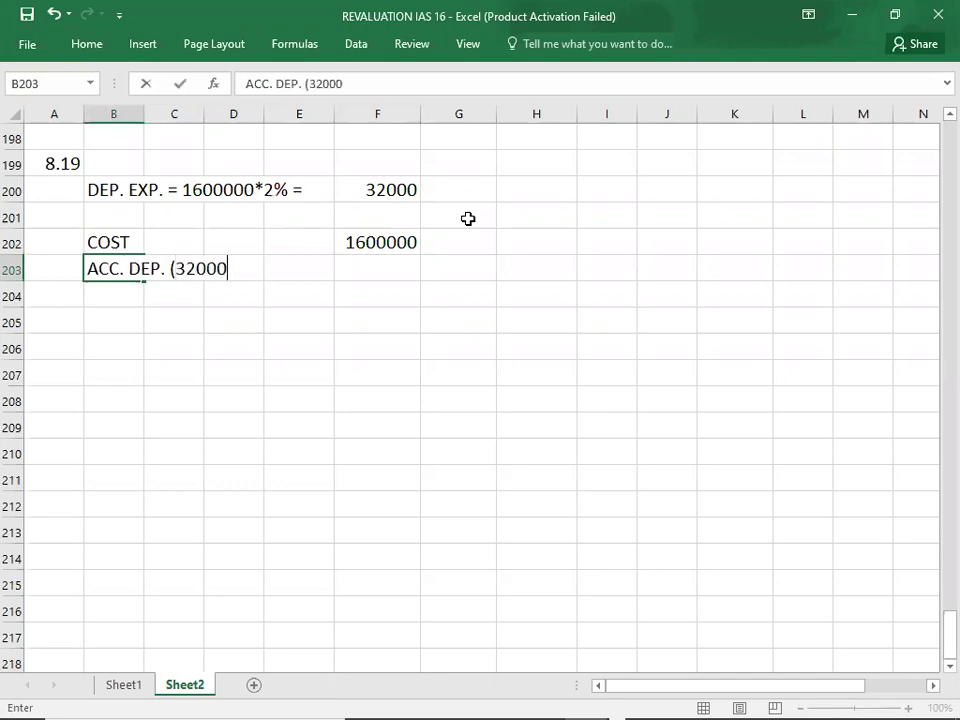
{"action": "type", "text": "*5)"}
{"action": "key", "text": "Right"}
{"action": "key", "text": "Right"}
{"action": "key", "text": "Right"}
{"action": "key", "text": "Right"}
{"action": "type", "text": "-160000"}
{"action": "key", "text": "Return"}
Add the line NBV in B204 with 1440000 in F204
{"action": "type", "text": "NBV"}
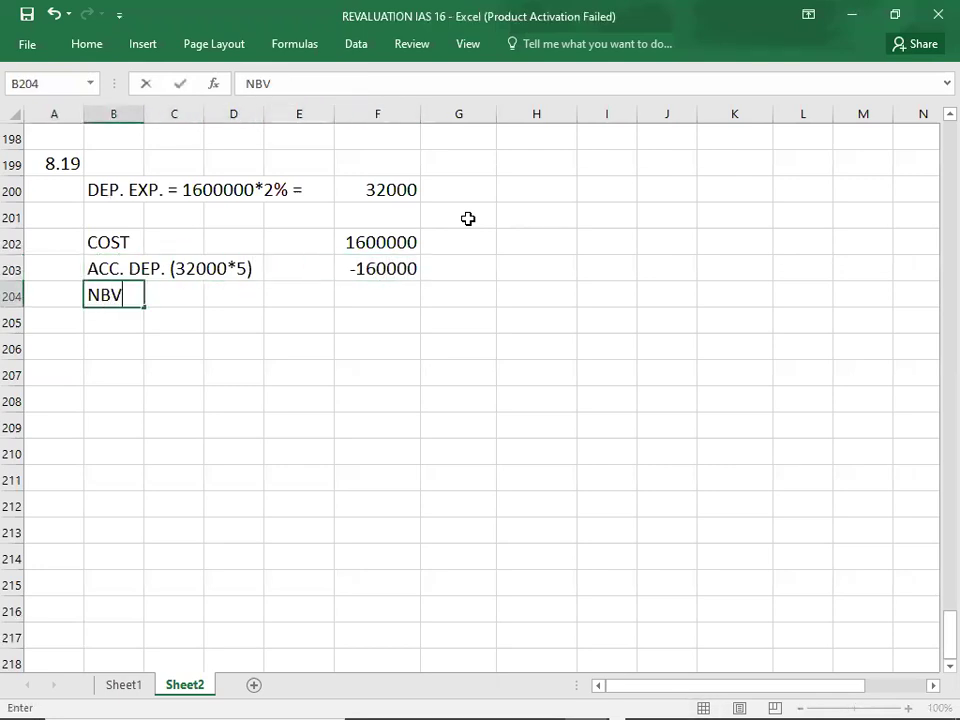
{"action": "key", "text": "Right"}
{"action": "key", "text": "Right"}
{"action": "key", "text": "Right"}
{"action": "key", "text": "Right"}
{"action": "type", "text": "144"}
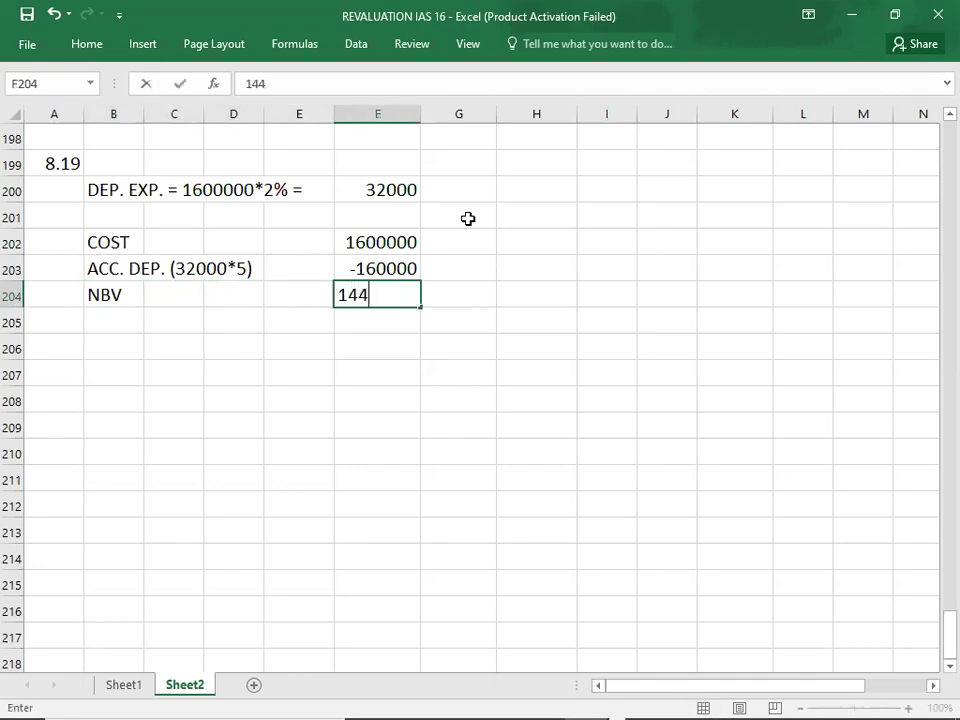
{"action": "type", "text": "0000"}
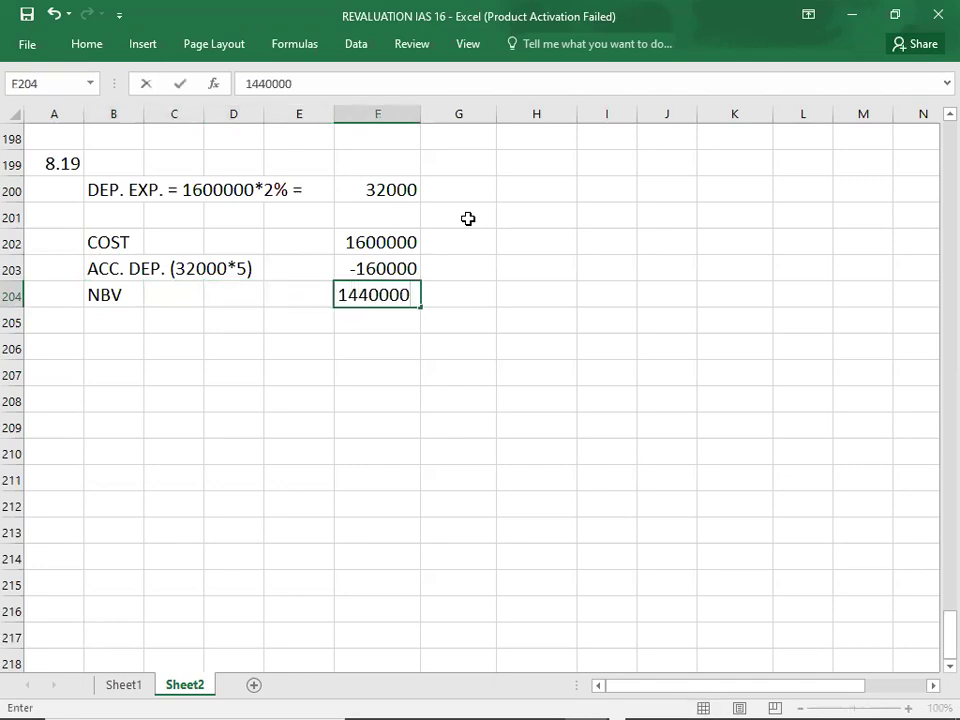
{"action": "key", "text": "Return"}
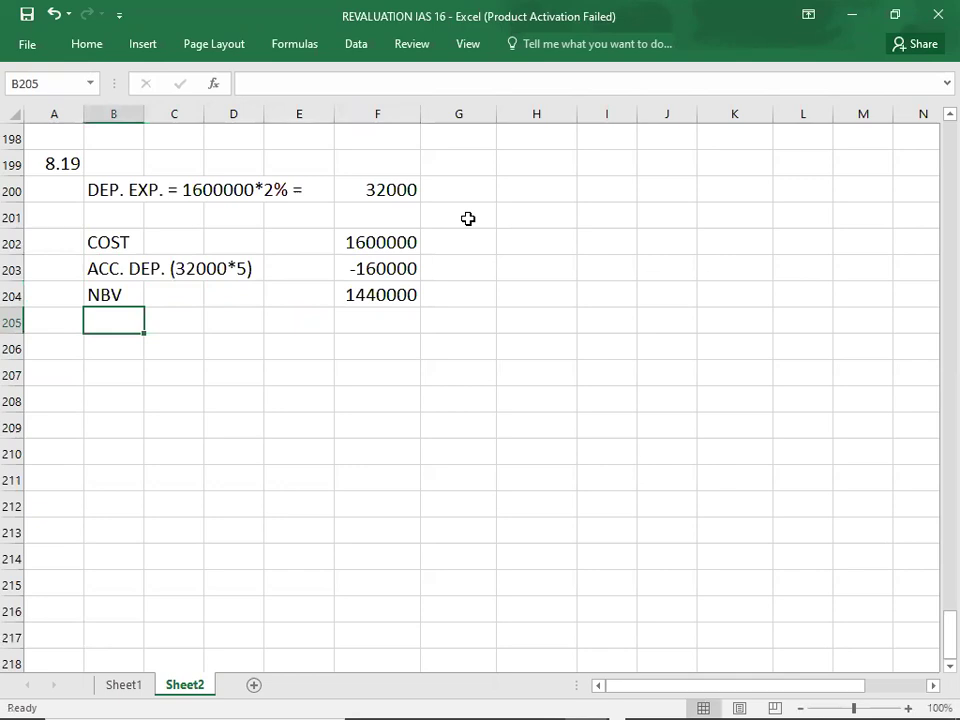
Add the line REVALUED AT in B205 with -2250000 in F205, checking the revalued amount of question 8.19 in the exam kit PDF
{"action": "type", "text": "REVAL"}
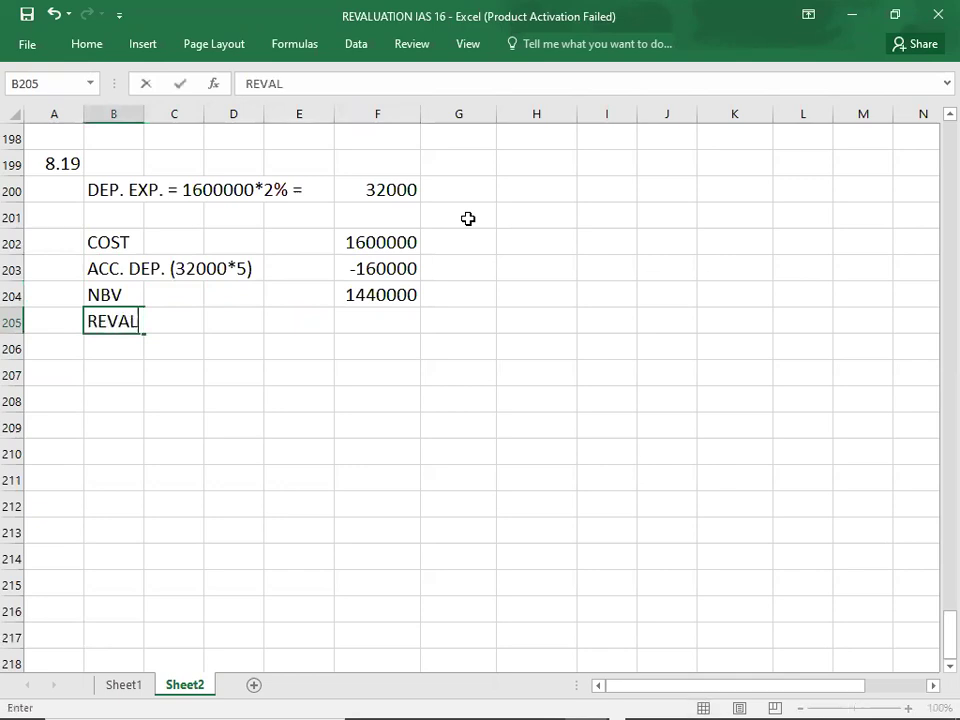
{"action": "type", "text": "UED AT"}
{"action": "key", "text": "Tab"}
{"action": "key", "text": "Tab"}
{"action": "key", "text": "Tab"}
{"action": "key", "text": "Tab"}
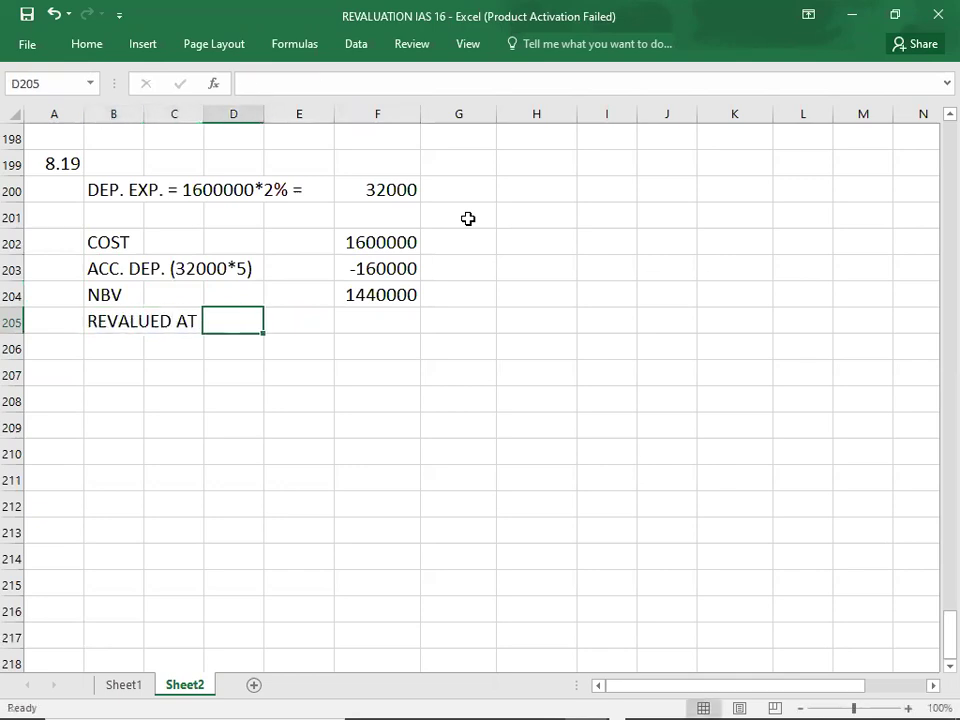
{"action": "key", "text": "alt+Tab"}
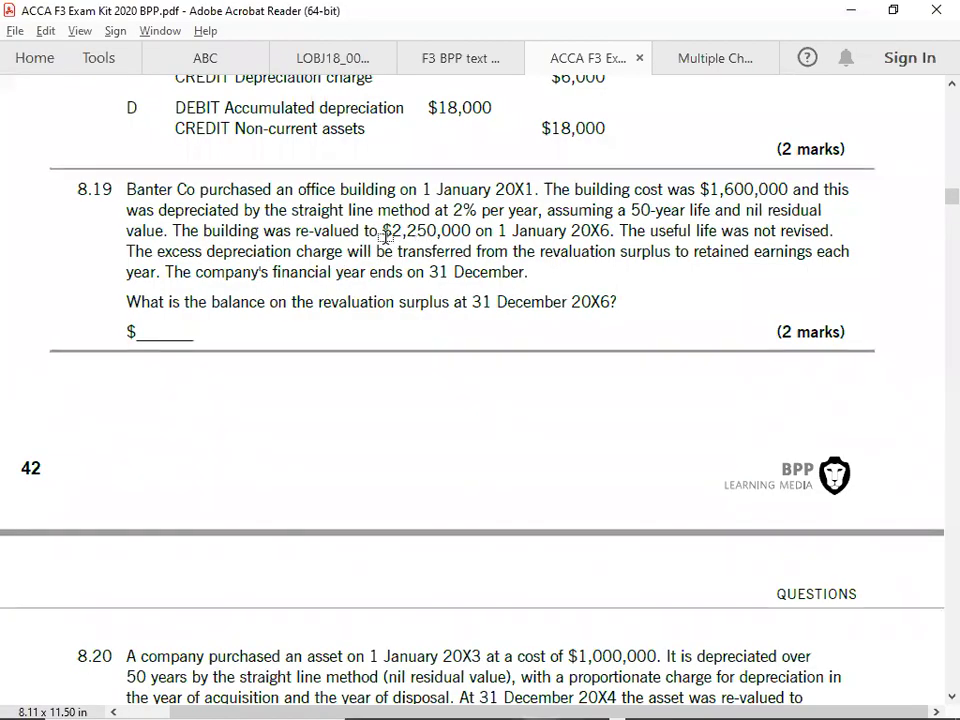
{"action": "key", "text": "alt+Tab"}
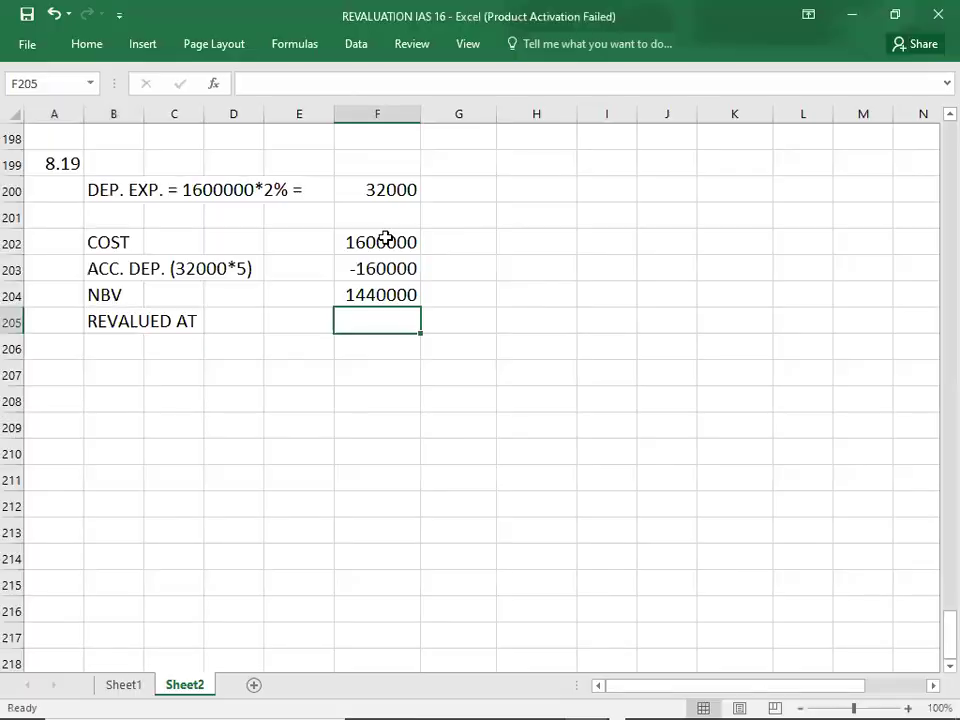
{"action": "type", "text": "2250000"}
{"action": "key", "text": "BackSpace"}
{"action": "key", "text": "BackSpace"}
{"action": "key", "text": "BackSpace"}
{"action": "key", "text": "BackSpace"}
{"action": "key", "text": "BackSpace"}
{"action": "key", "text": "BackSpace"}
{"action": "key", "text": "BackSpace"}
{"action": "type", "text": "-2250000"}
{"action": "key", "text": "Return"}
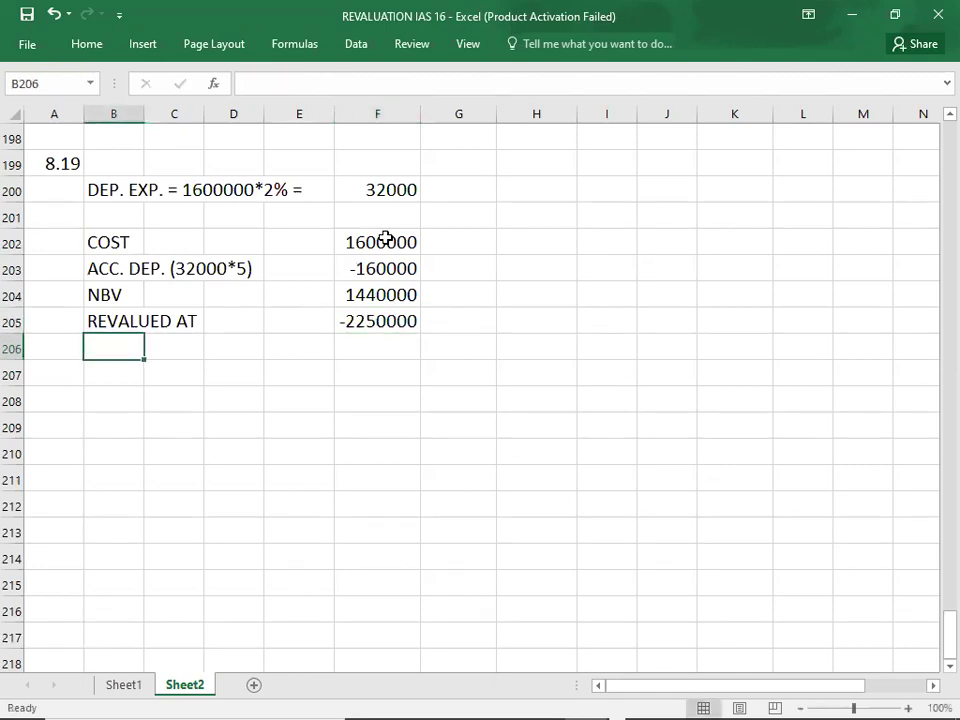
Add the line GAIN ON REVALUATION in B206 with 810000 in F206
{"action": "type", "text": "GAI"}
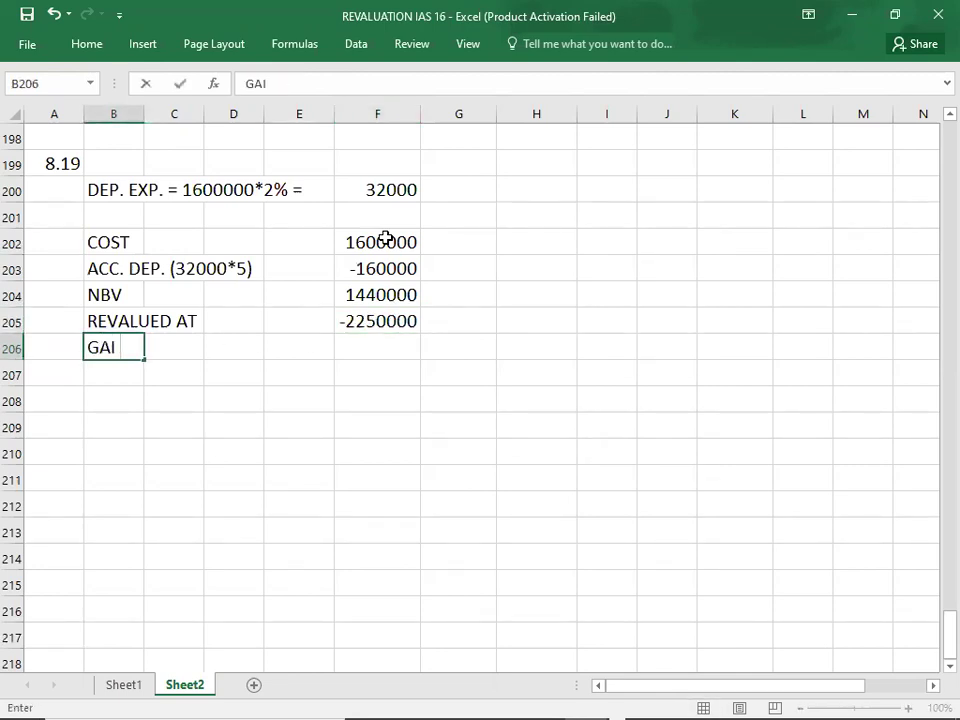
{"action": "type", "text": "N ON REVALUATION"}
{"action": "key", "text": "Tab"}
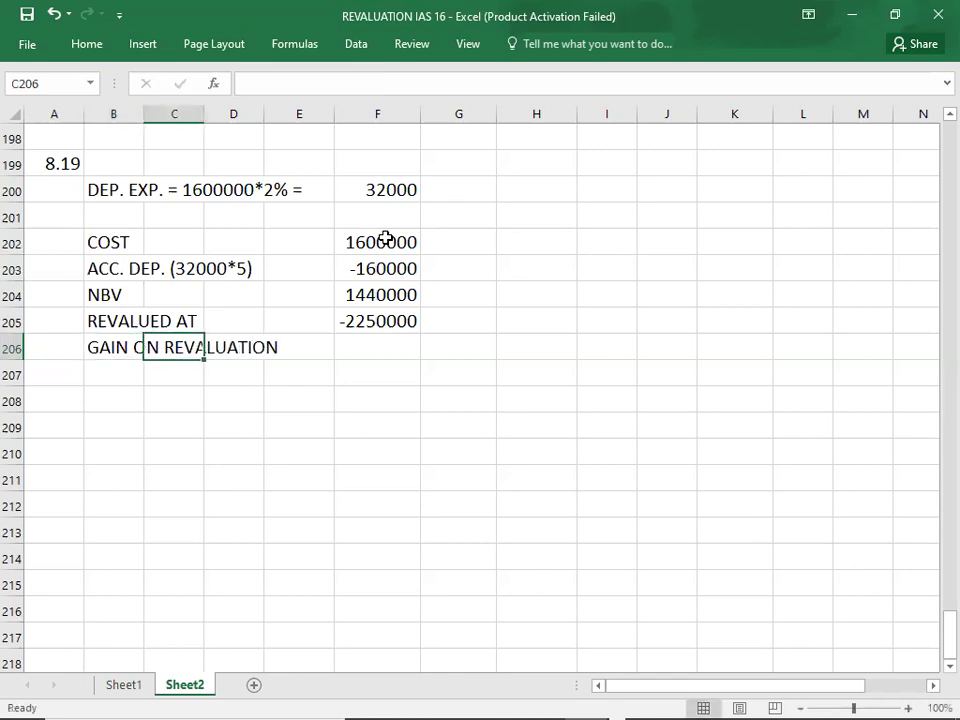
{"action": "key", "text": "Right"}
{"action": "key", "text": "Right"}
{"action": "key", "text": "Right"}
{"action": "type", "text": "810000"}
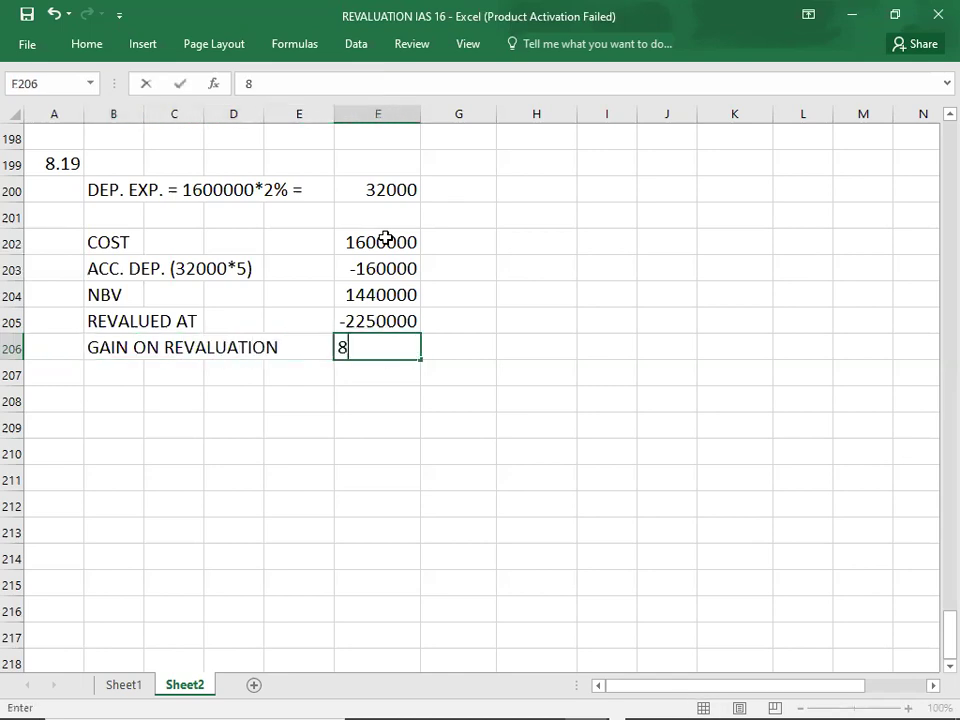
{"action": "key", "text": "Return"}
{"action": "key", "text": "Return"}
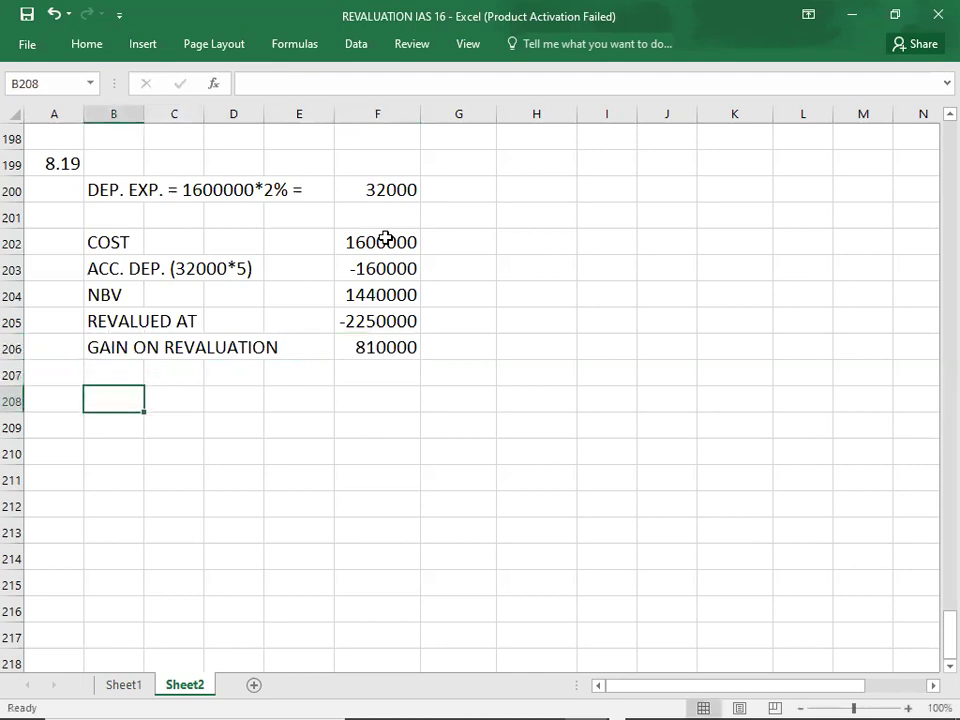
Enter REVISED DEP. EXP. = 2250000/45 = in B209 with 50000 in G209
{"action": "key", "text": "Return"}
{"action": "type", "text": "REV"}
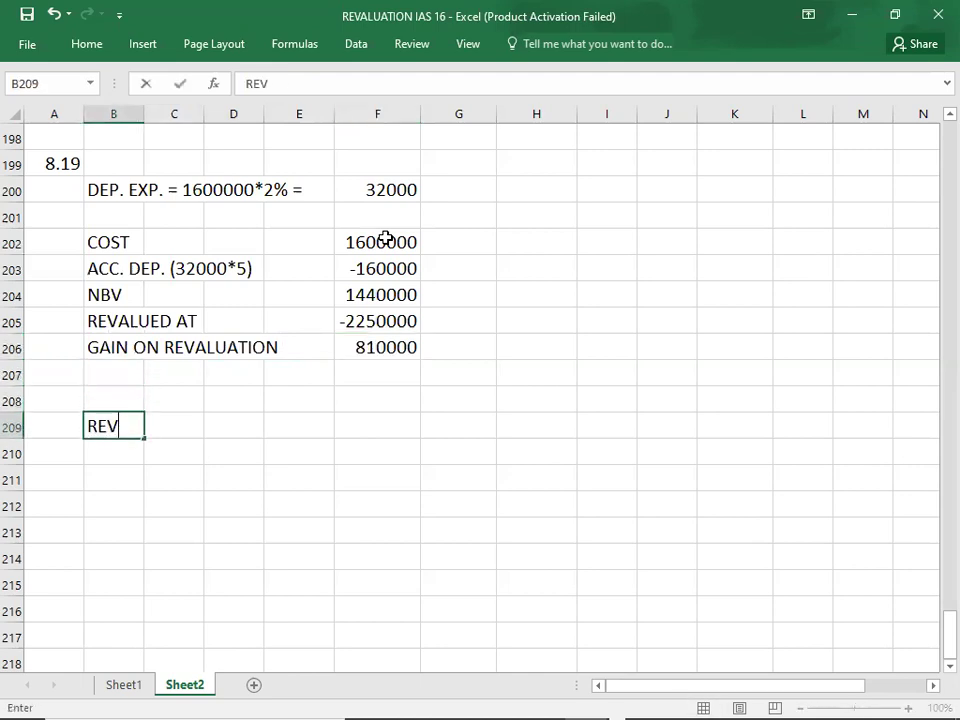
{"action": "type", "text": "ISED DEP."}
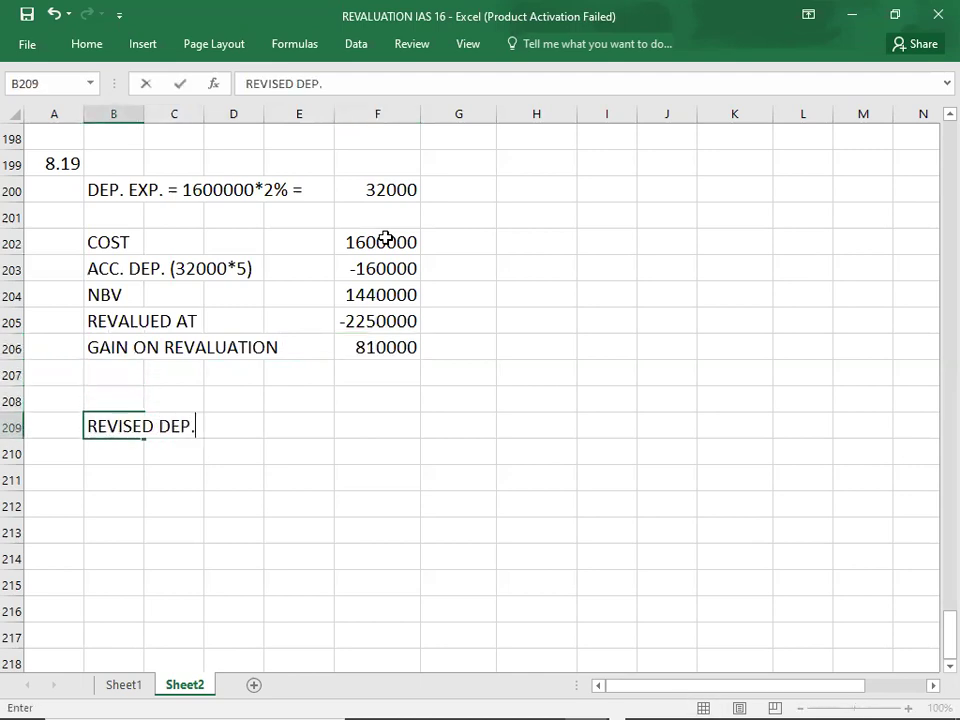
{"action": "type", "text": " EXP. = 22500"}
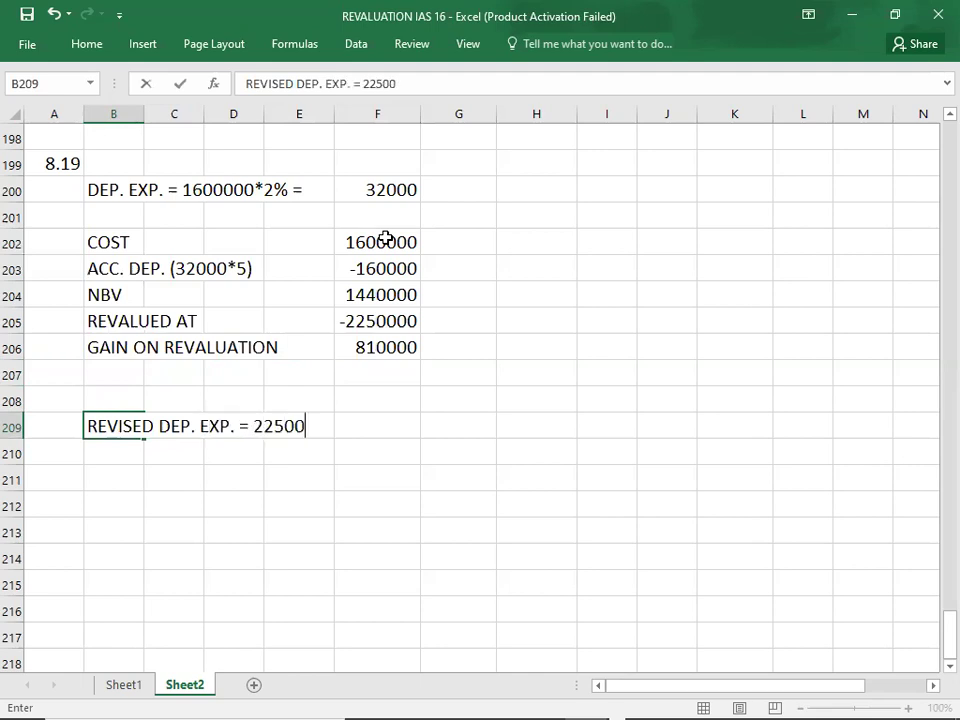
{"action": "type", "text": "00/45 ="}
{"action": "key", "text": "ctrl+Return"}
{"action": "key", "text": "Right"}
{"action": "key", "text": "Right"}
{"action": "key", "text": "Right"}
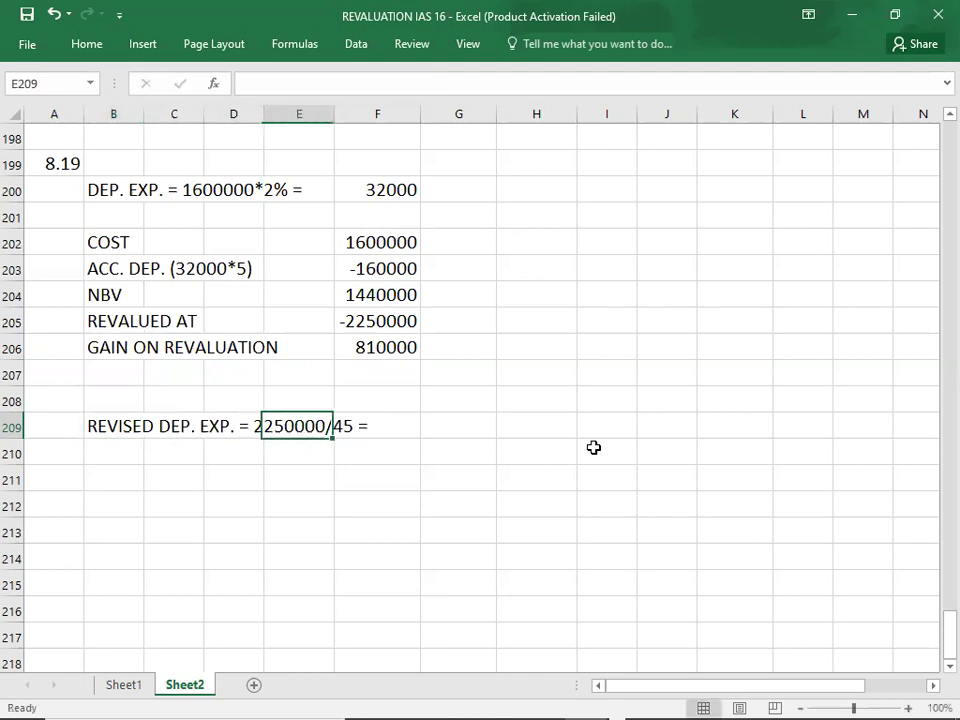
{"action": "key", "text": "Right"}
{"action": "key", "text": "Right"}
{"action": "type", "text": "50000"}
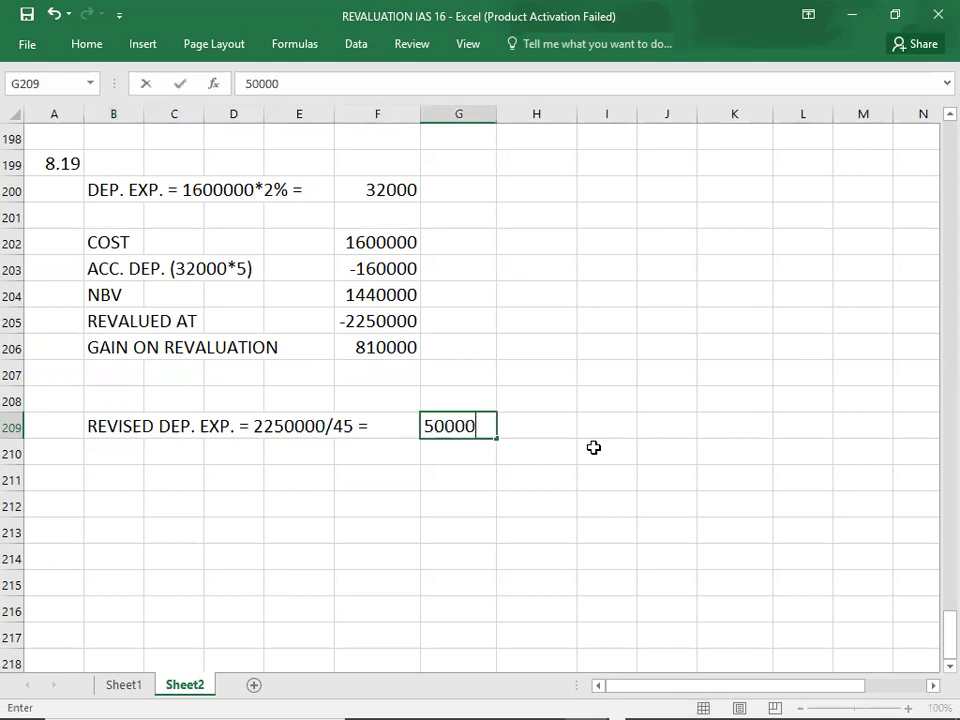
{"action": "key", "text": "Return"}
{"action": "key", "text": "Return"}
{"action": "type", "text": "EX"}
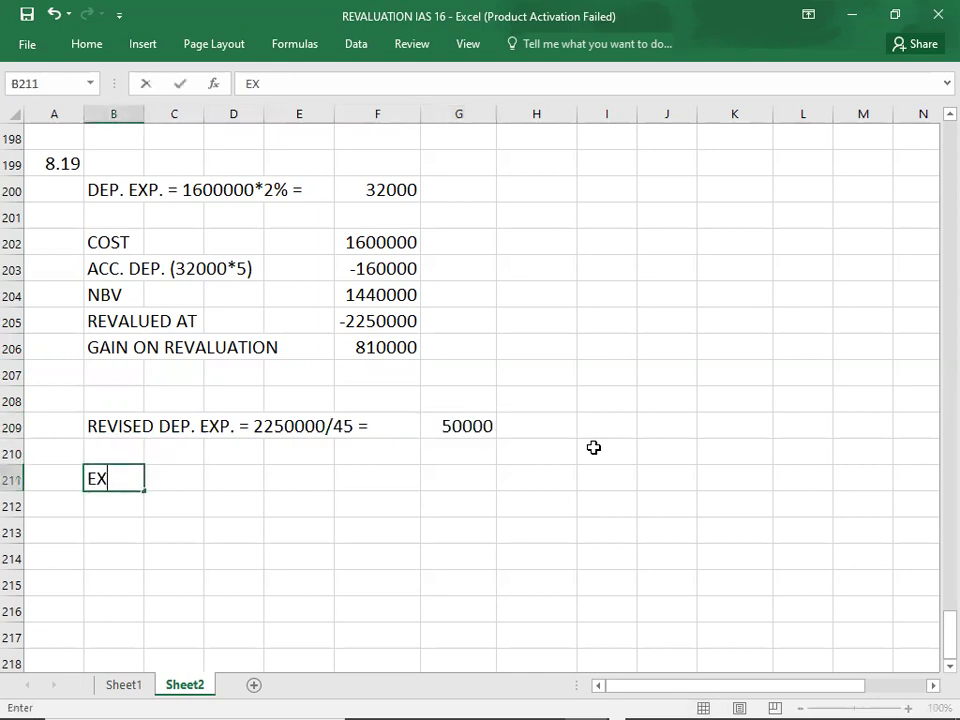
{"action": "type", "text": "CESS DEP."}
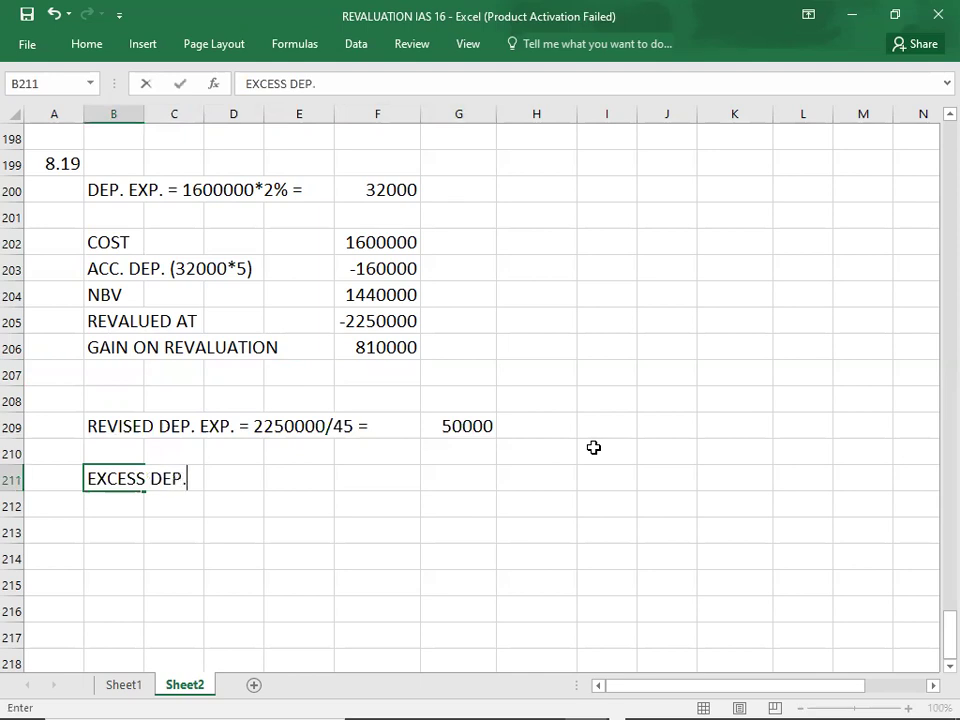
{"action": "type", "text": " EXP. = 50000"}
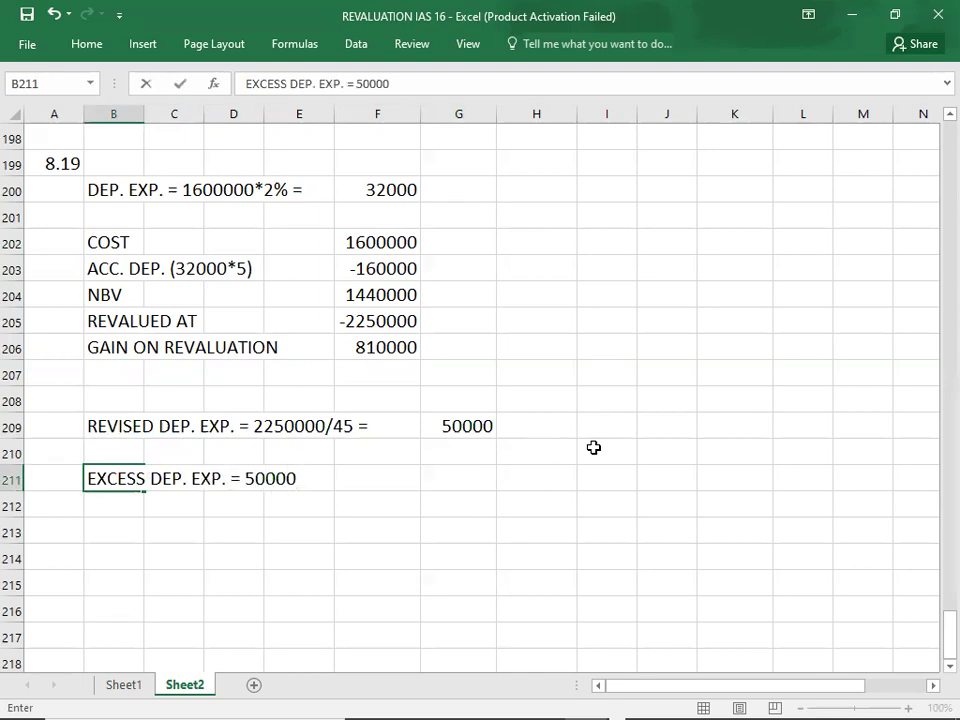
{"action": "key", "text": "alt"}
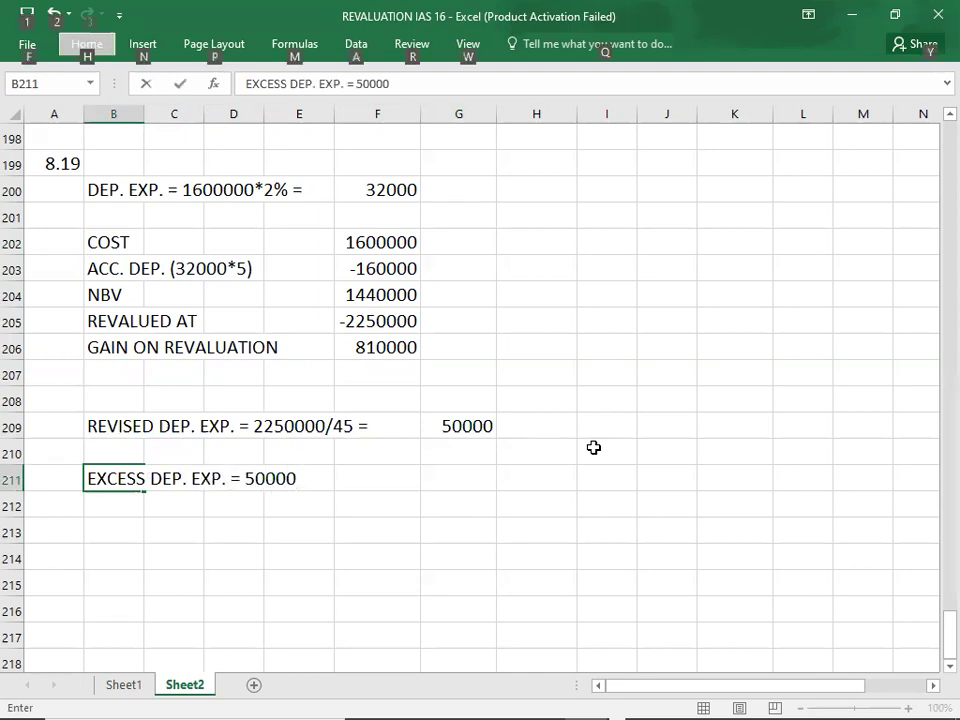
{"action": "key", "text": "alt"}
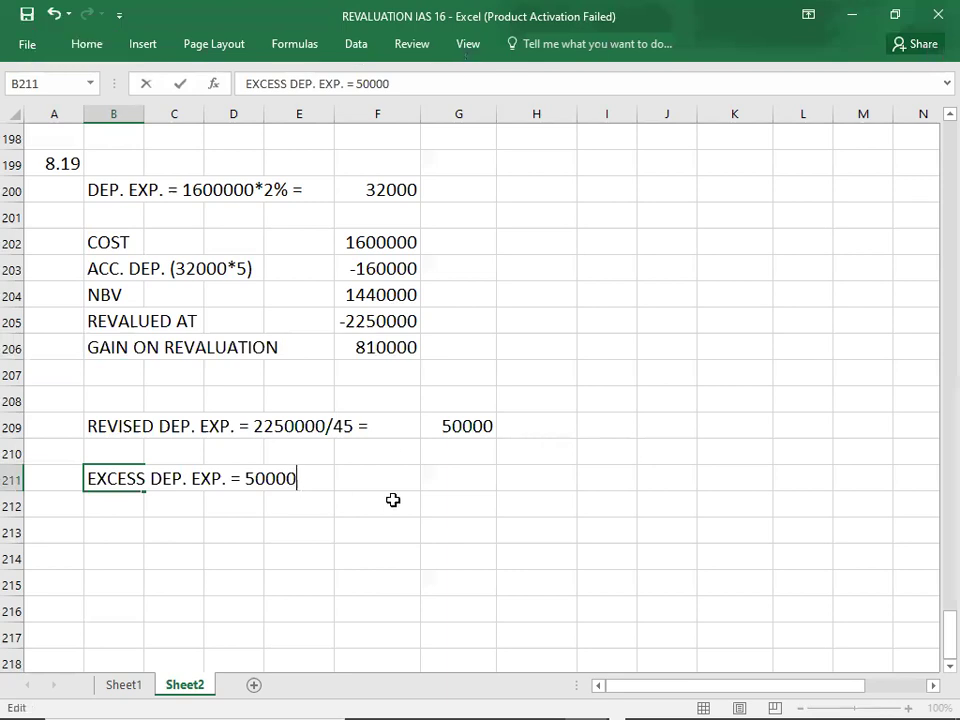
{"action": "type", "text": "-32000 ="}
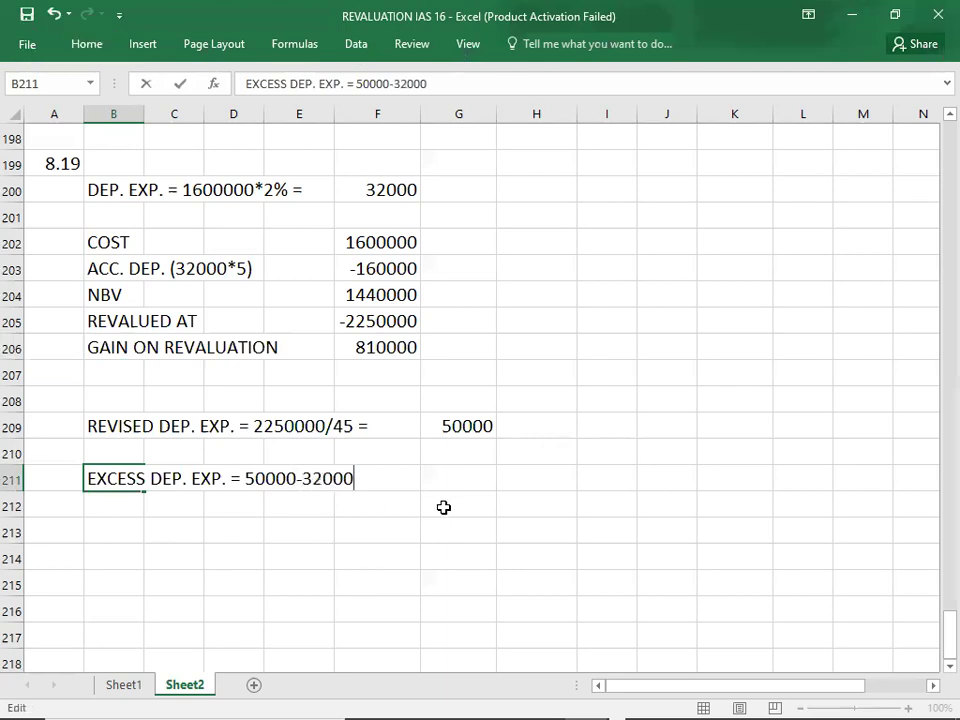
{"action": "key", "text": "Tab"}
{"action": "key", "text": "Tab"}
{"action": "key", "text": "Tab"}
{"action": "key", "text": "Tab"}
{"action": "key", "text": "Tab"}
{"action": "type", "text": "18000"}
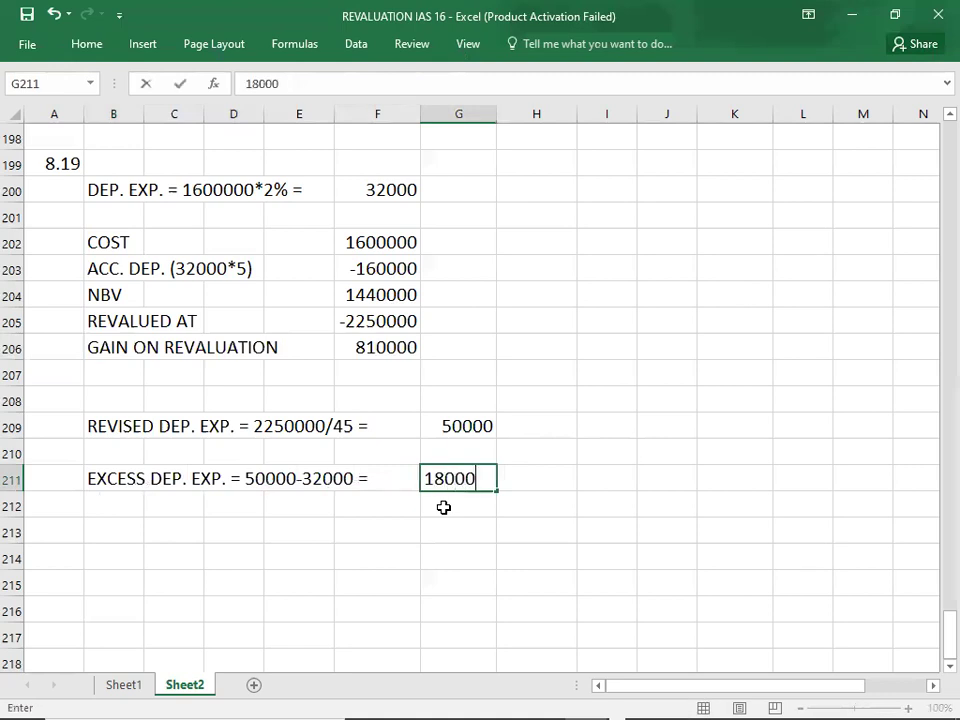
{"action": "key", "text": "Return"}
Enter REVALUATION SURPLUS = 810000 - 18000 = 792000 in B213, checking what question 8.19 asks for in the exam kit PDF
{"action": "key", "text": "Return"}
{"action": "type", "text": "REV"}
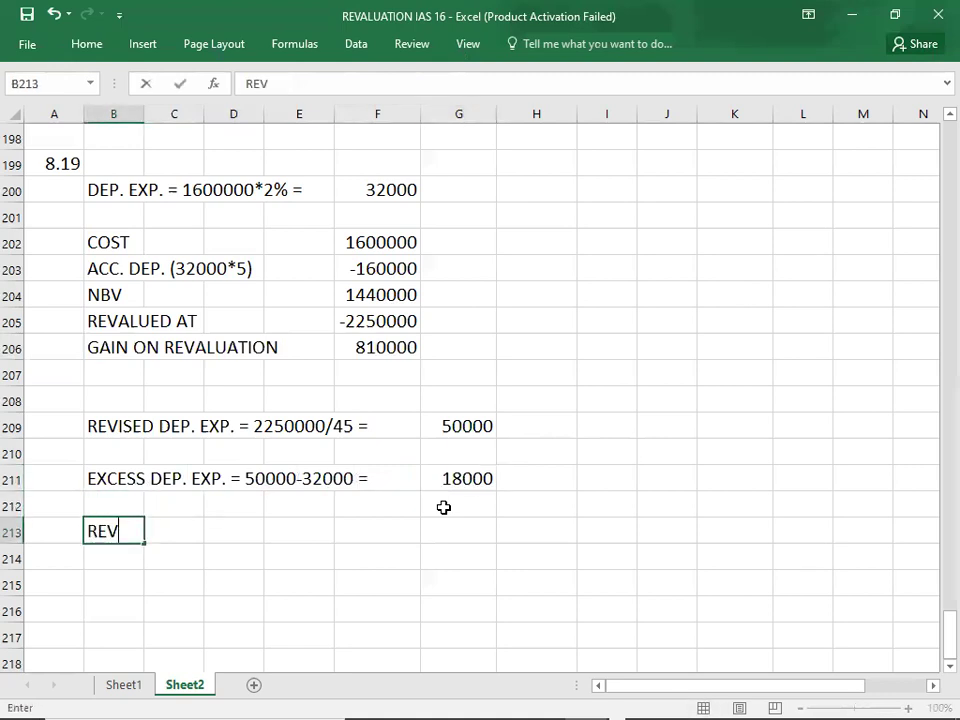
{"action": "type", "text": "ALUATION "}
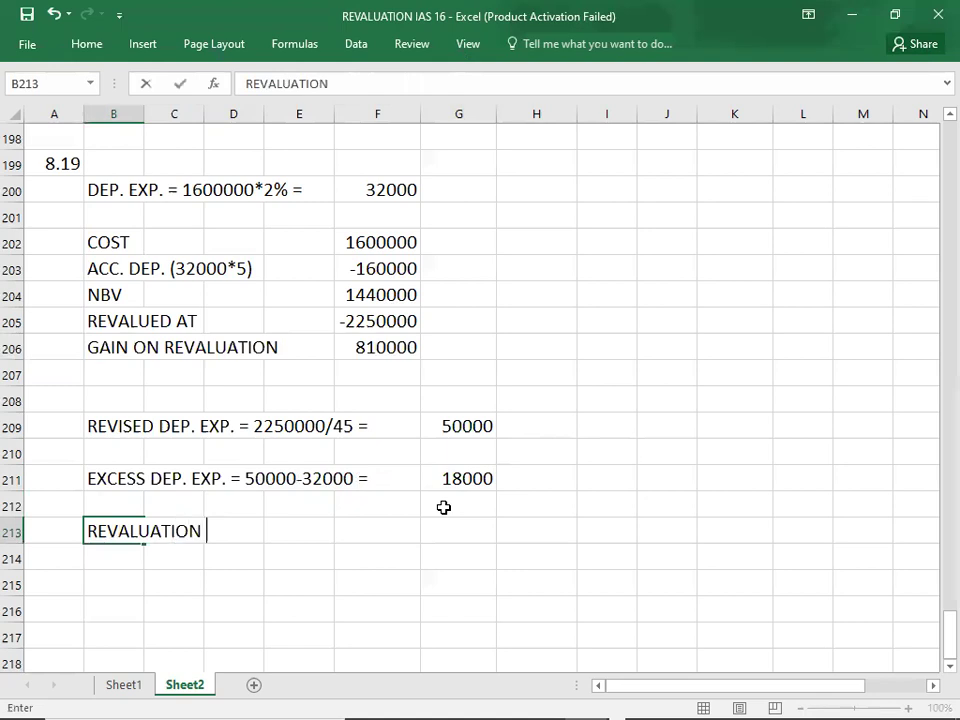
{"action": "type", "text": "SURPLUS ="}
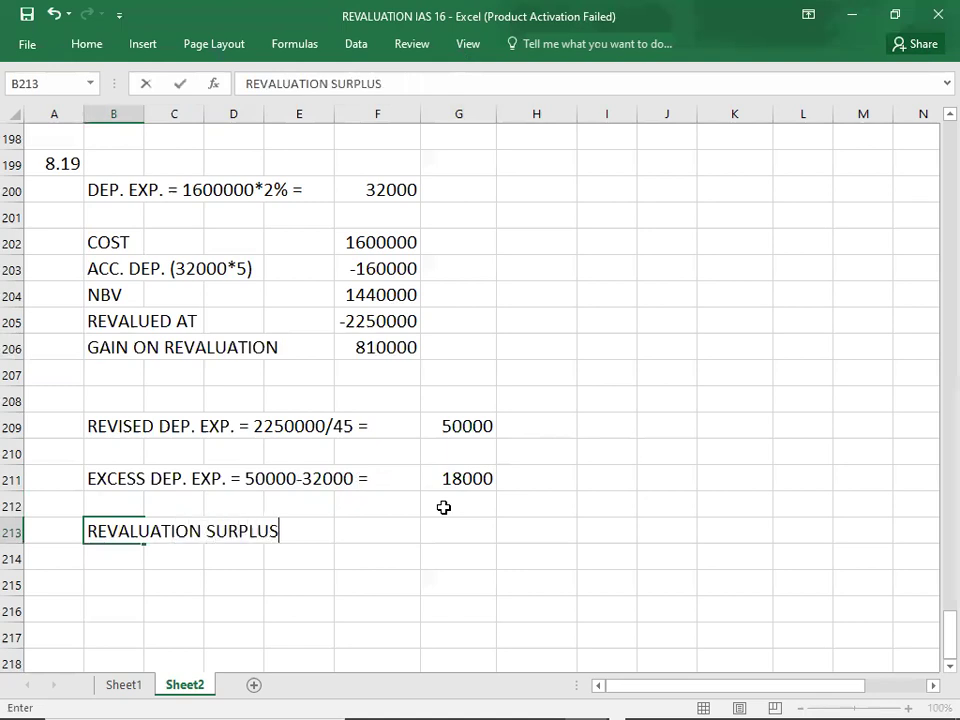
{"action": "key", "text": "alt+Tab"}
{"action": "key", "text": "alt+Tab"}
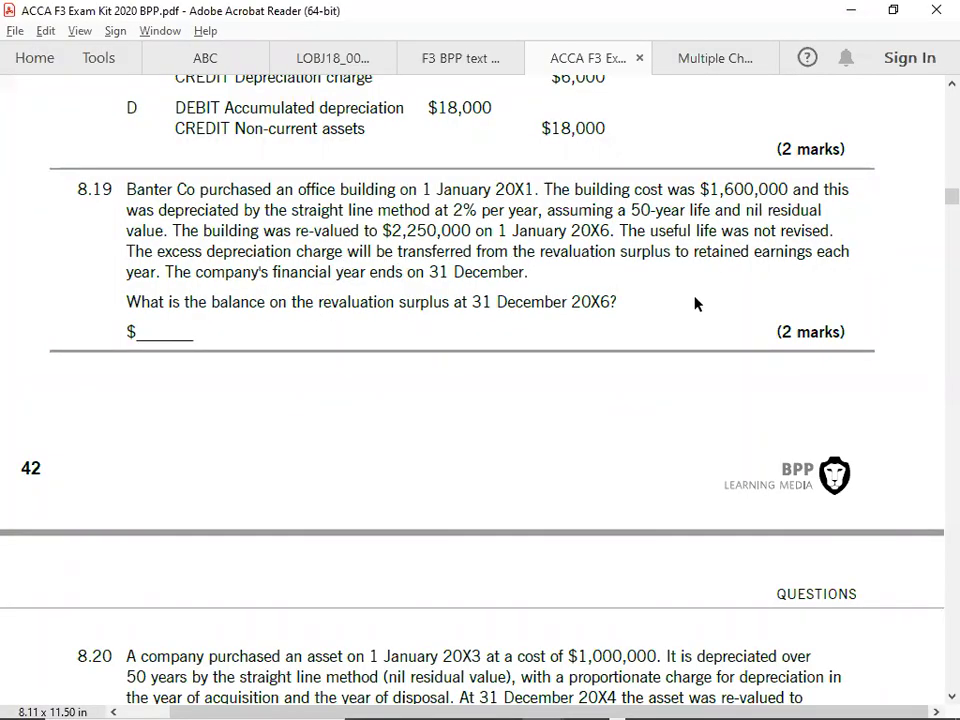
{"action": "key", "text": "alt+Tab"}
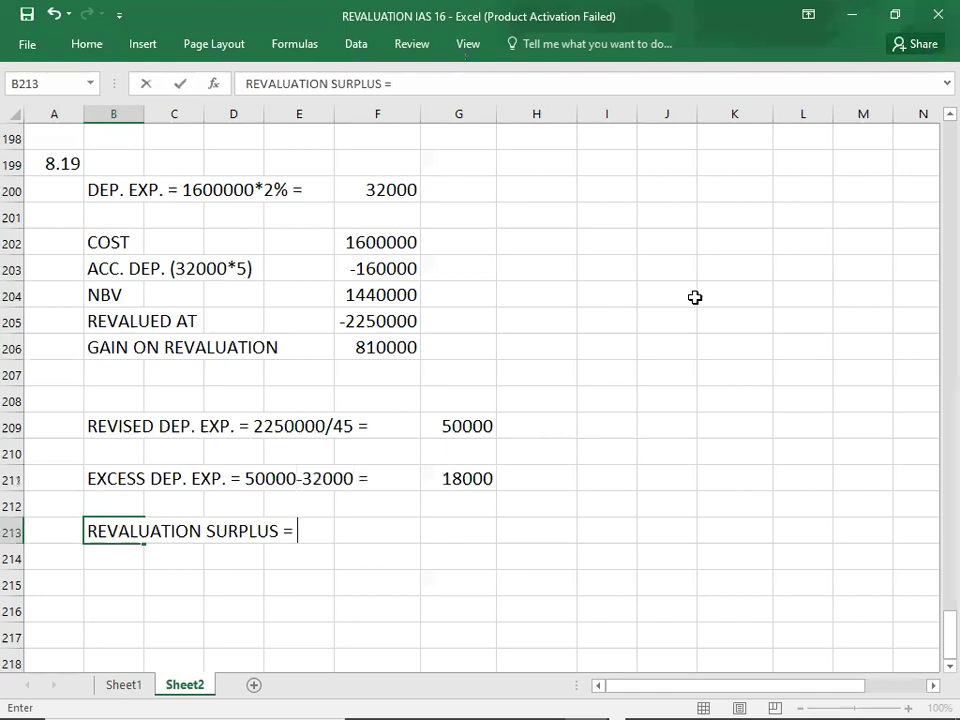
{"action": "type", "text": "810000"}
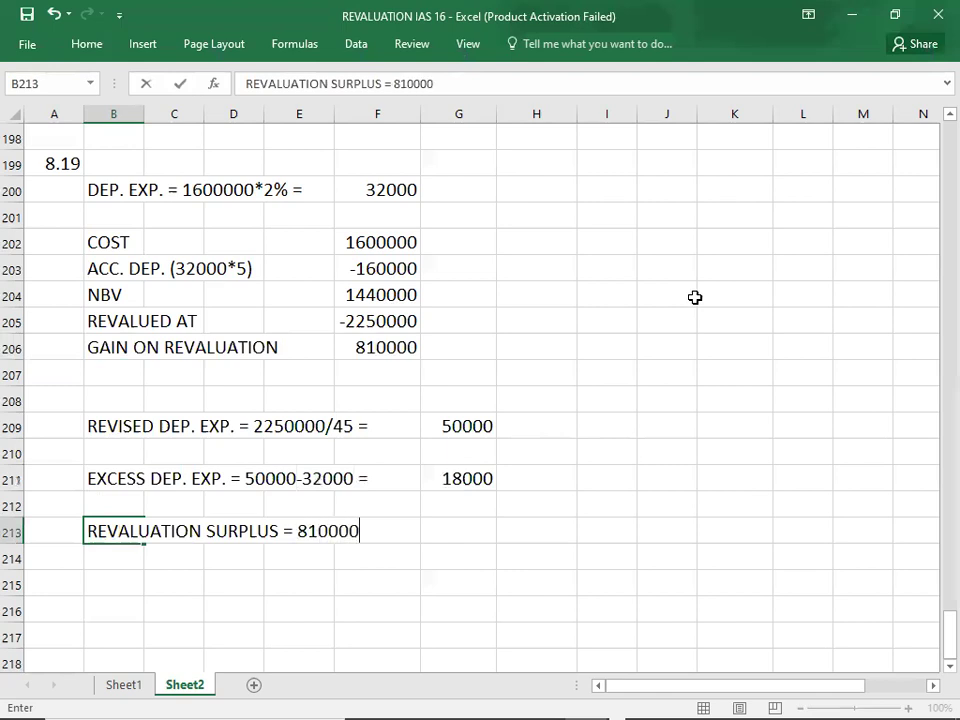
{"action": "type", "text": " - 18000 = "}
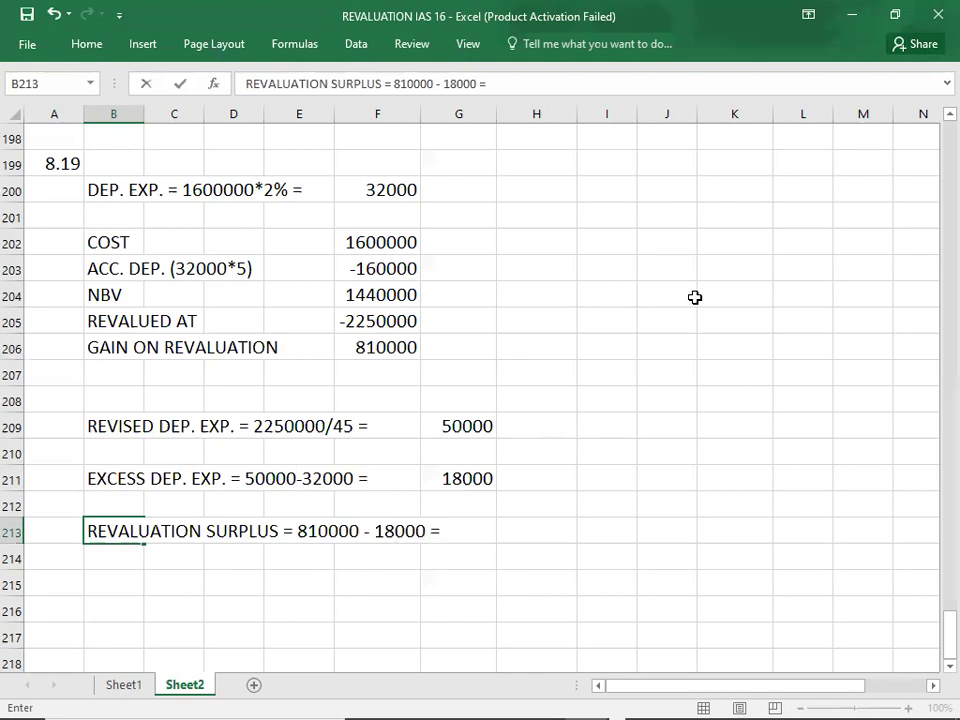
{"action": "type", "text": "792000"}
{"action": "key", "text": "Return"}
{"action": "key", "text": "Return"}
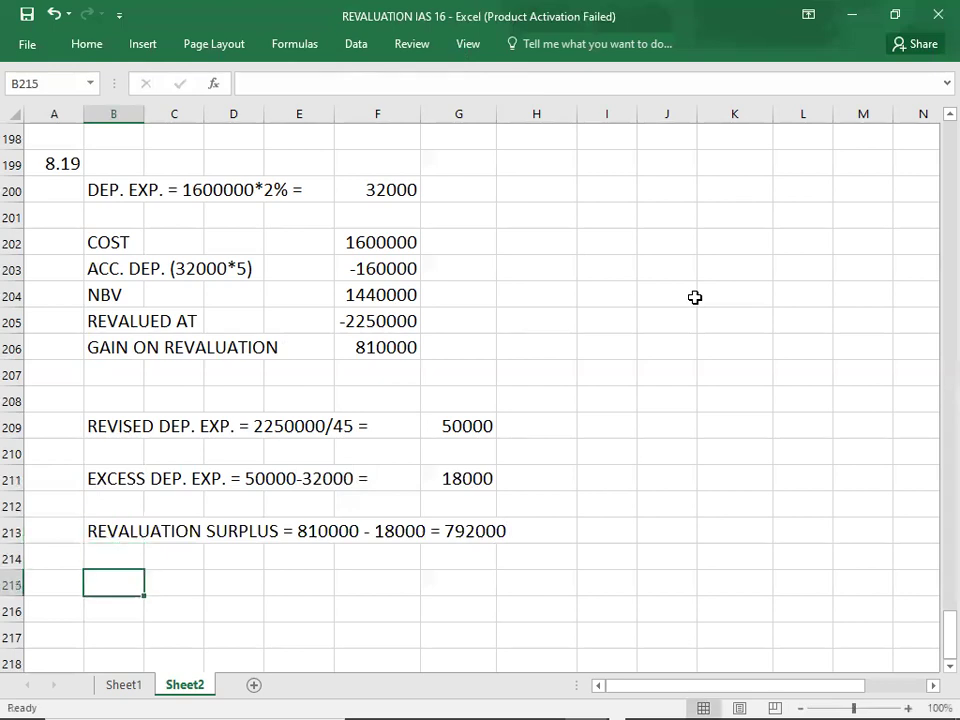